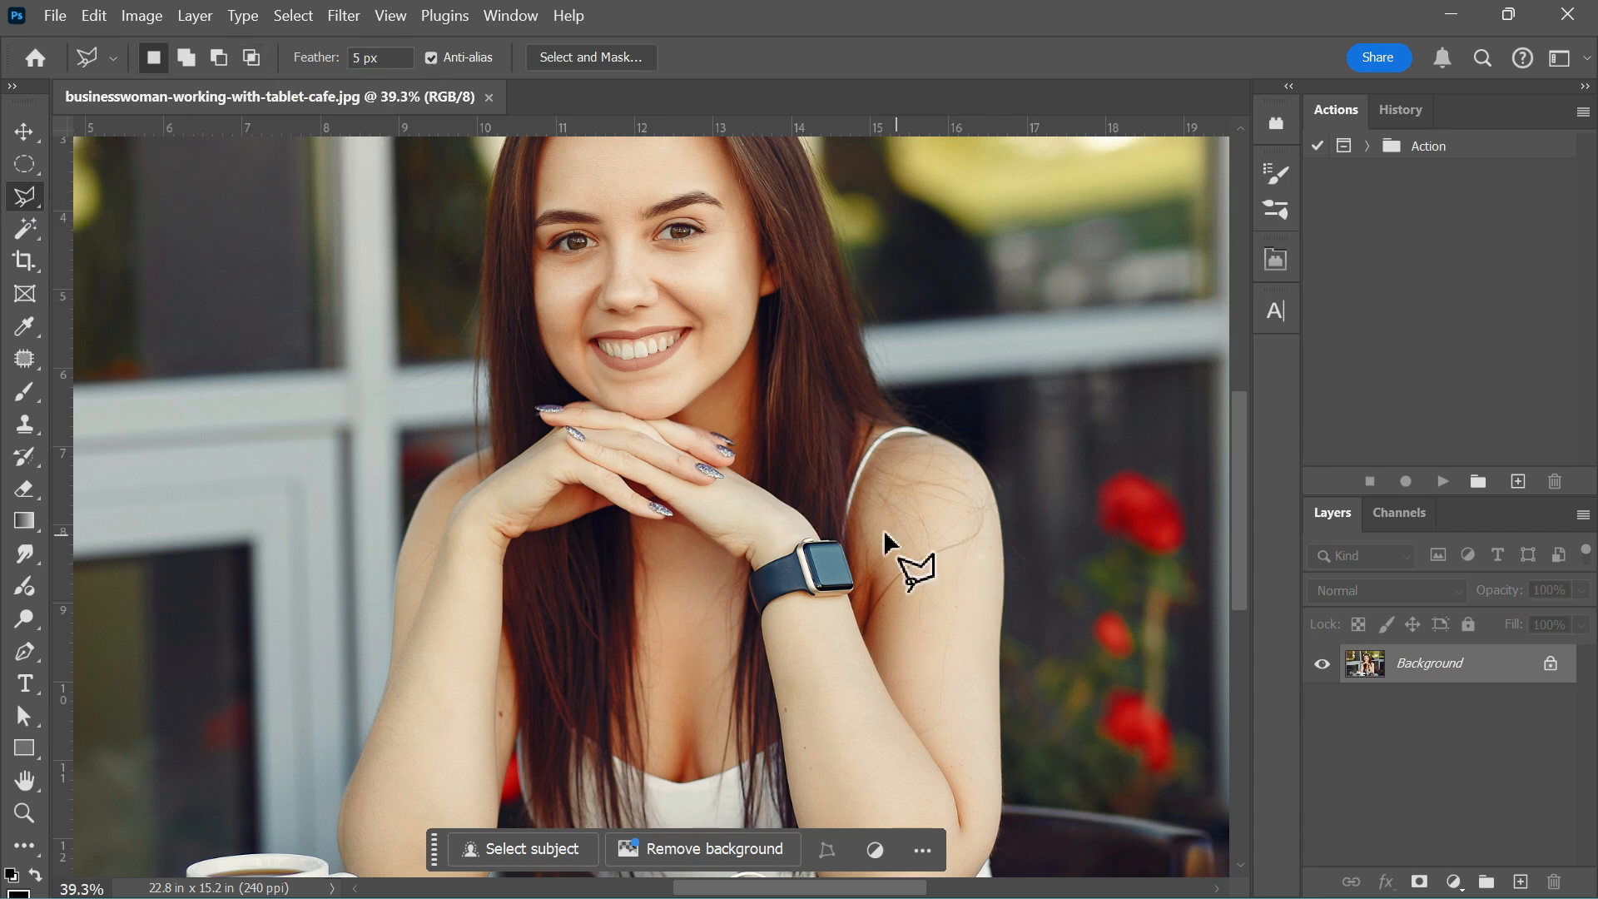
# - Outline the white top's shoulder strap with the Polygonal Lasso tool
pyautogui.scroll(3, 876, 527)
pyautogui.click(821, 511)
pyautogui.click(862, 400)
pyautogui.click(884, 381)
pyautogui.click(910, 367)
pyautogui.click(929, 370)
pyautogui.click(969, 397)
pyautogui.click(922, 395)
pyautogui.click(890, 405)
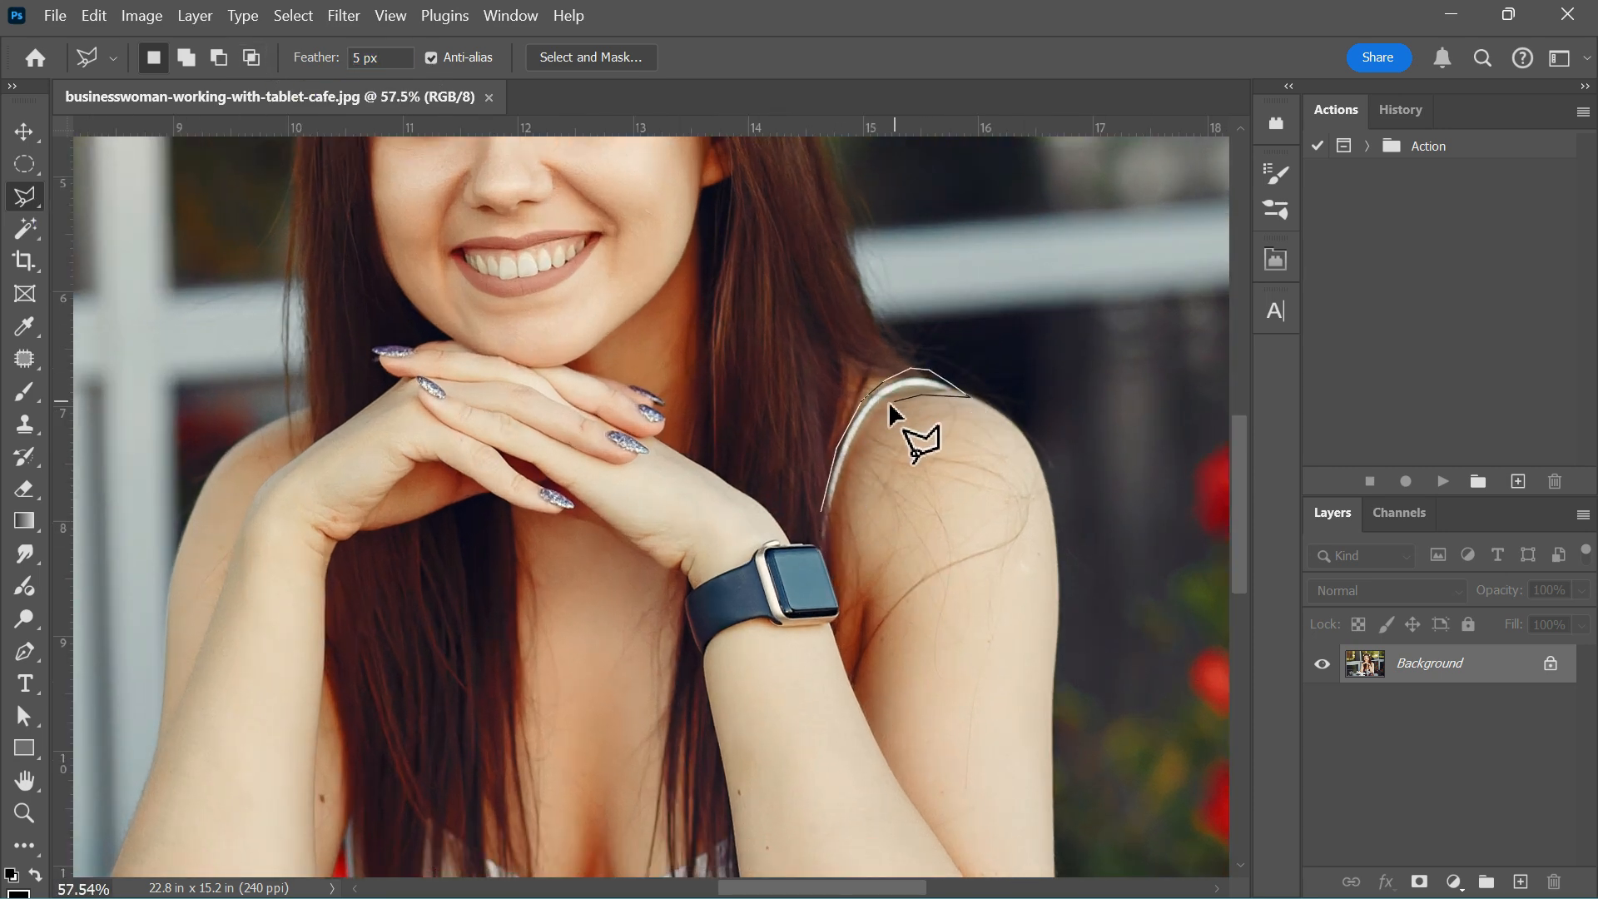
pyautogui.click(863, 431)
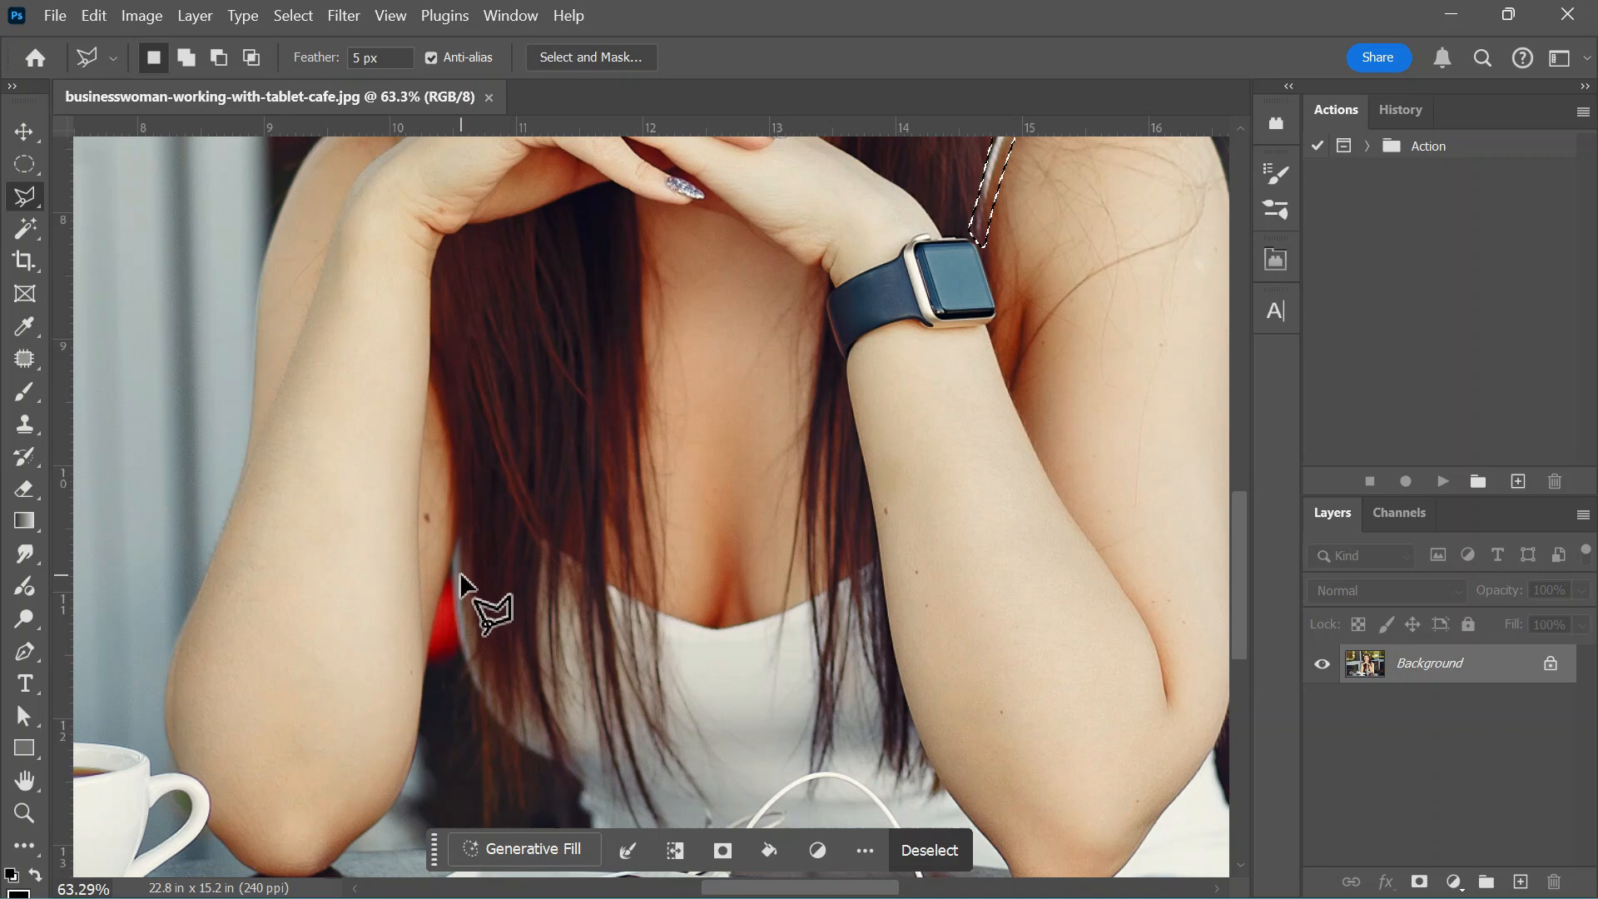
# - Select the front of the white top with the Polygonal Lasso, following the neckline, forearm, table edge and side of the torso
pyautogui.click(519, 505)
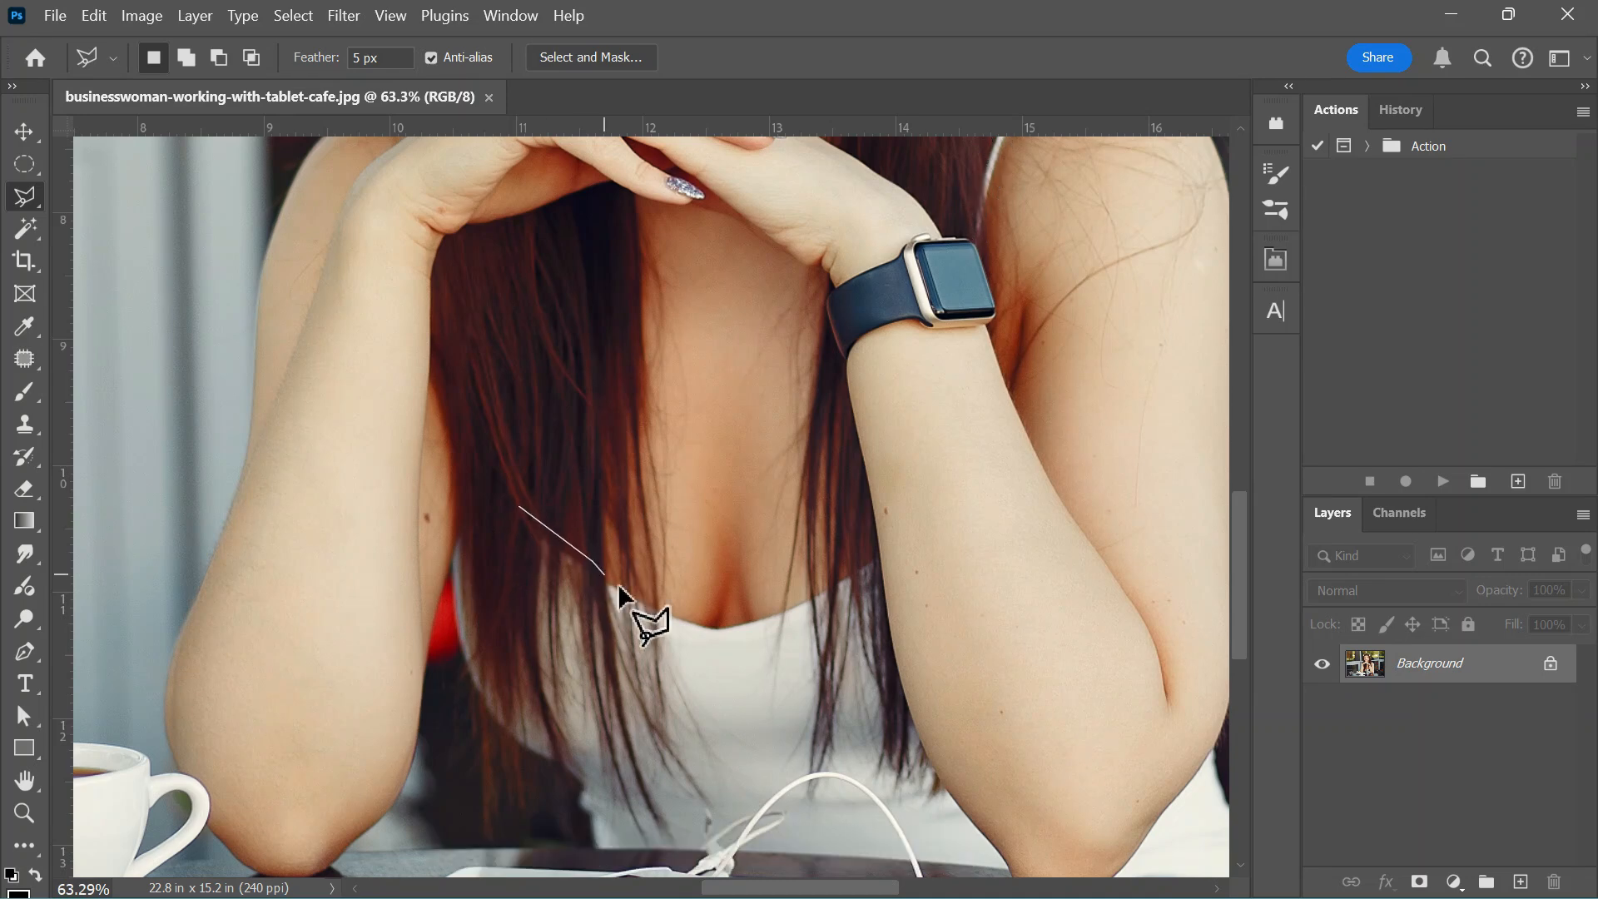
pyautogui.click(746, 619)
pyautogui.click(786, 603)
pyautogui.click(844, 575)
pyautogui.click(882, 550)
pyautogui.click(893, 637)
pyautogui.click(913, 711)
pyautogui.click(940, 769)
pyautogui.moveTo(953, 722); pyautogui.dragTo(753, 440)
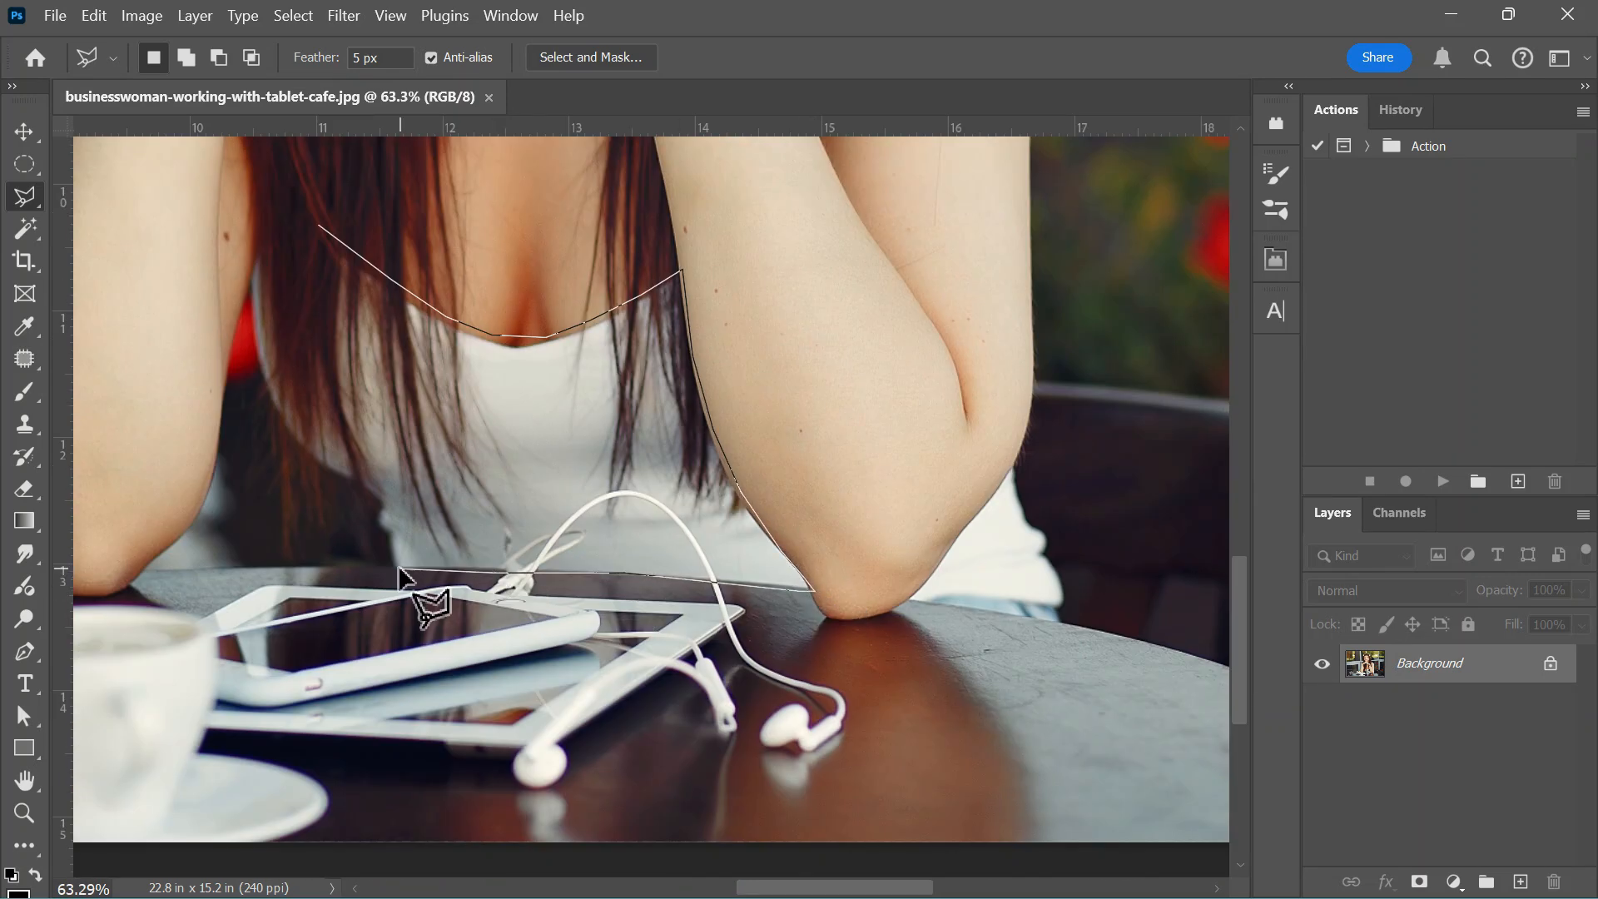
pyautogui.click(392, 571)
pyautogui.click(378, 500)
pyautogui.moveTo(248, 257); pyautogui.dragTo(251, 366)
pyautogui.click(270, 309)
pyautogui.click(322, 334)
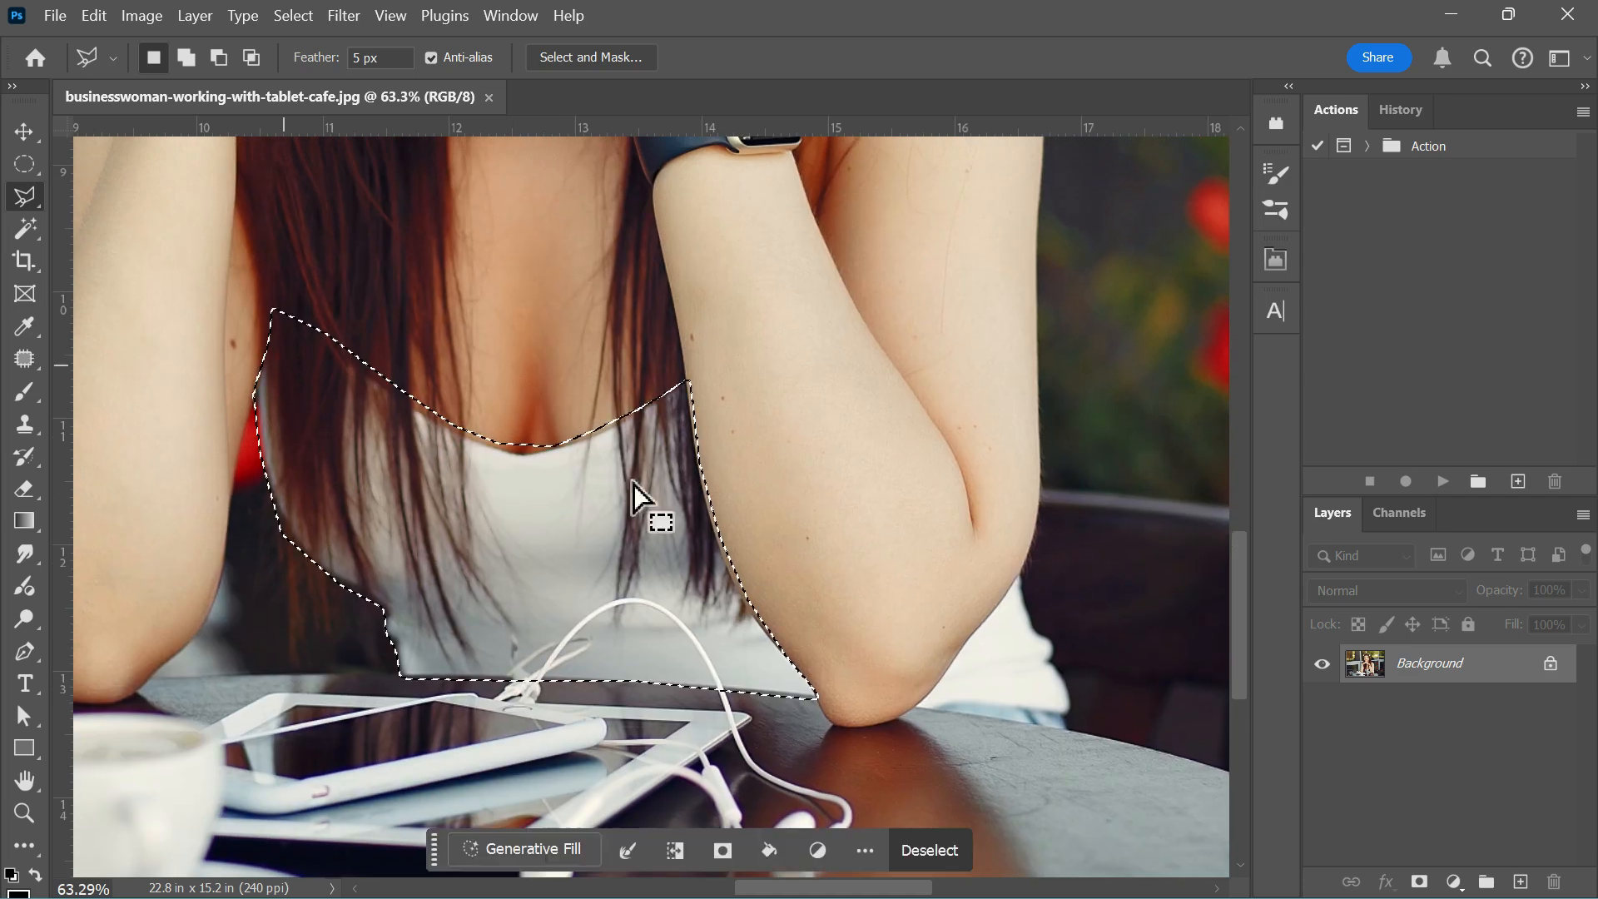
# - Add the piece of white top behind the elbow resting on the table to the existing selection
pyautogui.moveTo(1000, 533); pyautogui.dragTo(870, 509)
pyautogui.keyDown('shift'); pyautogui.click(887, 542); pyautogui.keyUp('shift')
pyautogui.click(898, 583)
pyautogui.click(931, 634)
pyautogui.click(943, 692)
pyautogui.click(839, 680)
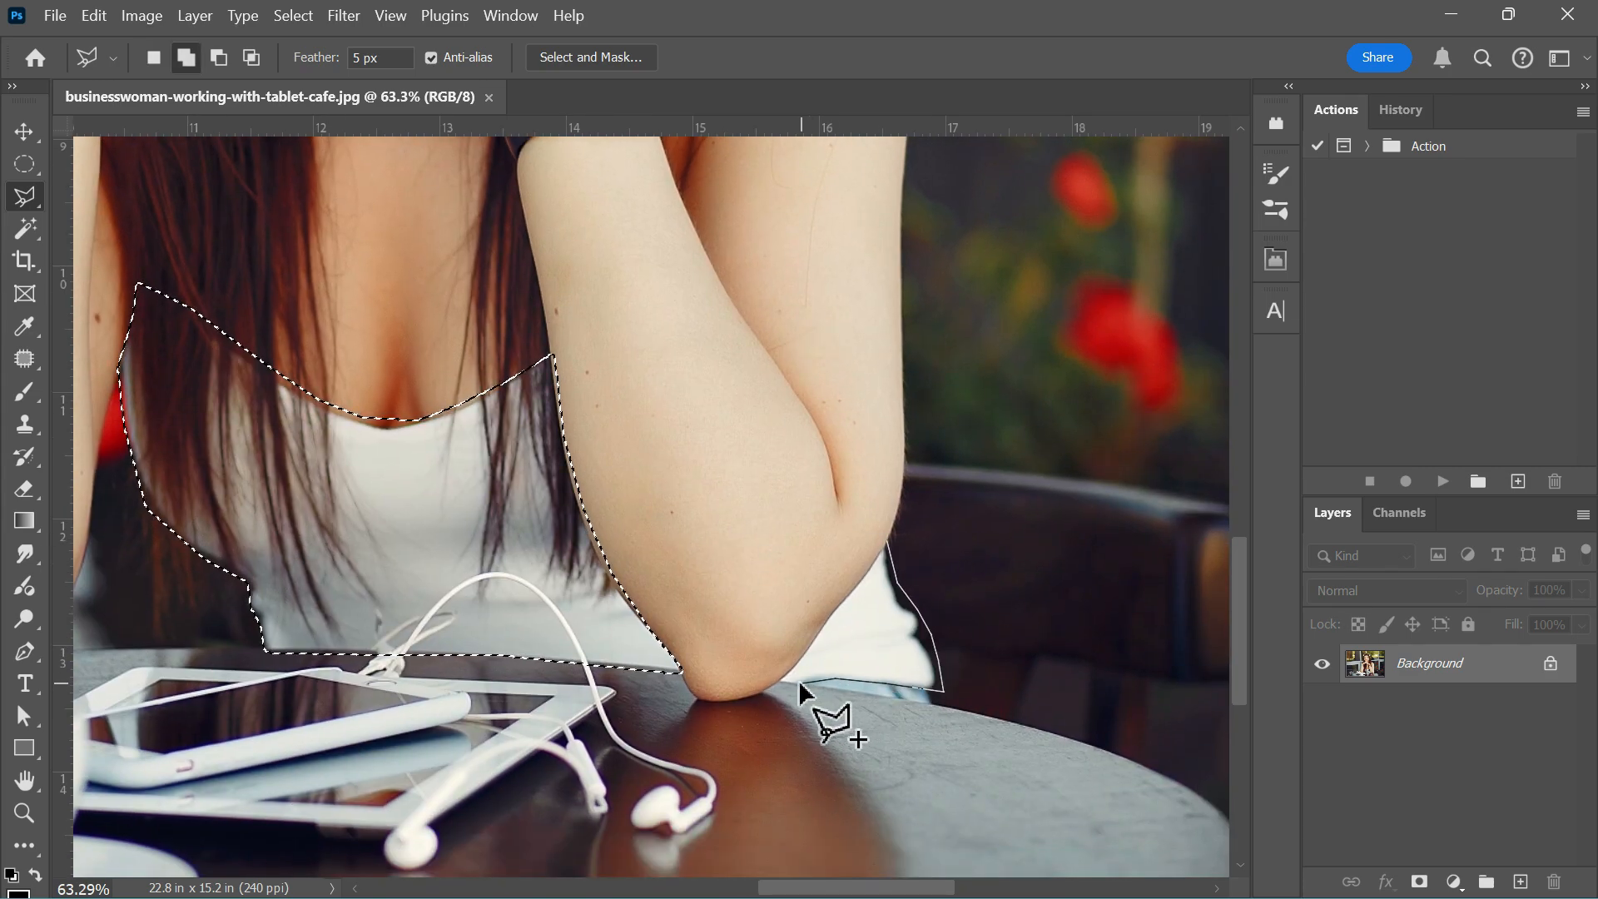
pyautogui.click(780, 682)
pyautogui.click(820, 631)
pyautogui.click(887, 544)
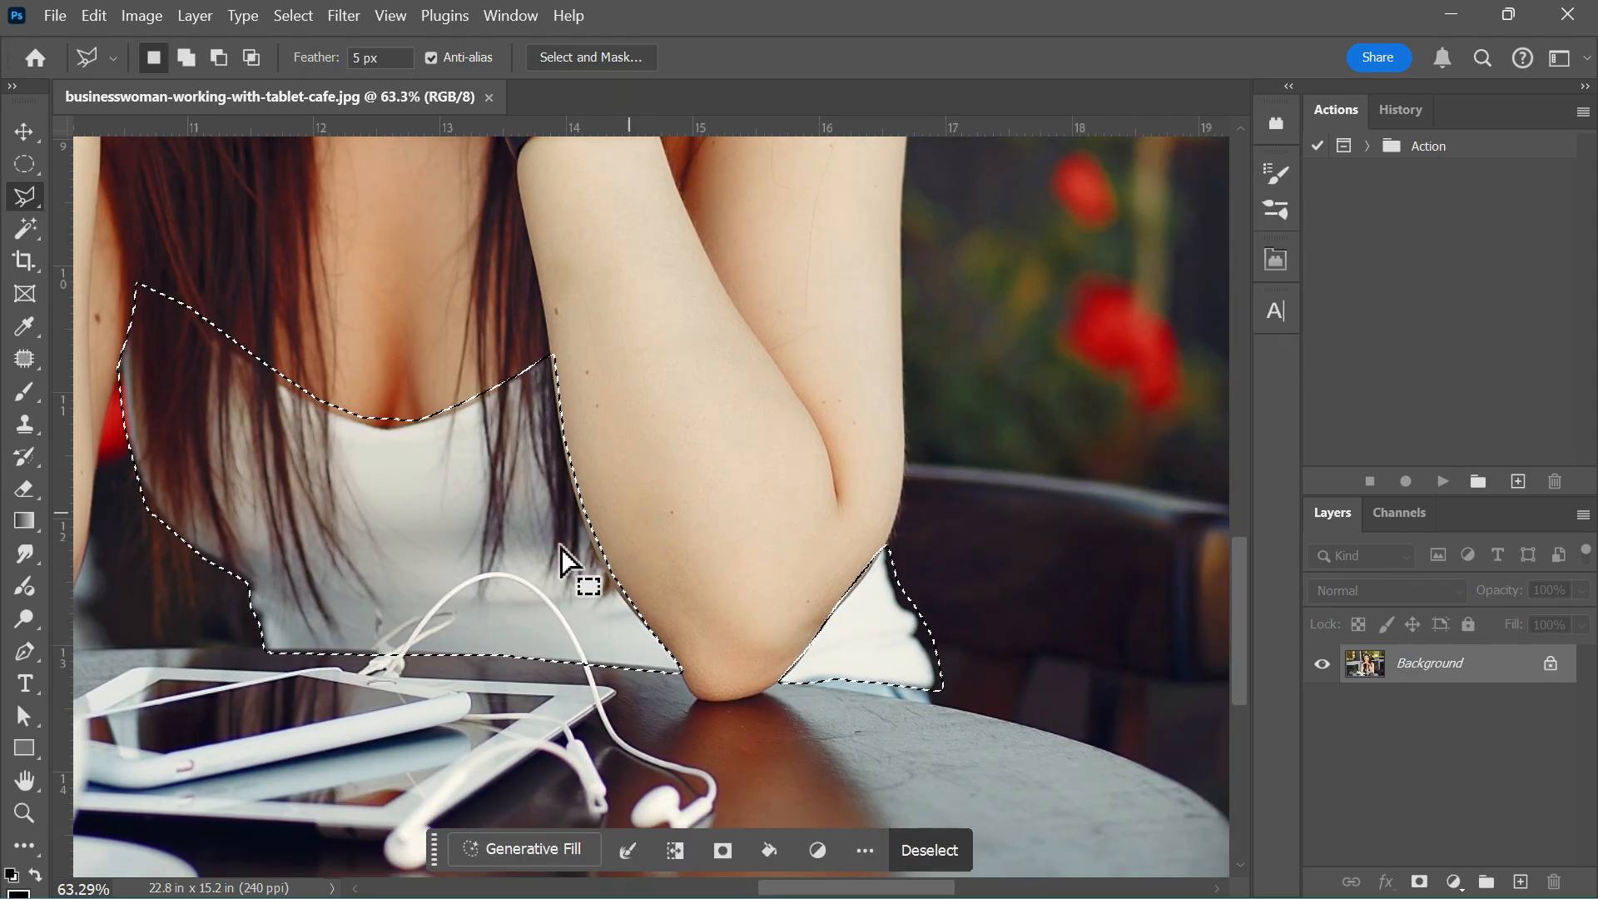
# - Run Generative Fill on the selected clothing with the prompt "pink dress"
pyautogui.click(552, 840)
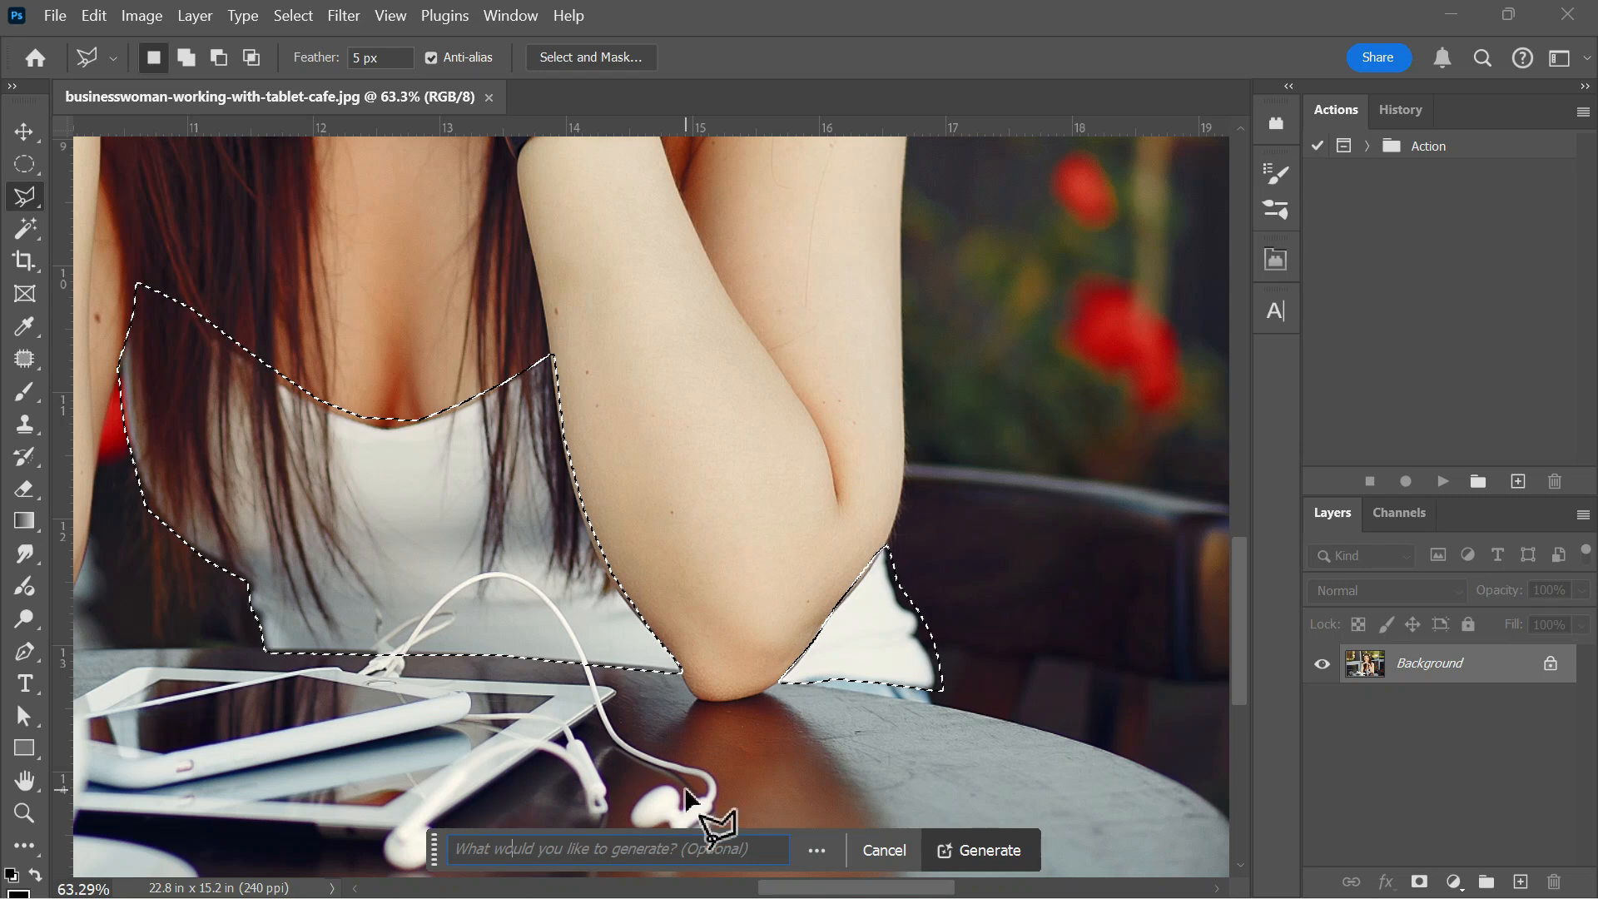
pyautogui.write('pin')
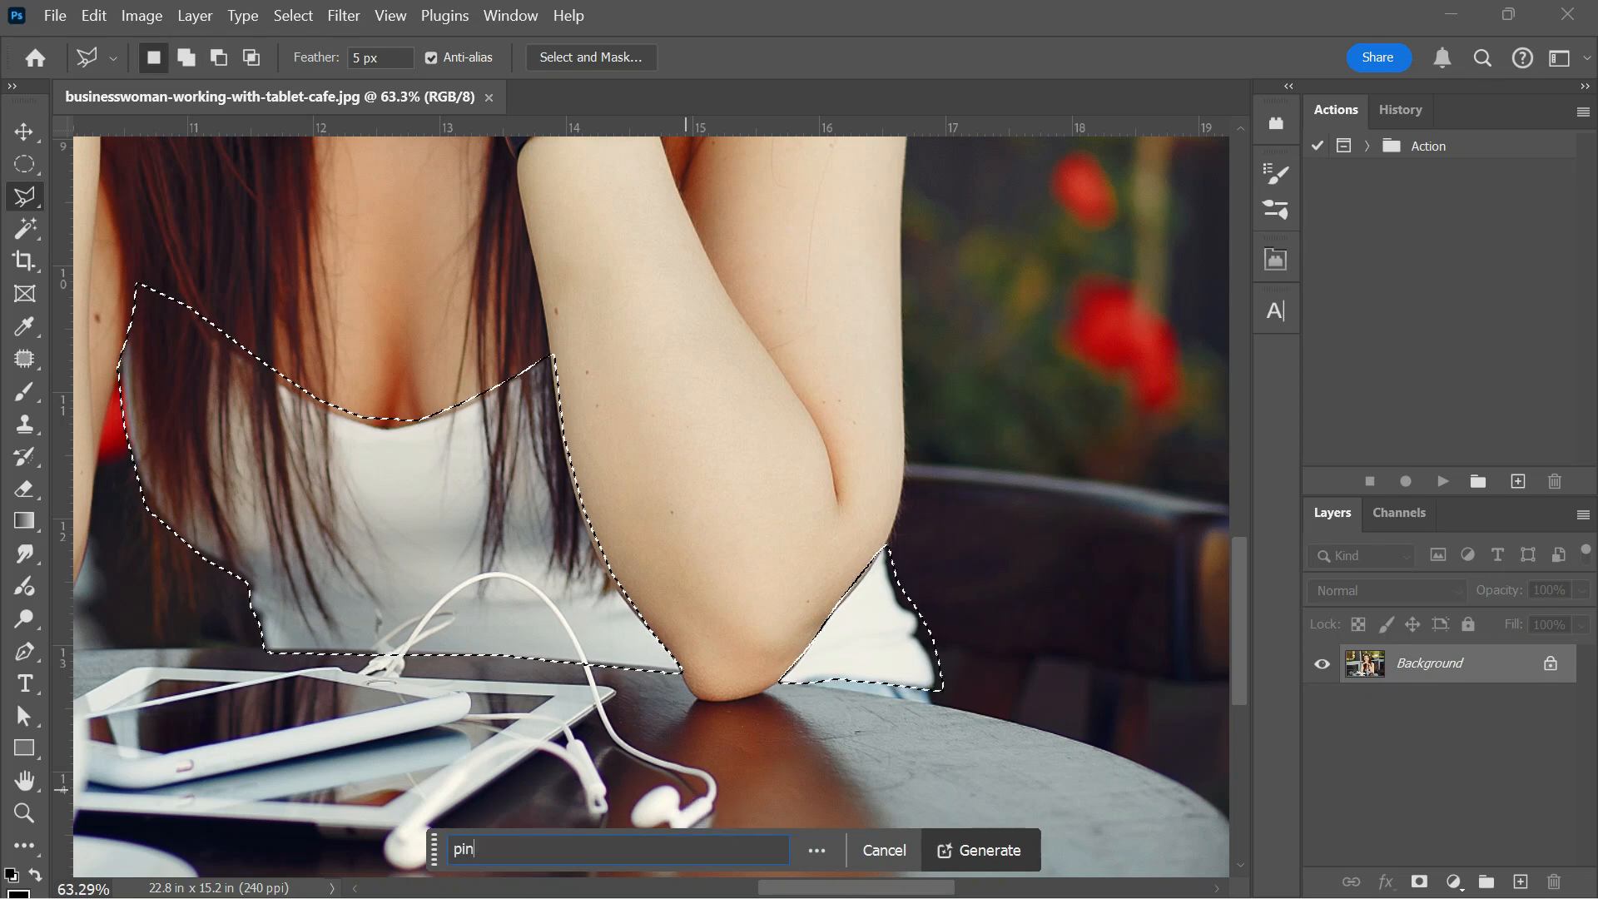
pyautogui.write('k dress')
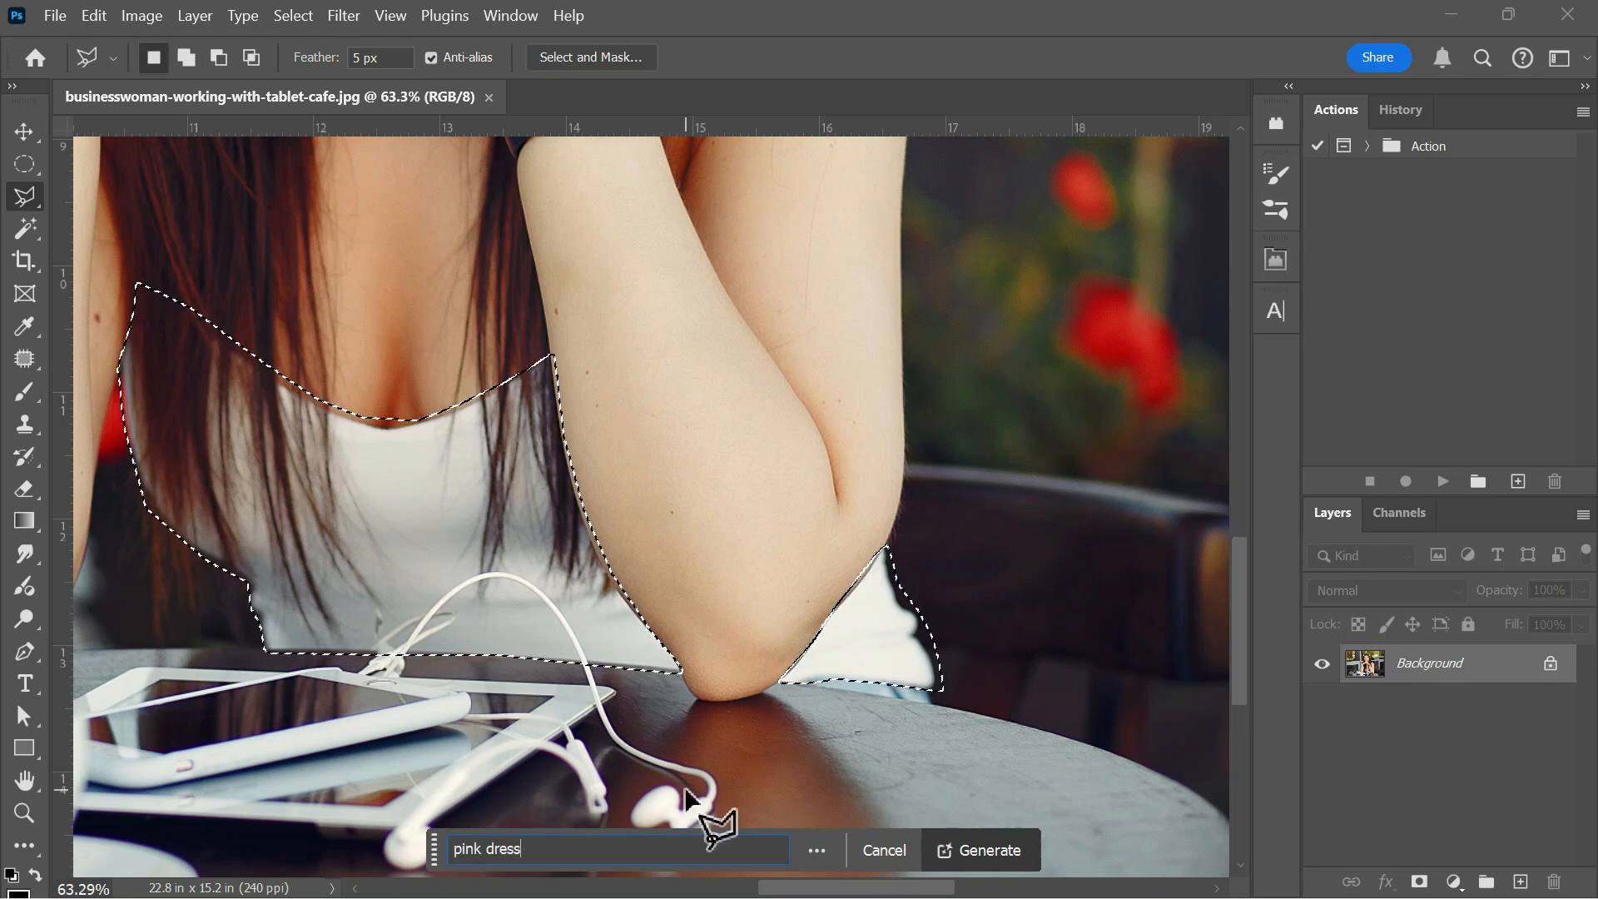
pyautogui.click(990, 850)
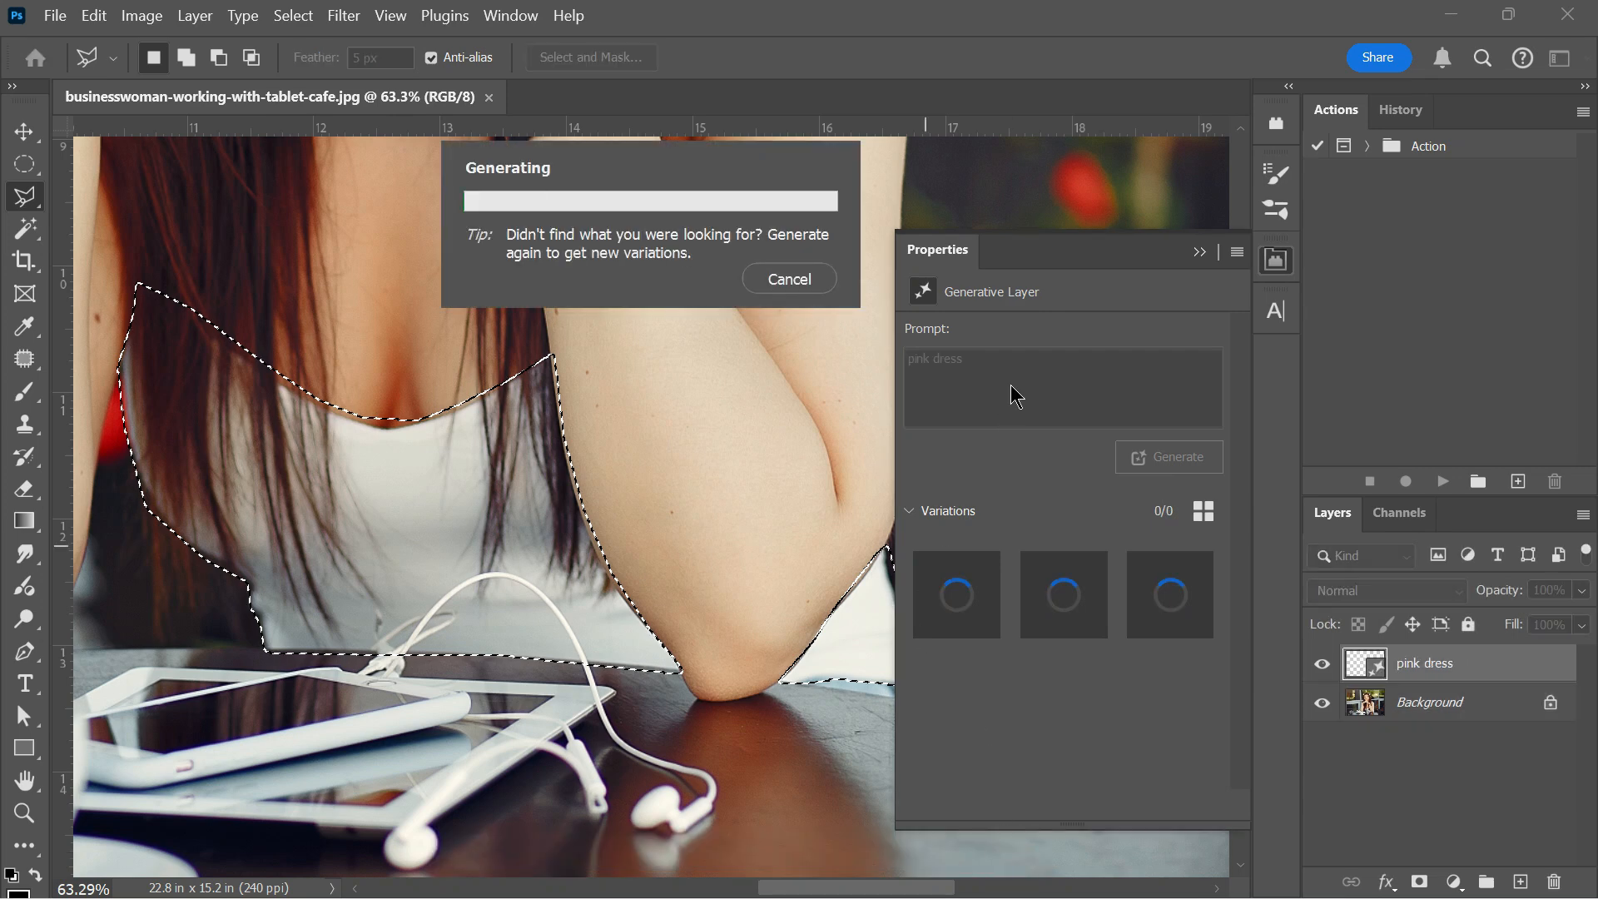
# - Preview the generated dress variations on the photo and apply the third one
pyautogui.scroll(-3, 657, 453)
pyautogui.scroll(-2, 657, 453)
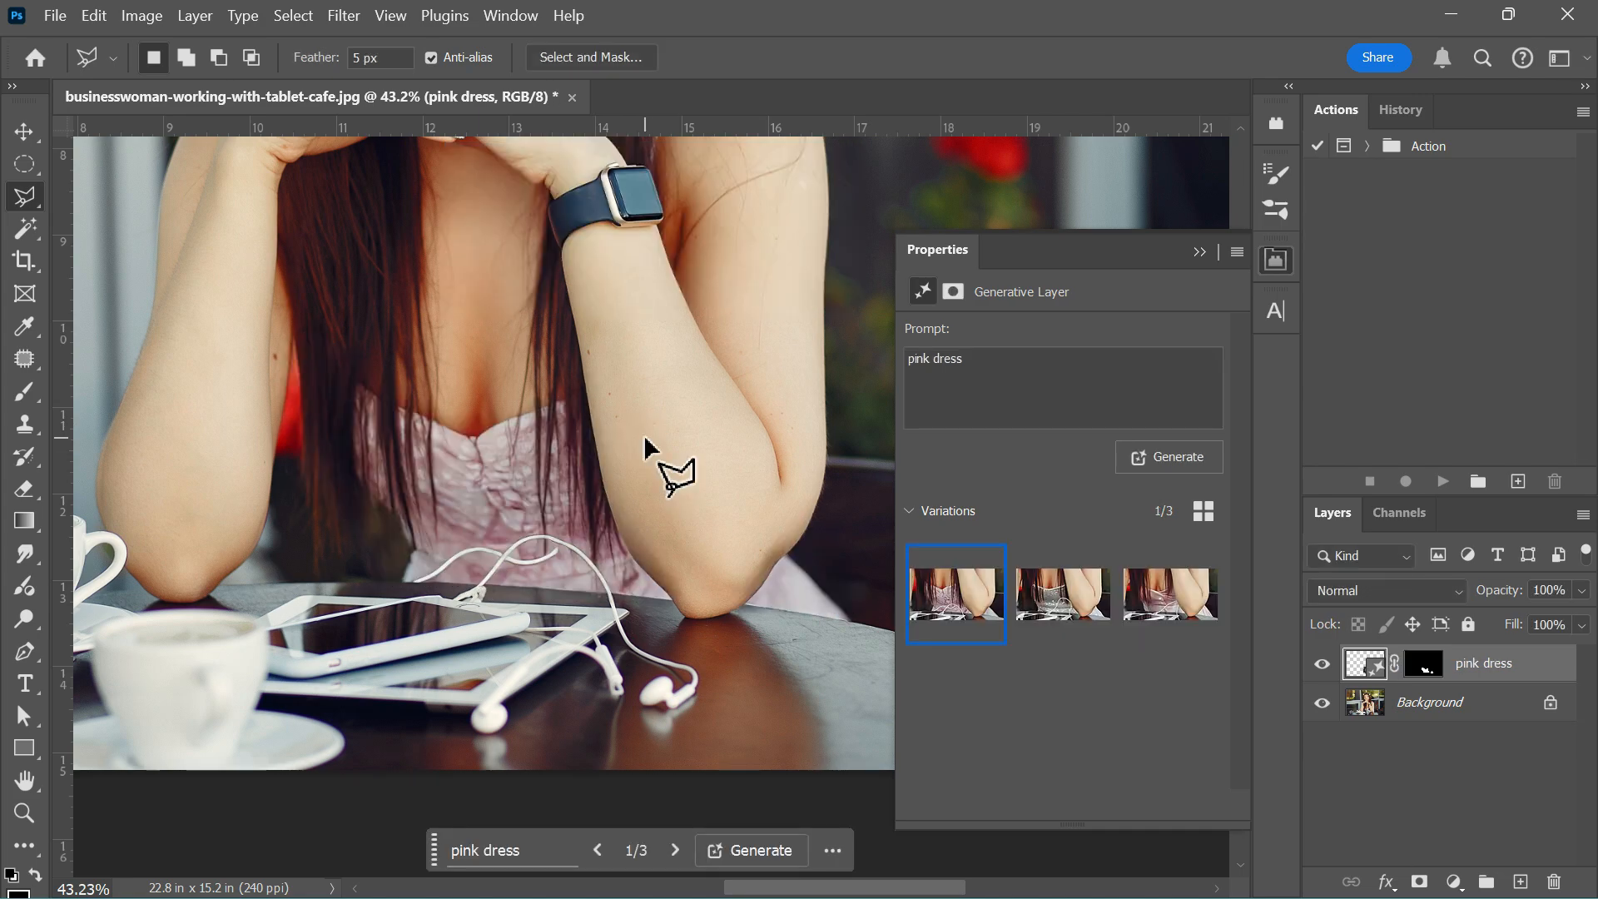
pyautogui.moveTo(641, 438); pyautogui.dragTo(741, 653)
pyautogui.moveTo(963, 634)
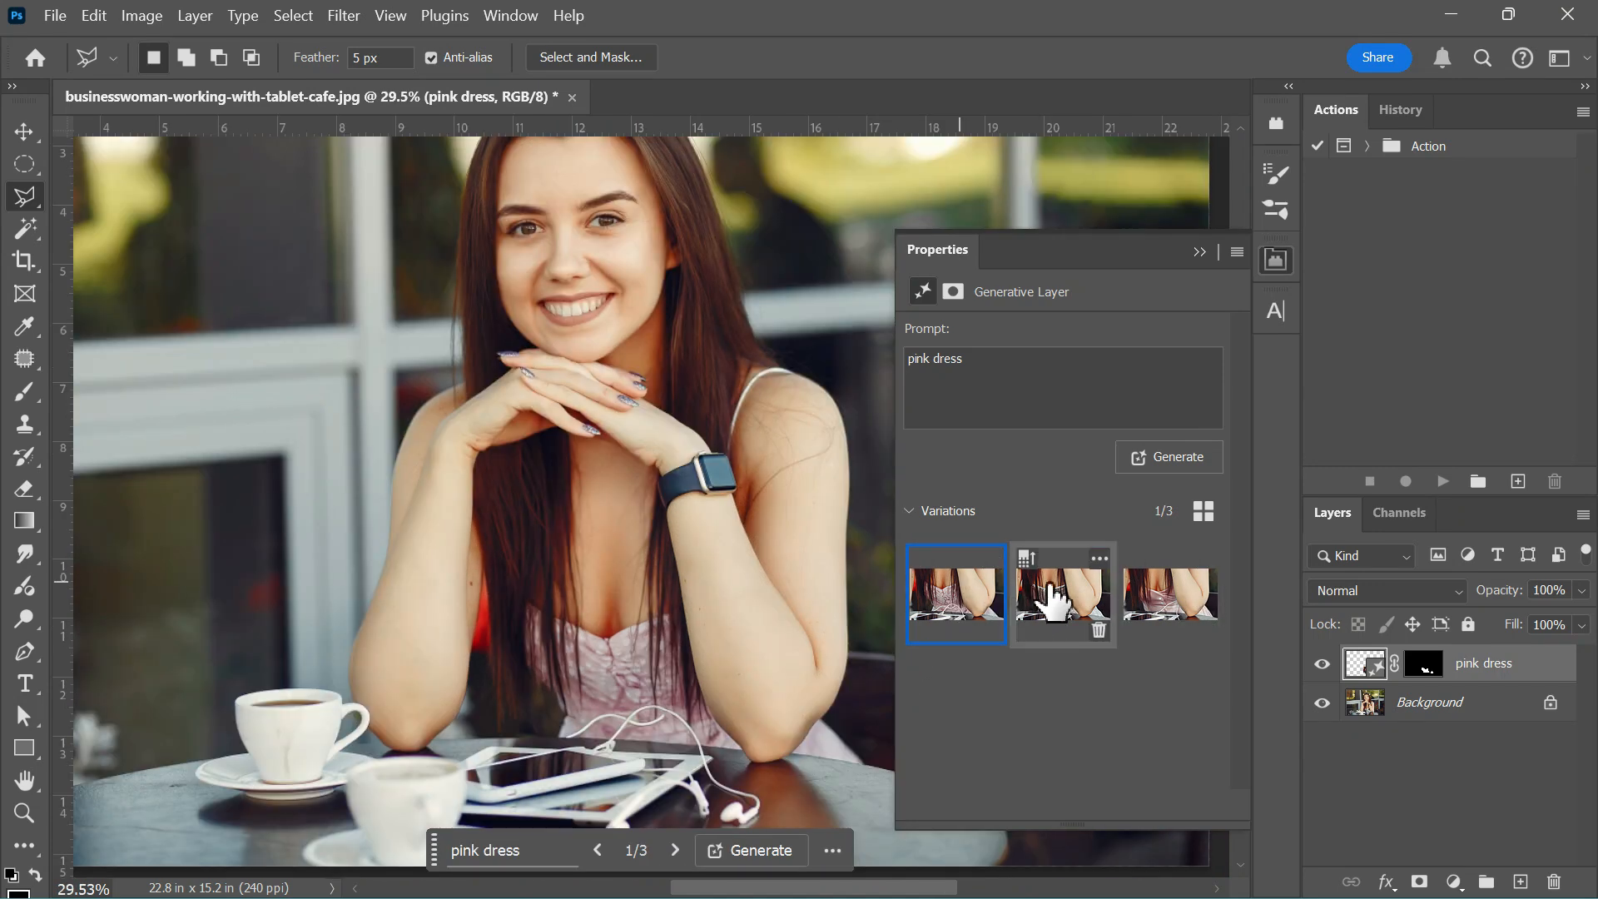
pyautogui.click(1070, 587)
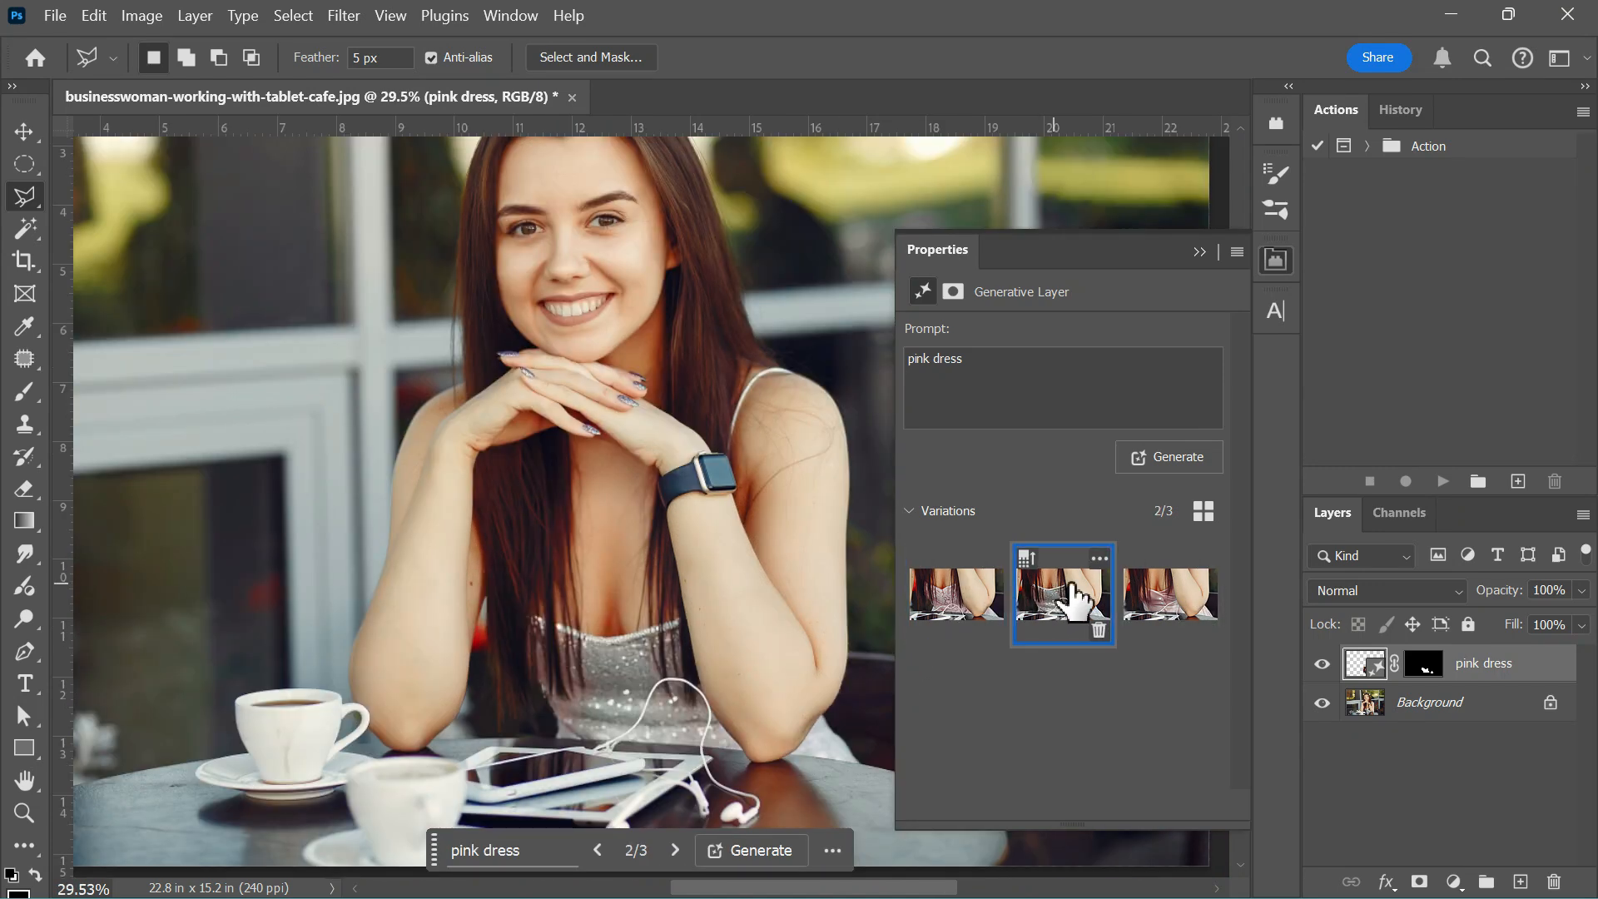
pyautogui.click(1161, 589)
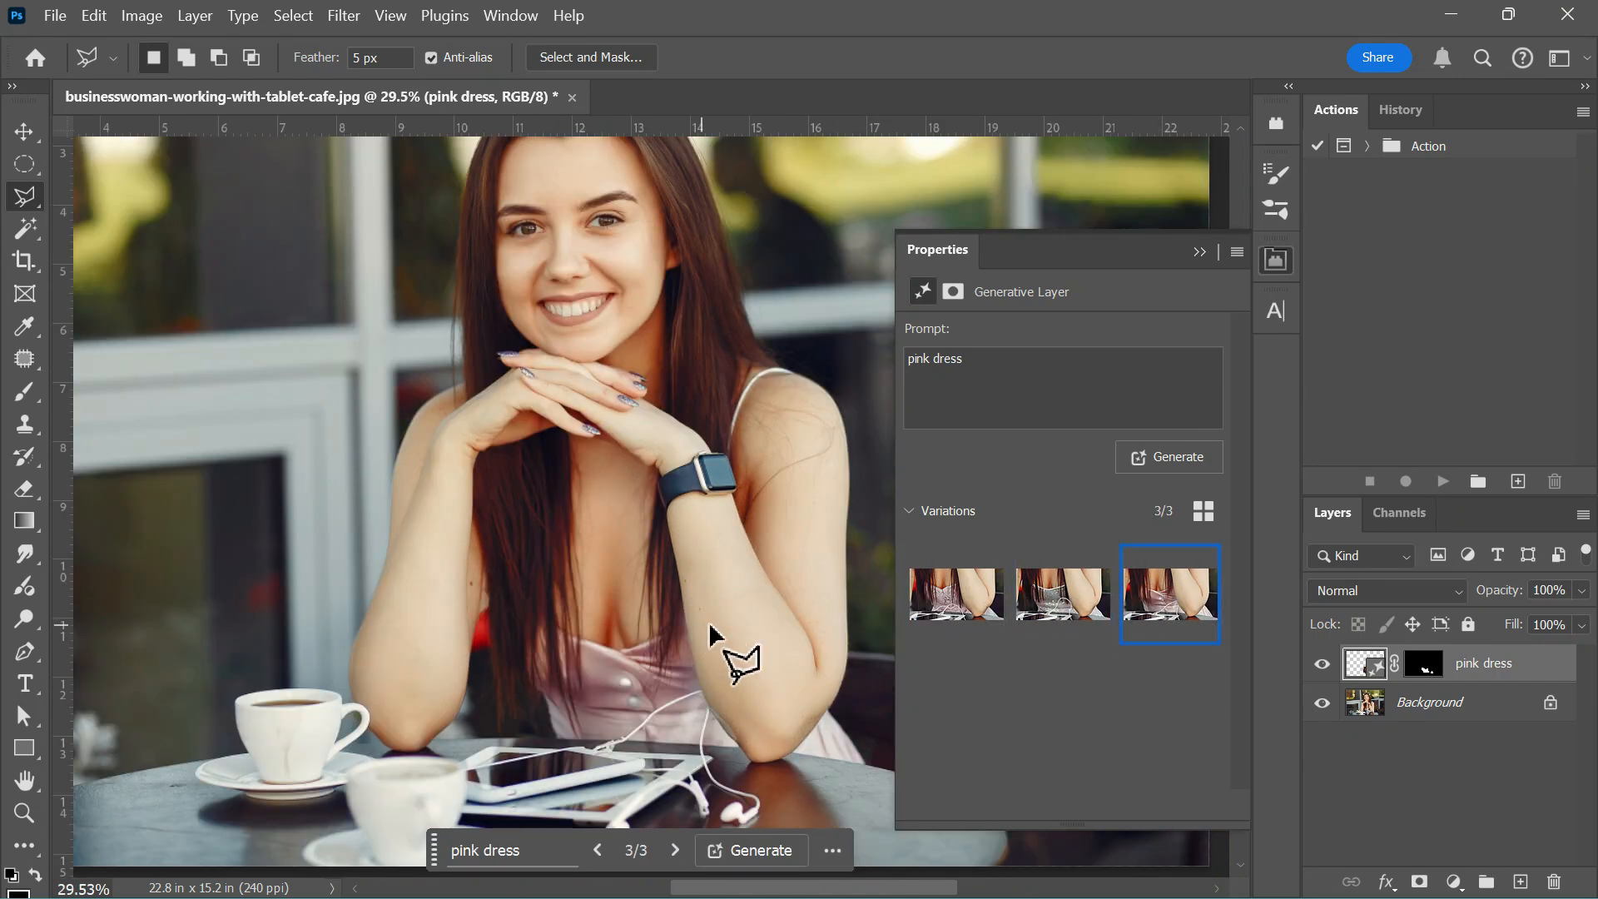
pyautogui.scroll(-1, 746, 634)
pyautogui.moveTo(867, 642); pyautogui.dragTo(868, 629)
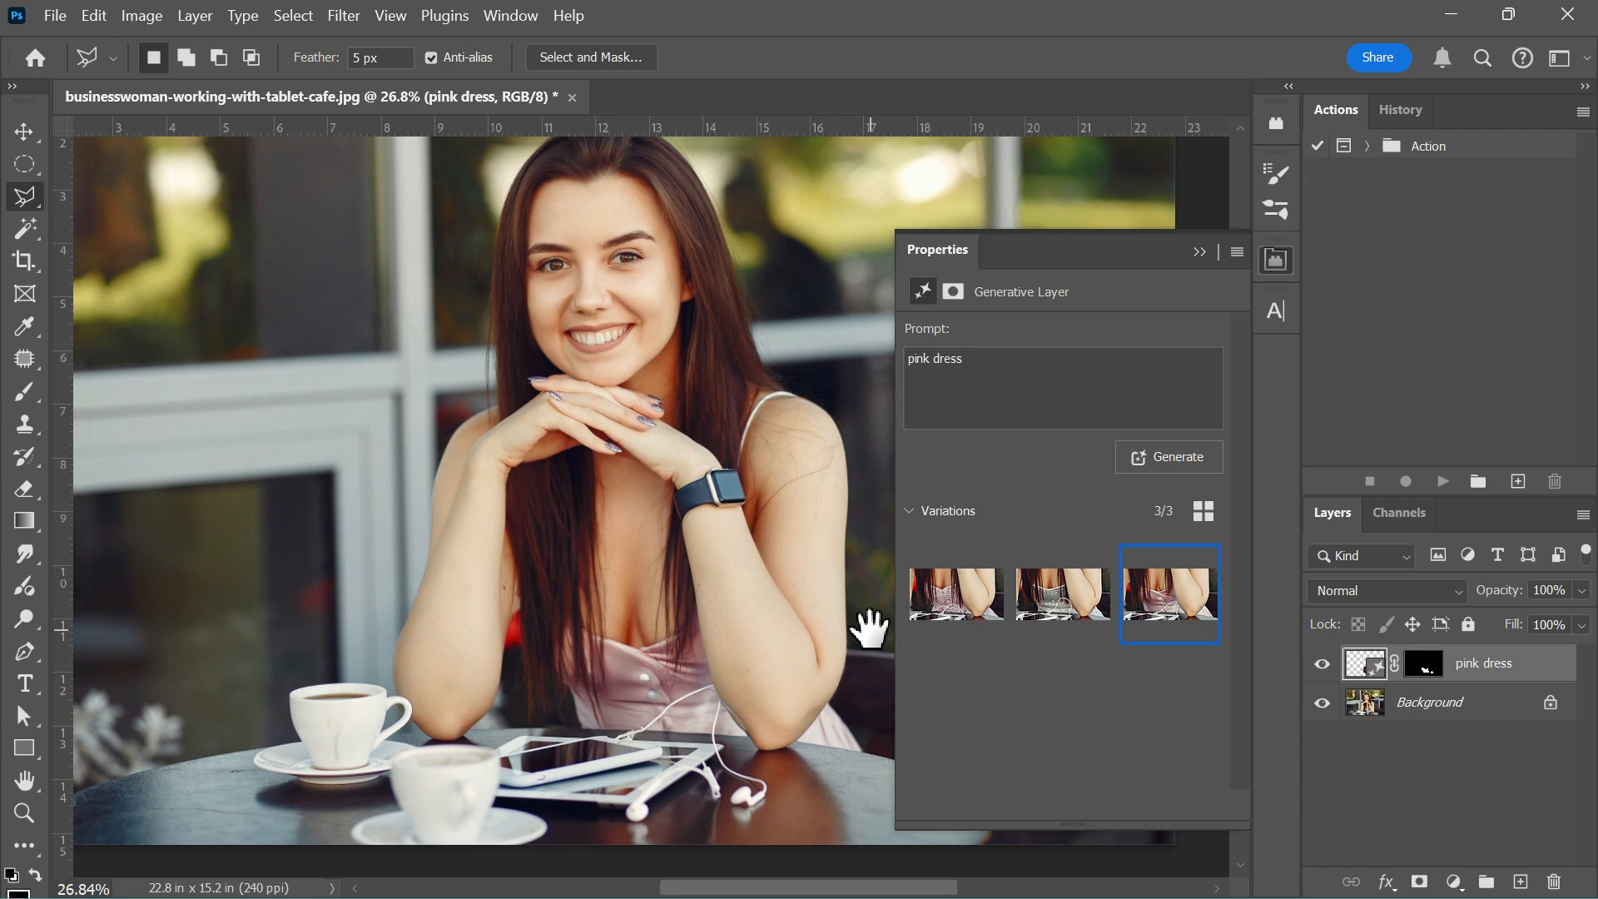
# - Collapse the generative layer's properties and toggle the pink dress layer's visibility to compare before and after
pyautogui.click(1199, 252)
pyautogui.press('v')
pyautogui.scroll(3, 601, 740)
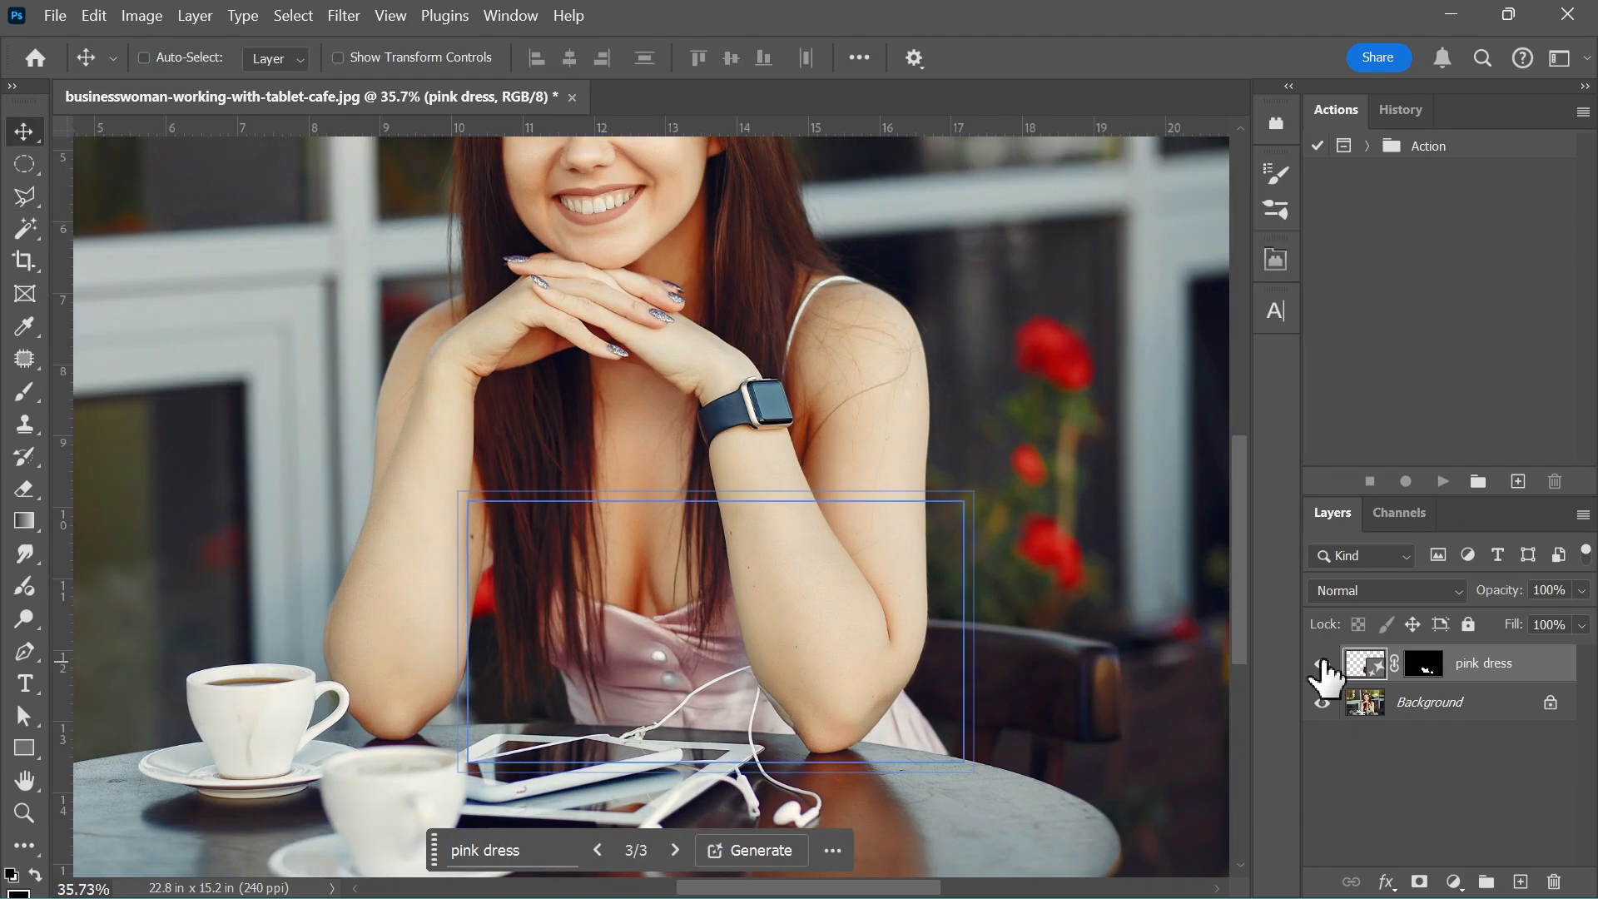
pyautogui.click(1323, 664)
pyautogui.click(1324, 664)
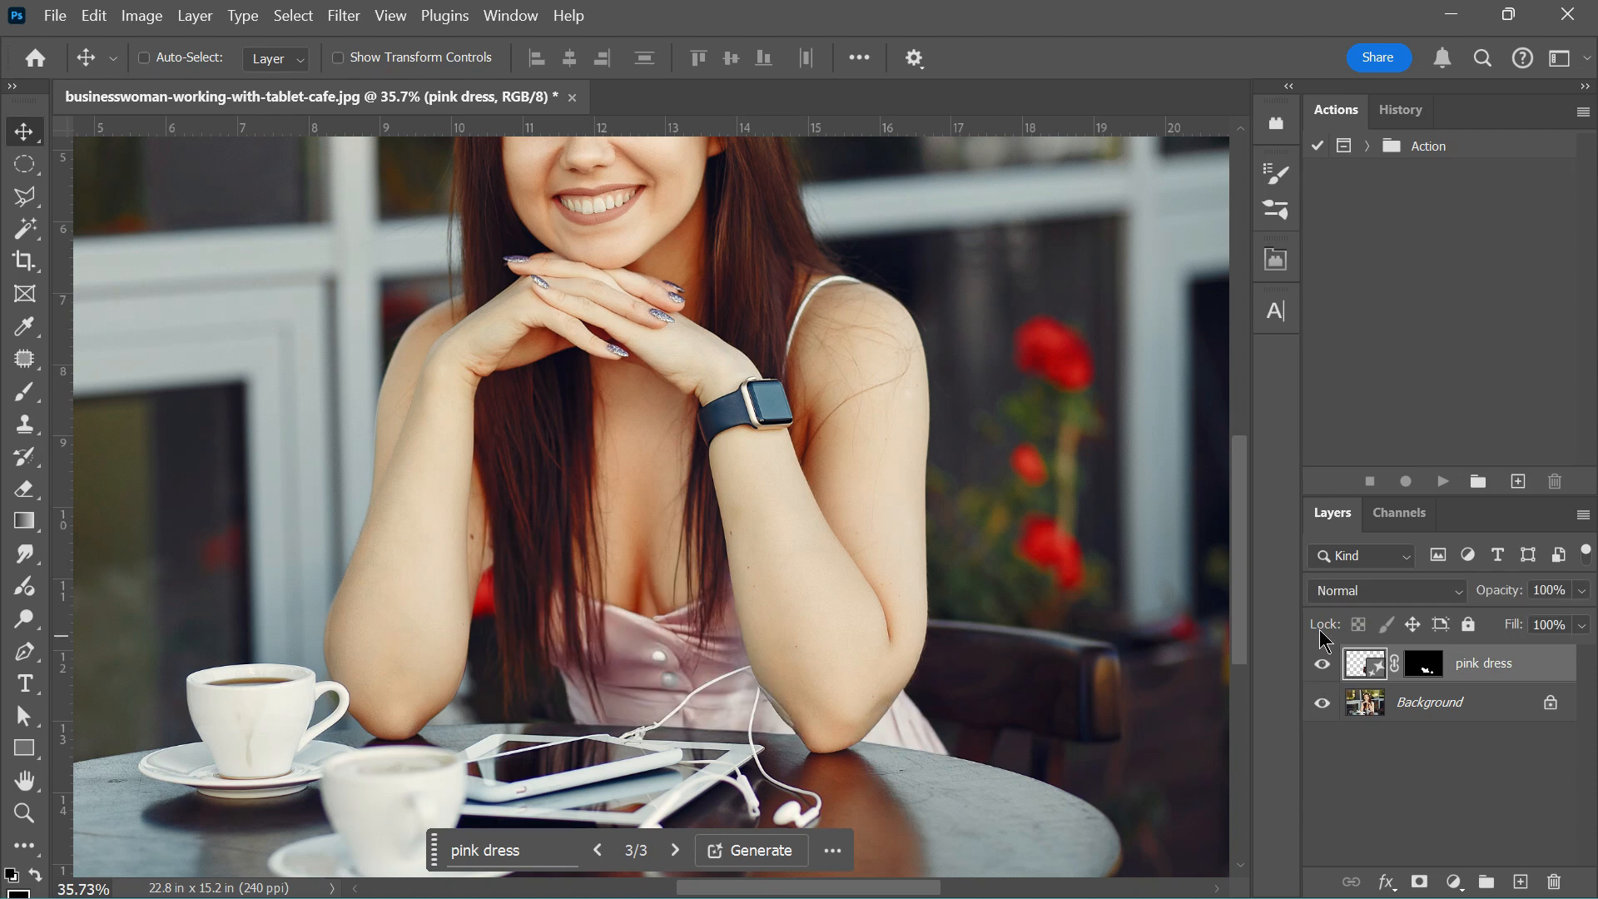
# - Select the smartwatch and its band with the Polygonal Lasso, leaving a small margin around them
pyautogui.press('l')
pyautogui.scroll(5, 732, 421)
pyautogui.scroll(3, 696, 408)
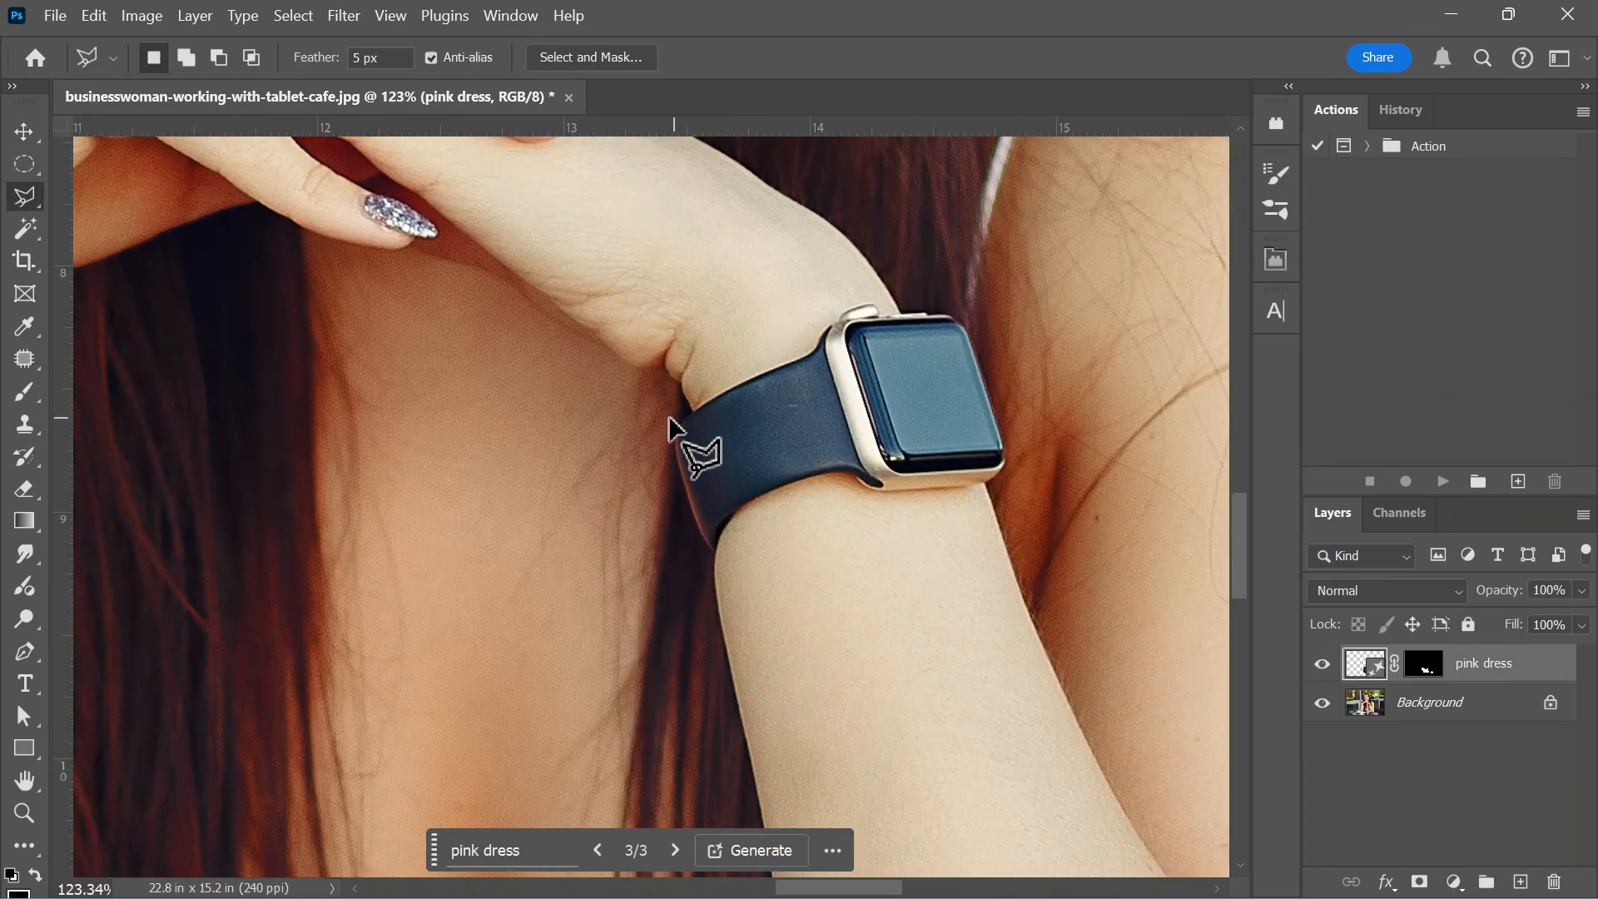
pyautogui.click(666, 415)
pyautogui.click(828, 326)
pyautogui.click(848, 298)
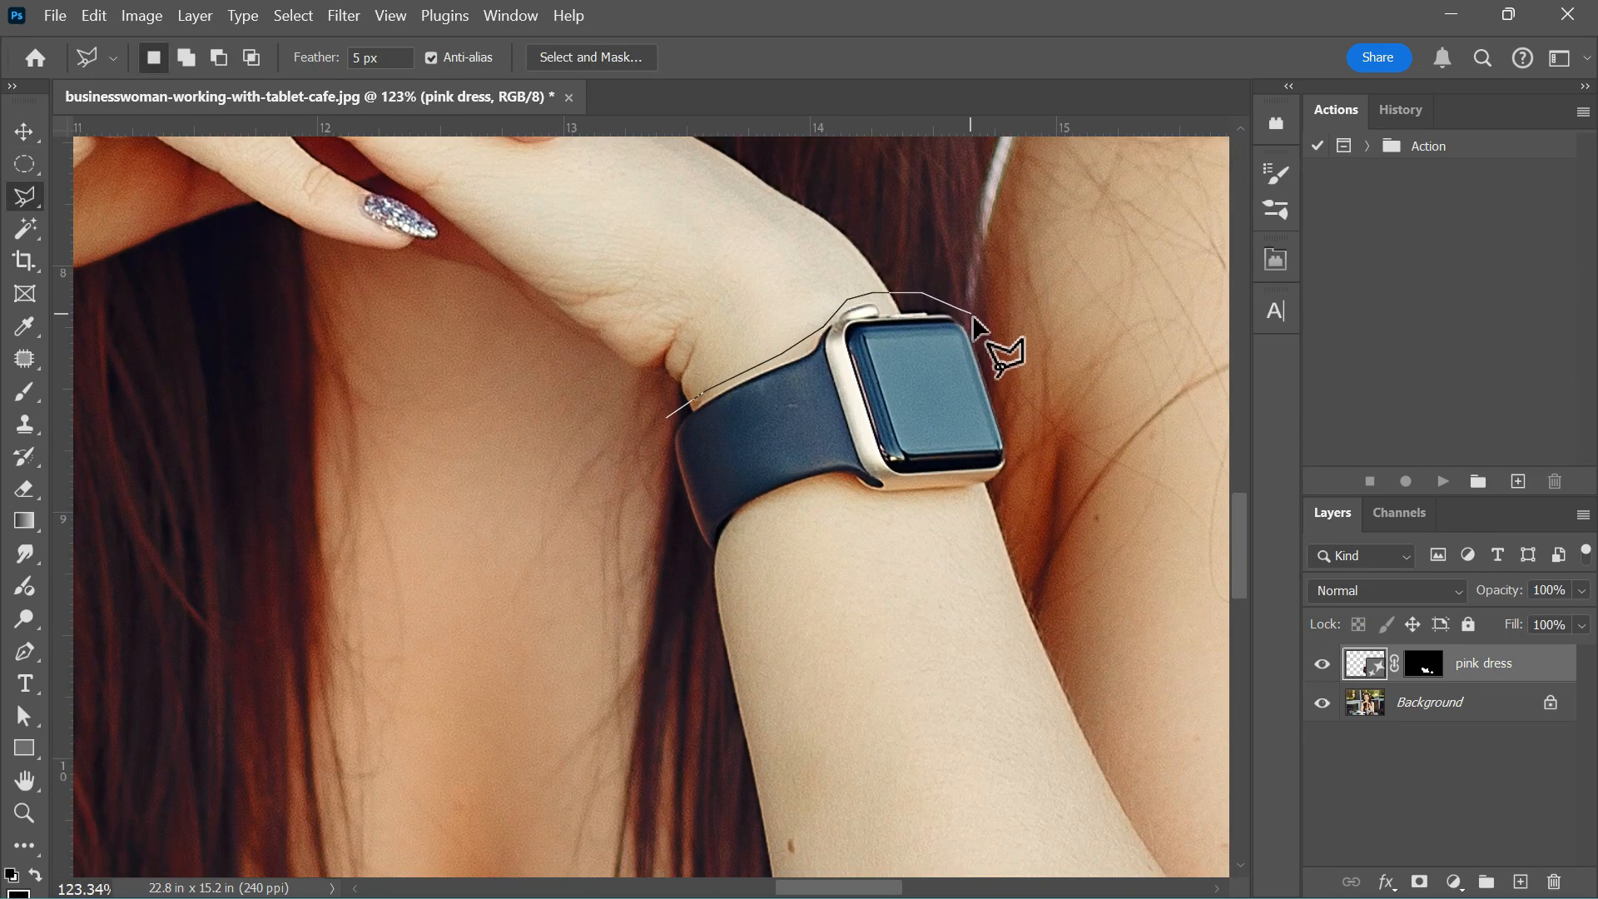
pyautogui.click(966, 311)
pyautogui.click(987, 336)
pyautogui.click(1018, 449)
pyautogui.click(1021, 493)
pyautogui.click(991, 503)
pyautogui.click(924, 513)
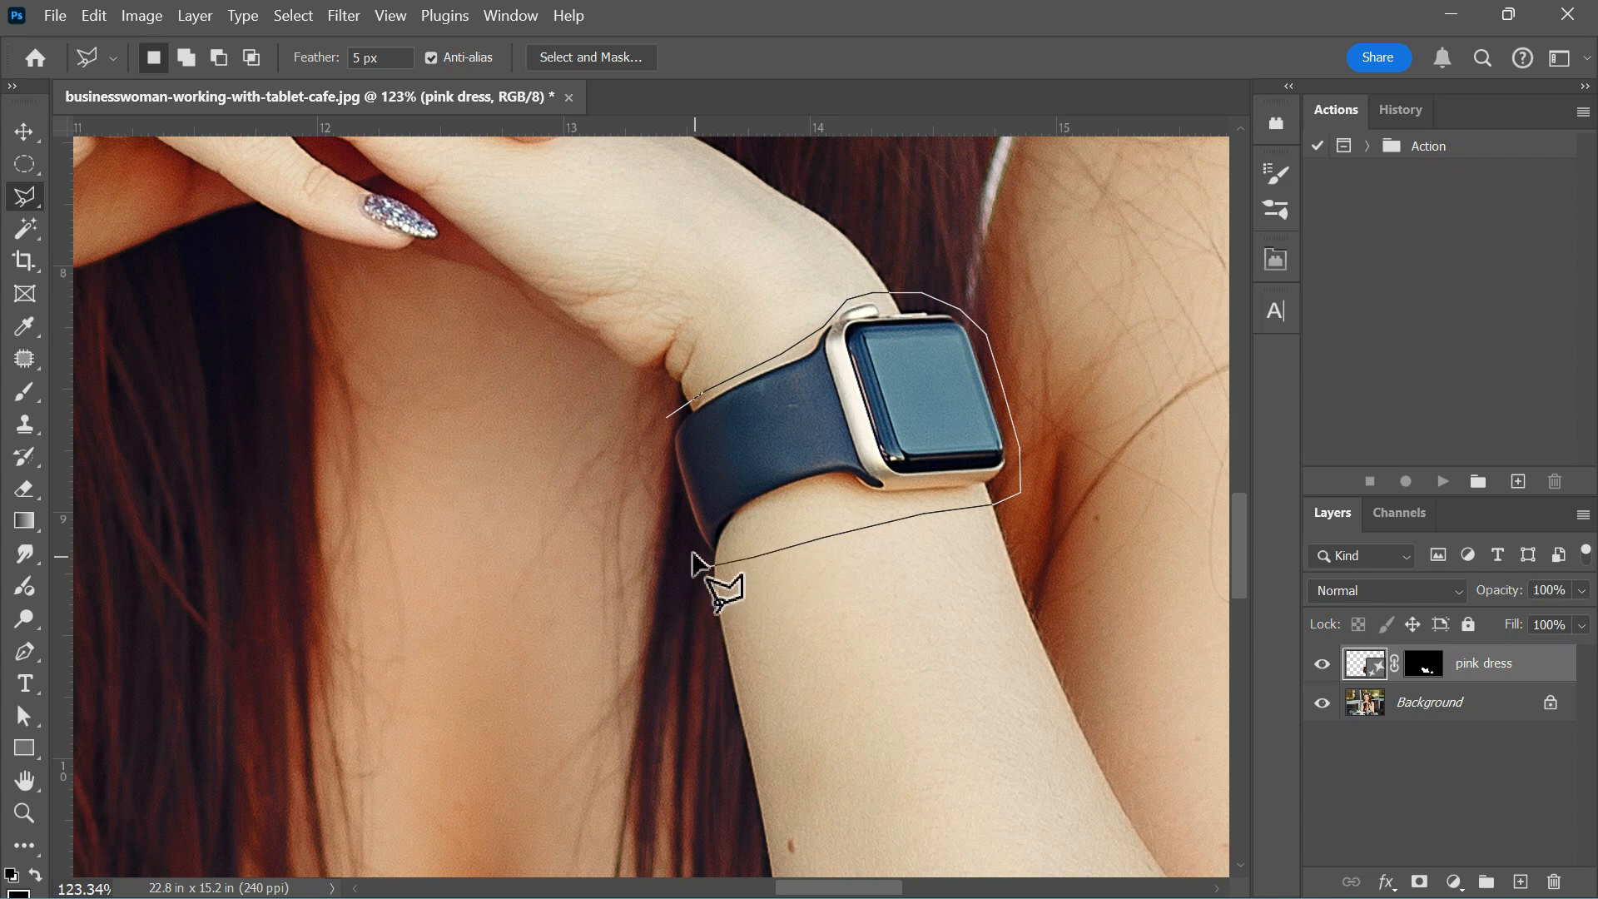
pyautogui.click(692, 552)
pyautogui.click(662, 448)
pyautogui.click(666, 416)
# - Run Generative Fill on the selected smartwatch with the prompt "Black leather watch"
pyautogui.scroll(-2, 878, 466)
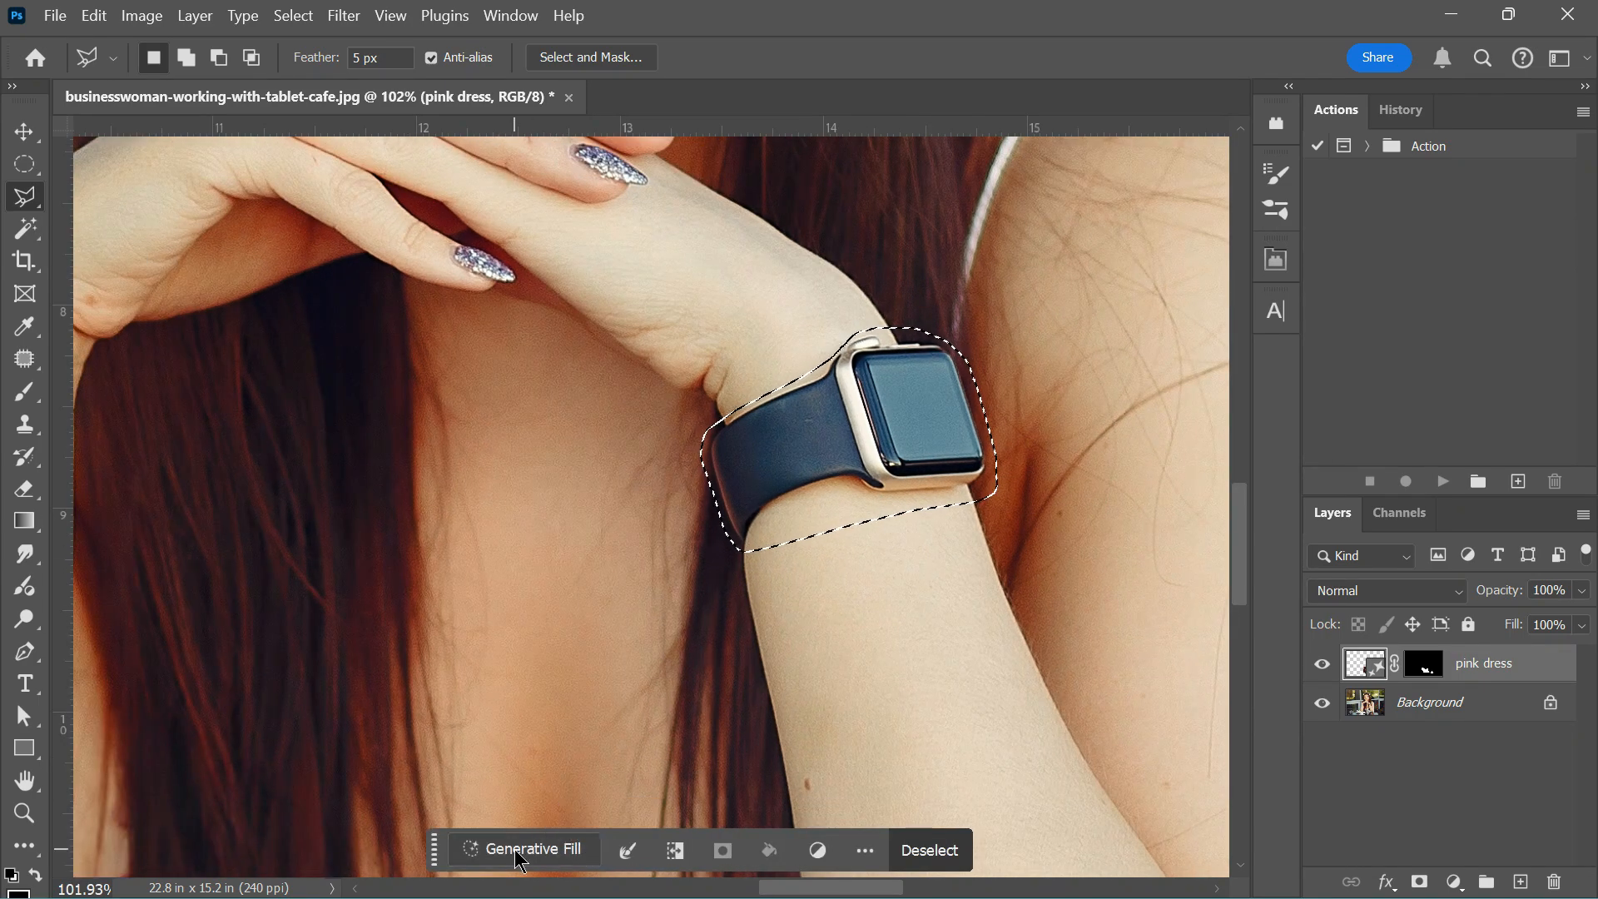
pyautogui.click(518, 850)
pyautogui.write('Black')
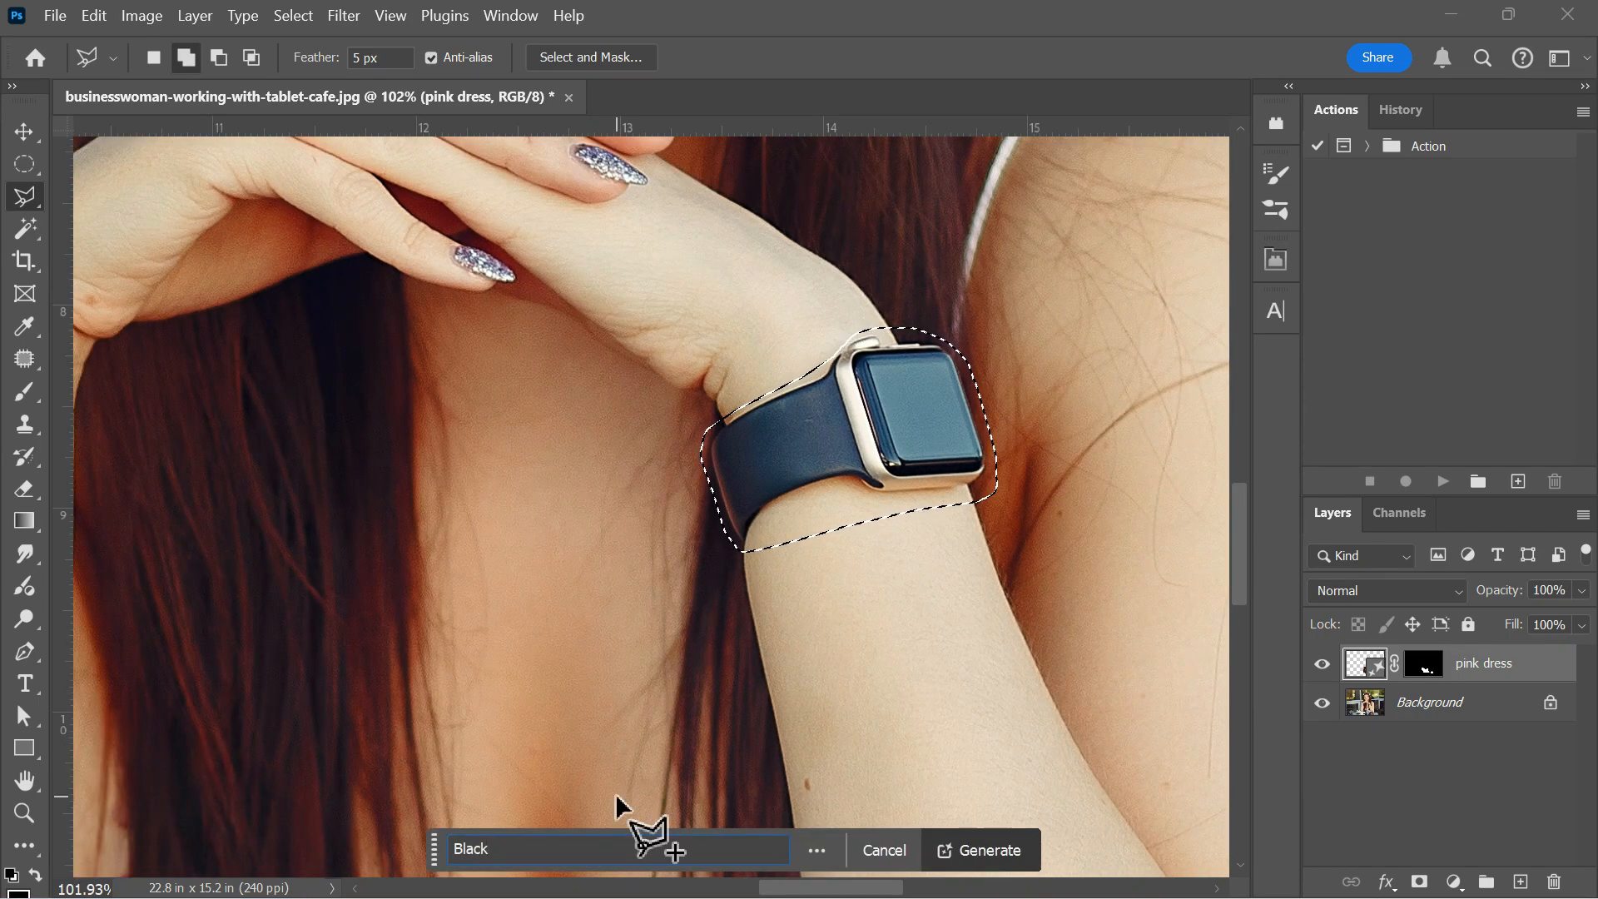
pyautogui.write(' leather ')
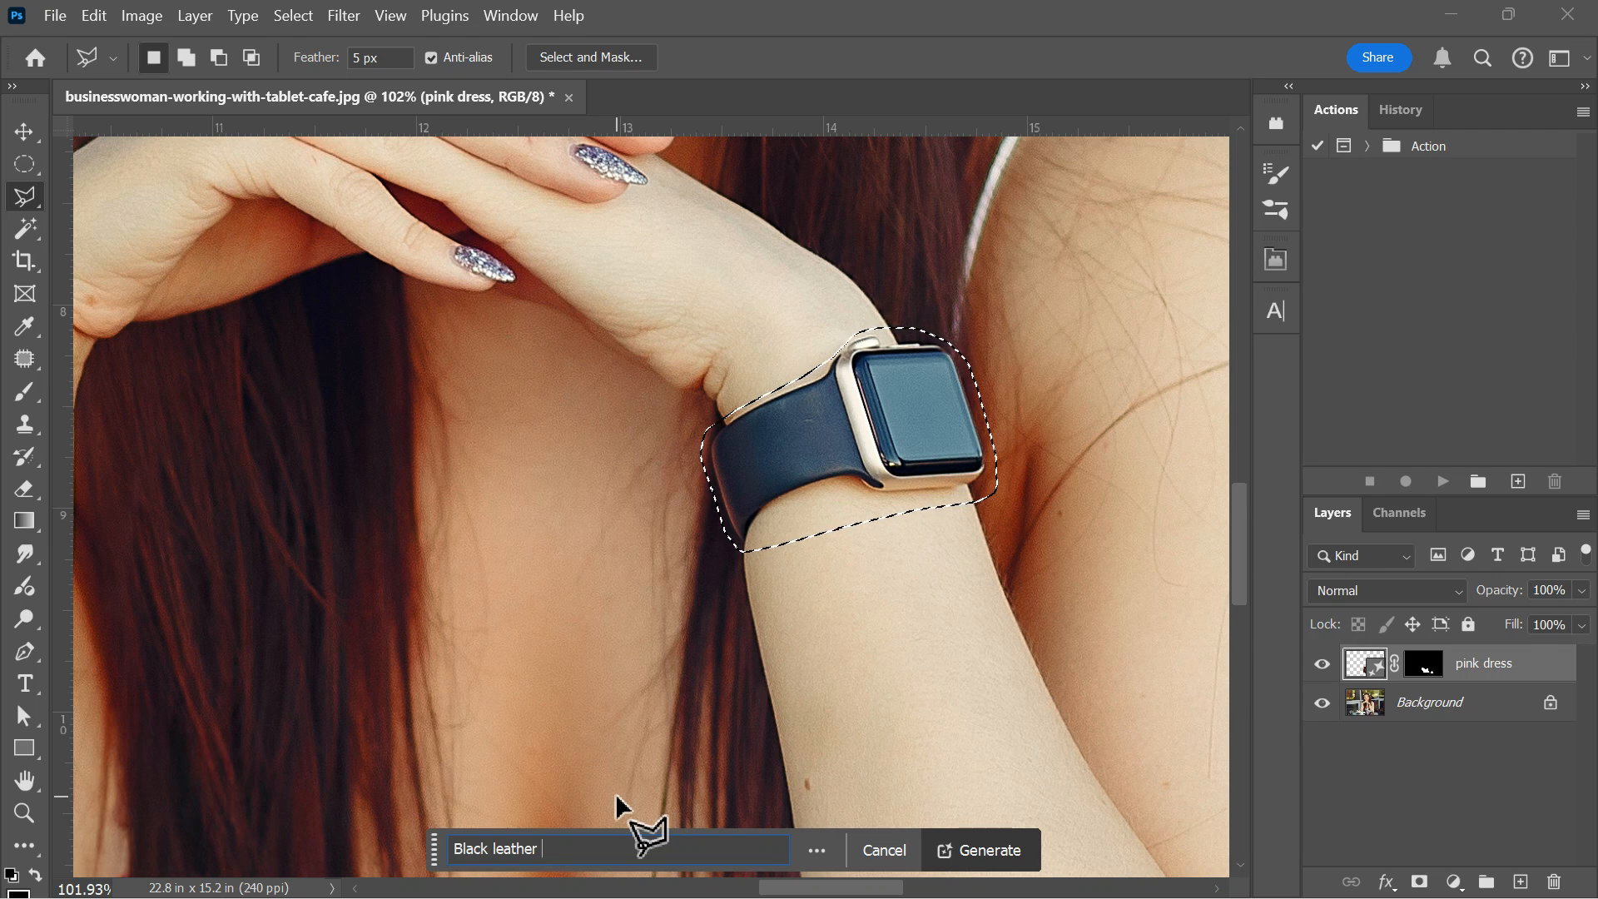
pyautogui.write('watch')
pyautogui.click(988, 850)
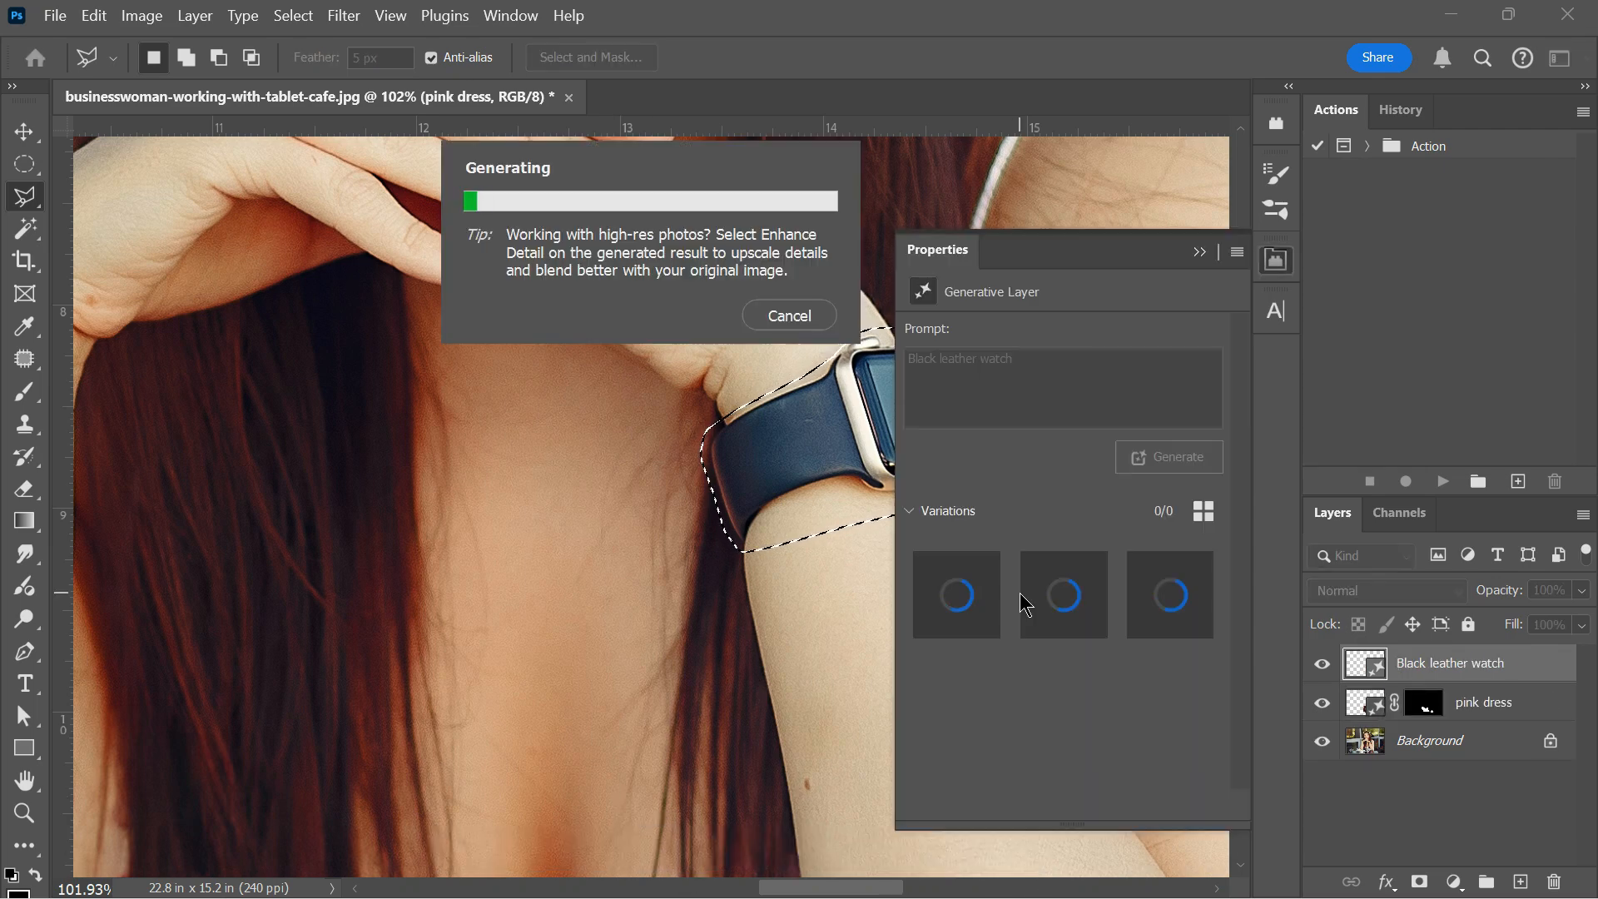
# - Apply the third black leather watch variation and collapse the generative layer's properties
pyautogui.hscroll(3, 830, 813)
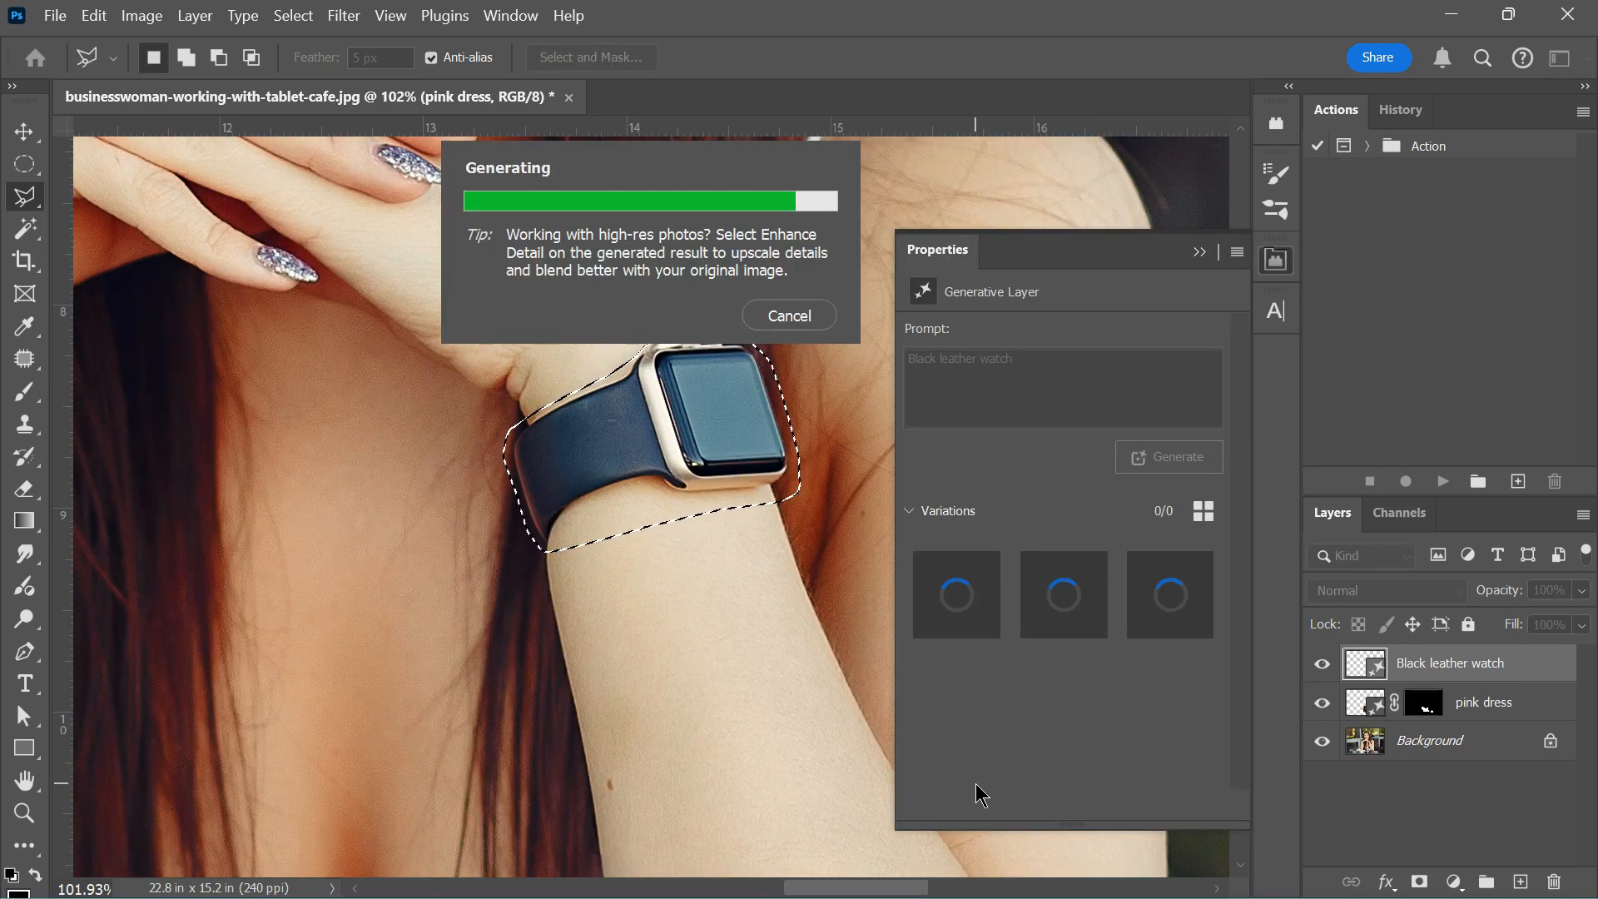
pyautogui.scroll(2, 855, 730)
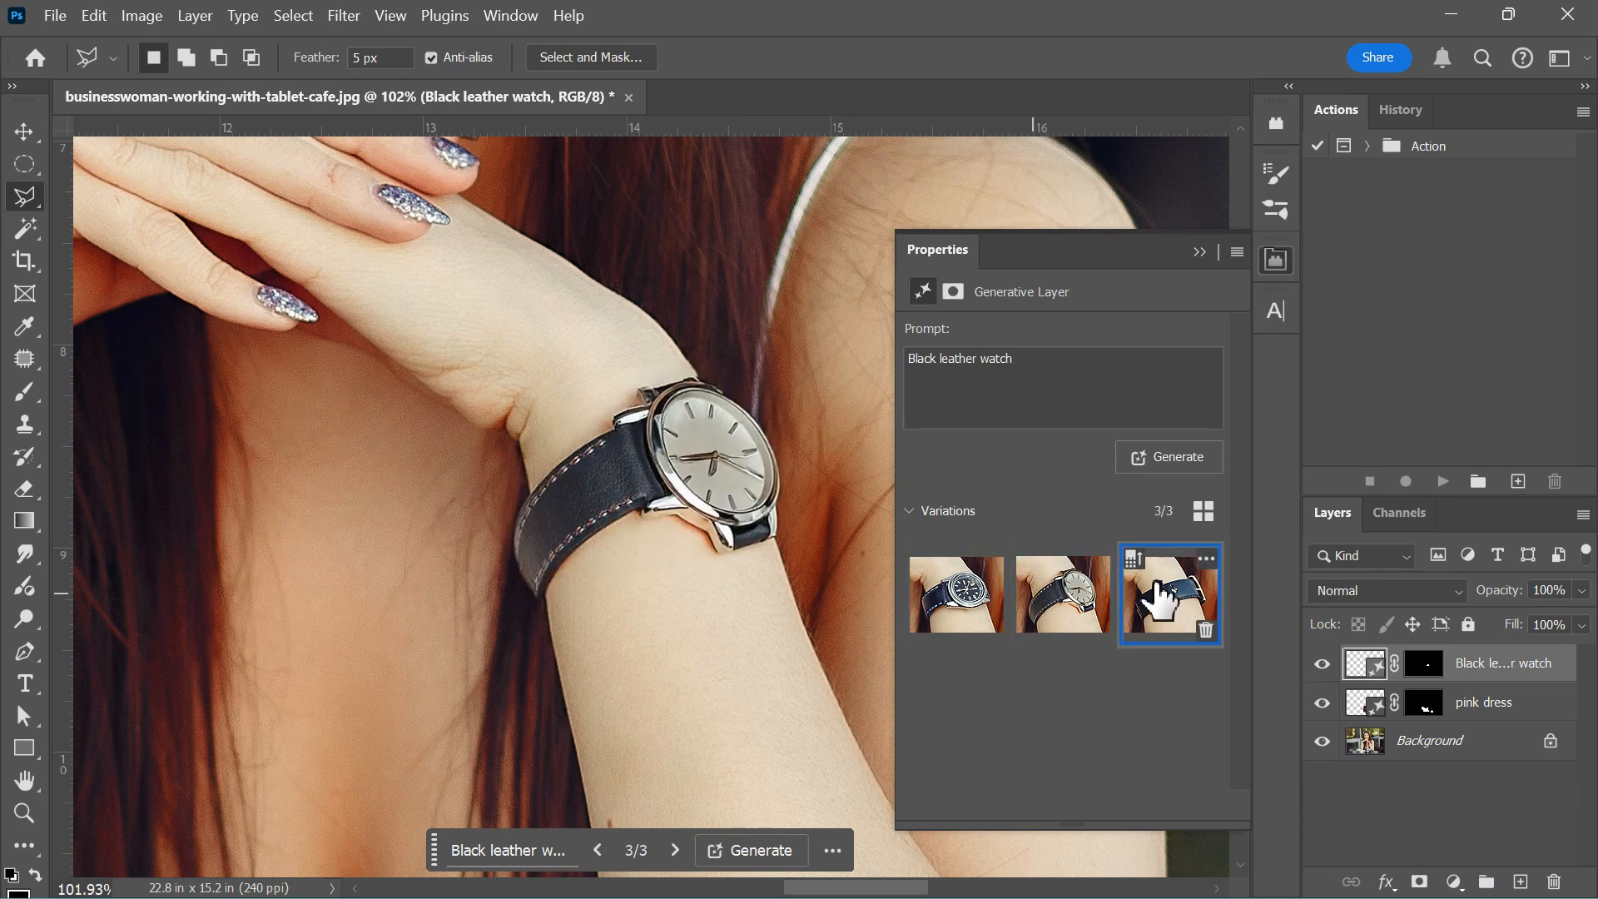
pyautogui.scroll(-3, 732, 535)
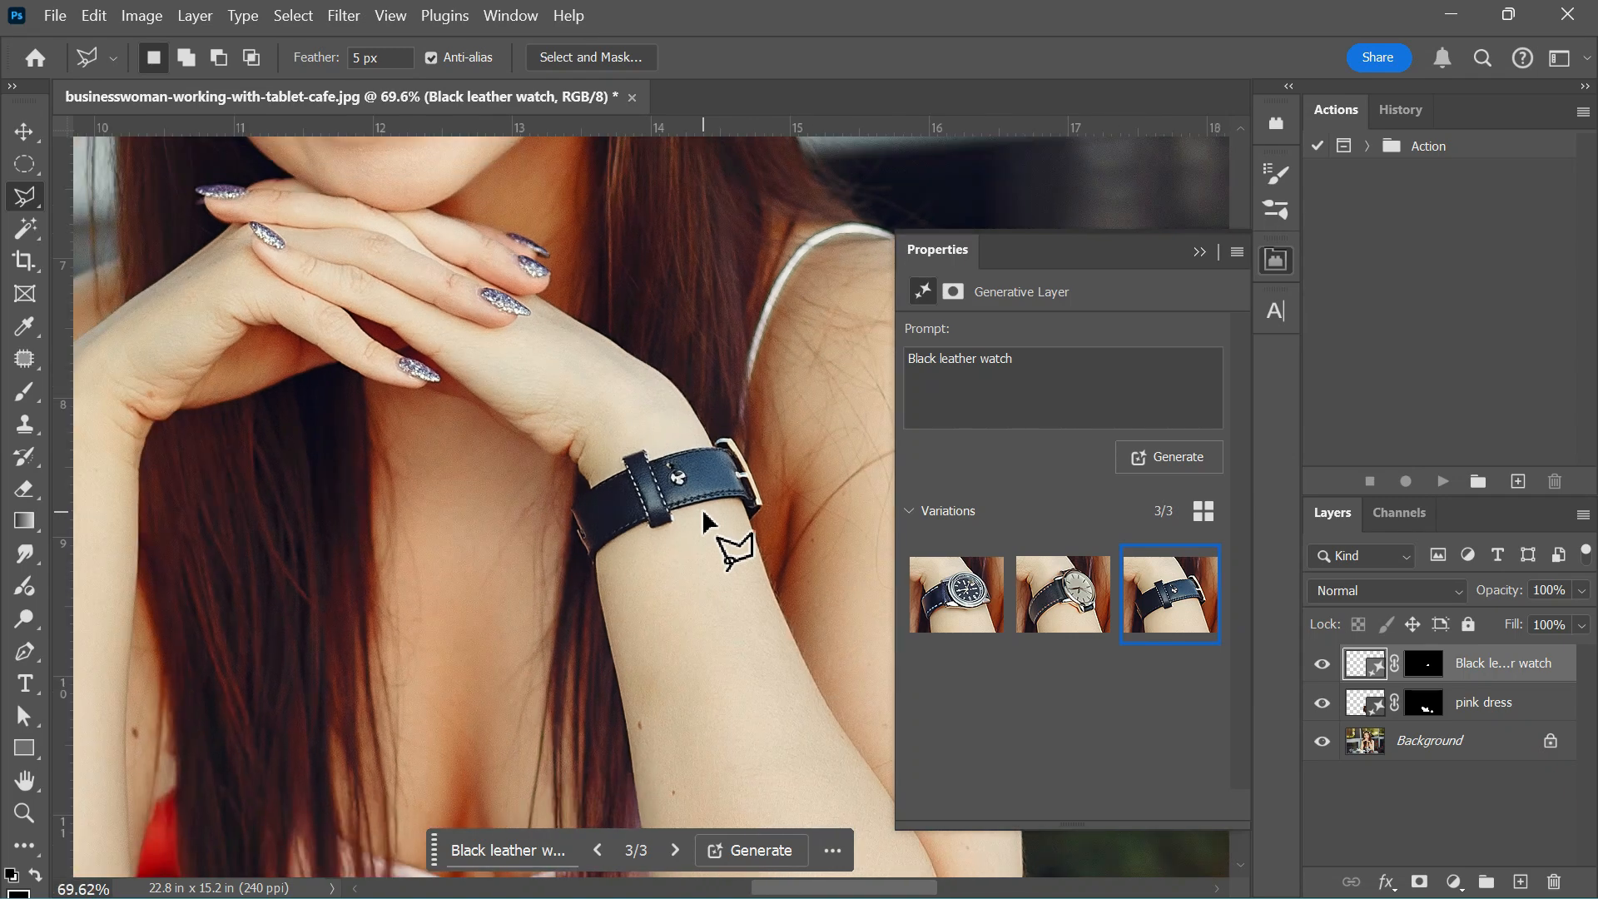
pyautogui.scroll(-4, 716, 533)
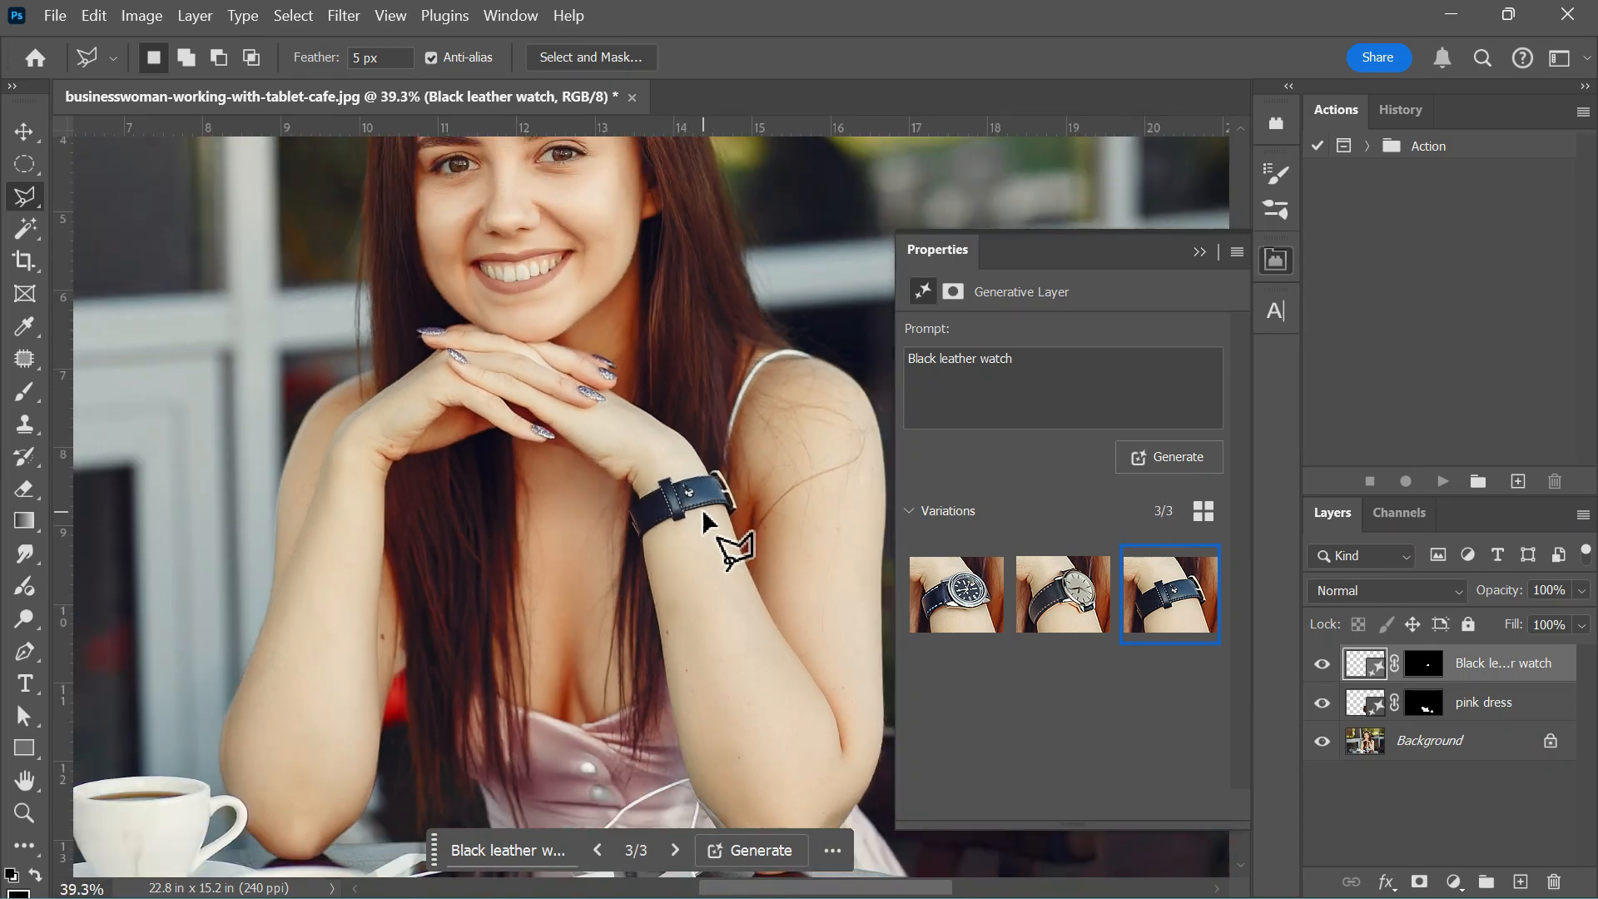
pyautogui.click(1199, 251)
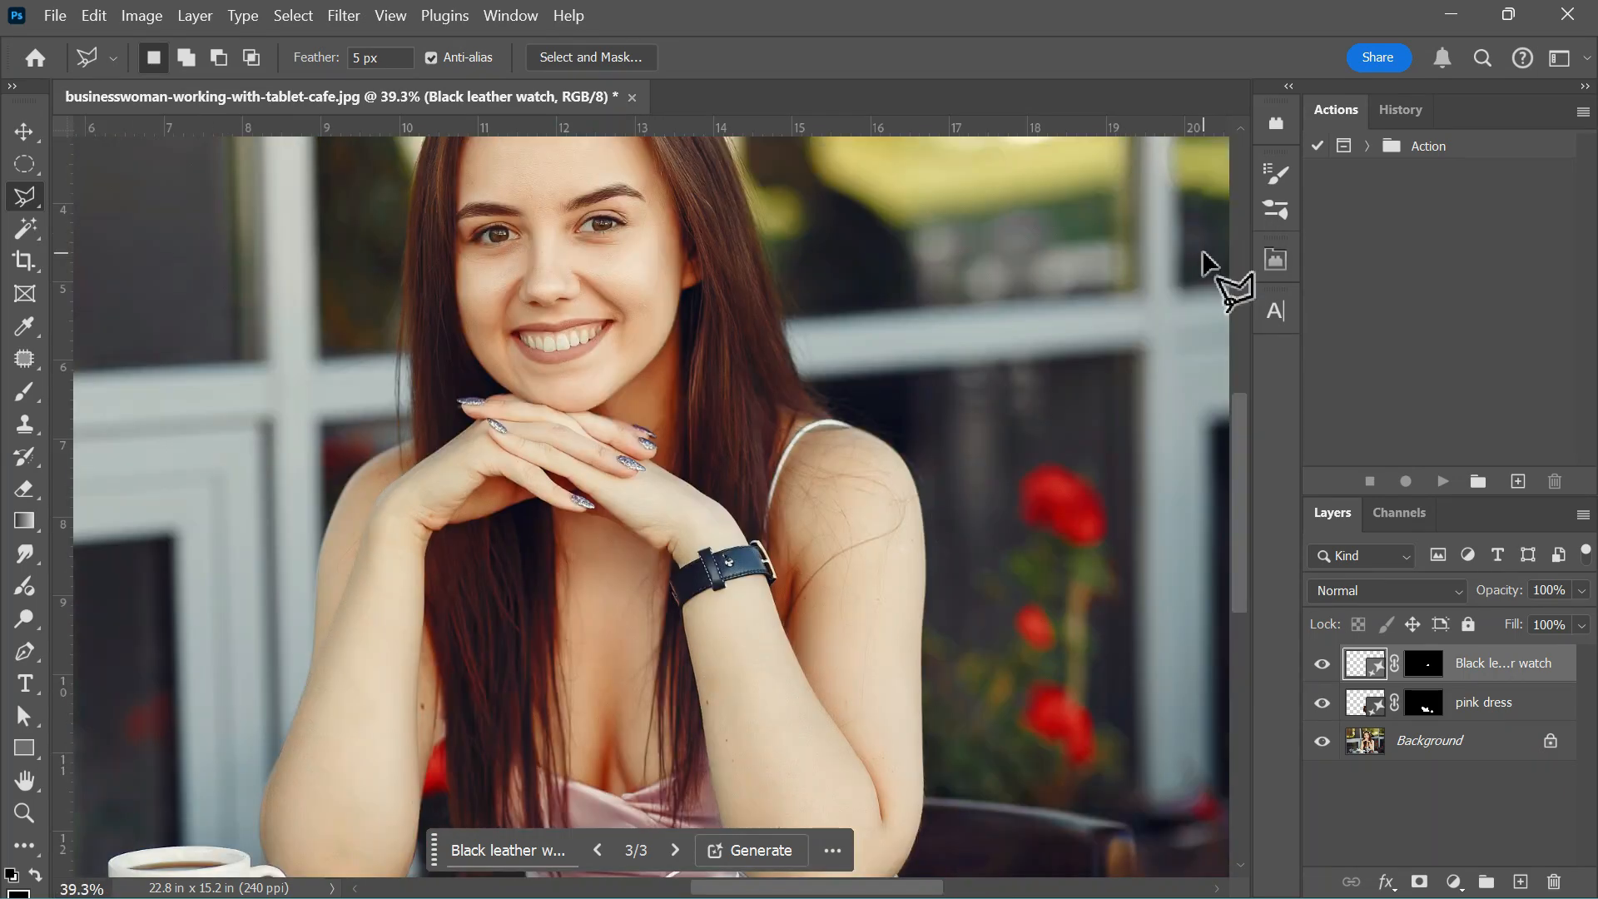
# - Load the black leather watch layer's mask as a selection and run Generative Fill with the prompt "gold bracelet"
pyautogui.keyDown('ctrl'); pyautogui.click(1428, 671); pyautogui.keyUp('ctrl')
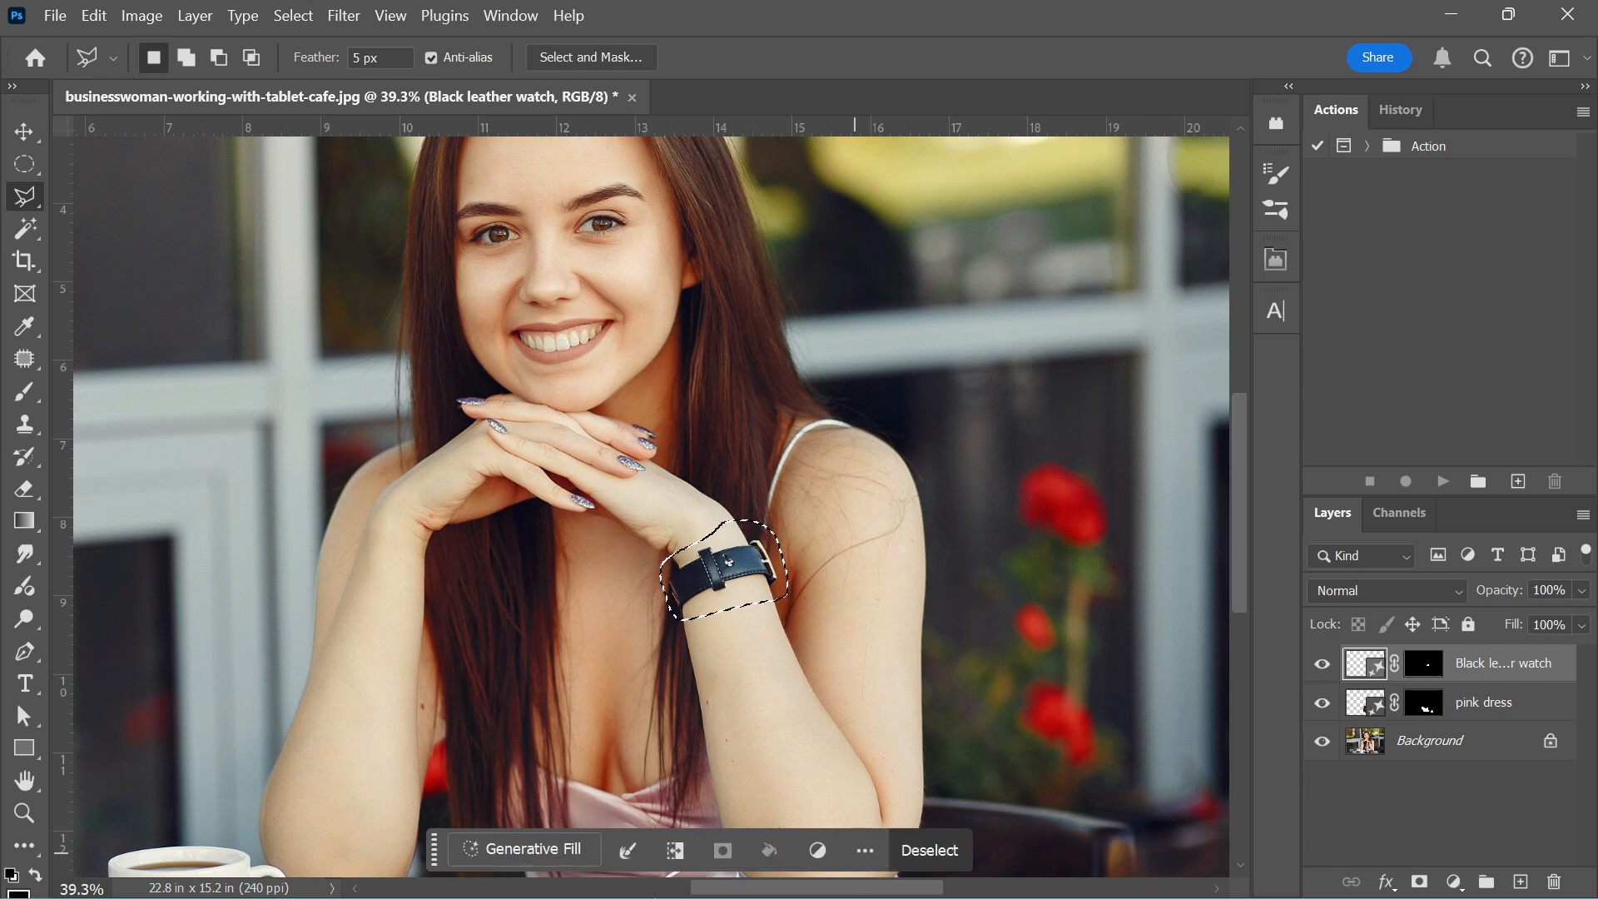
pyautogui.click(520, 850)
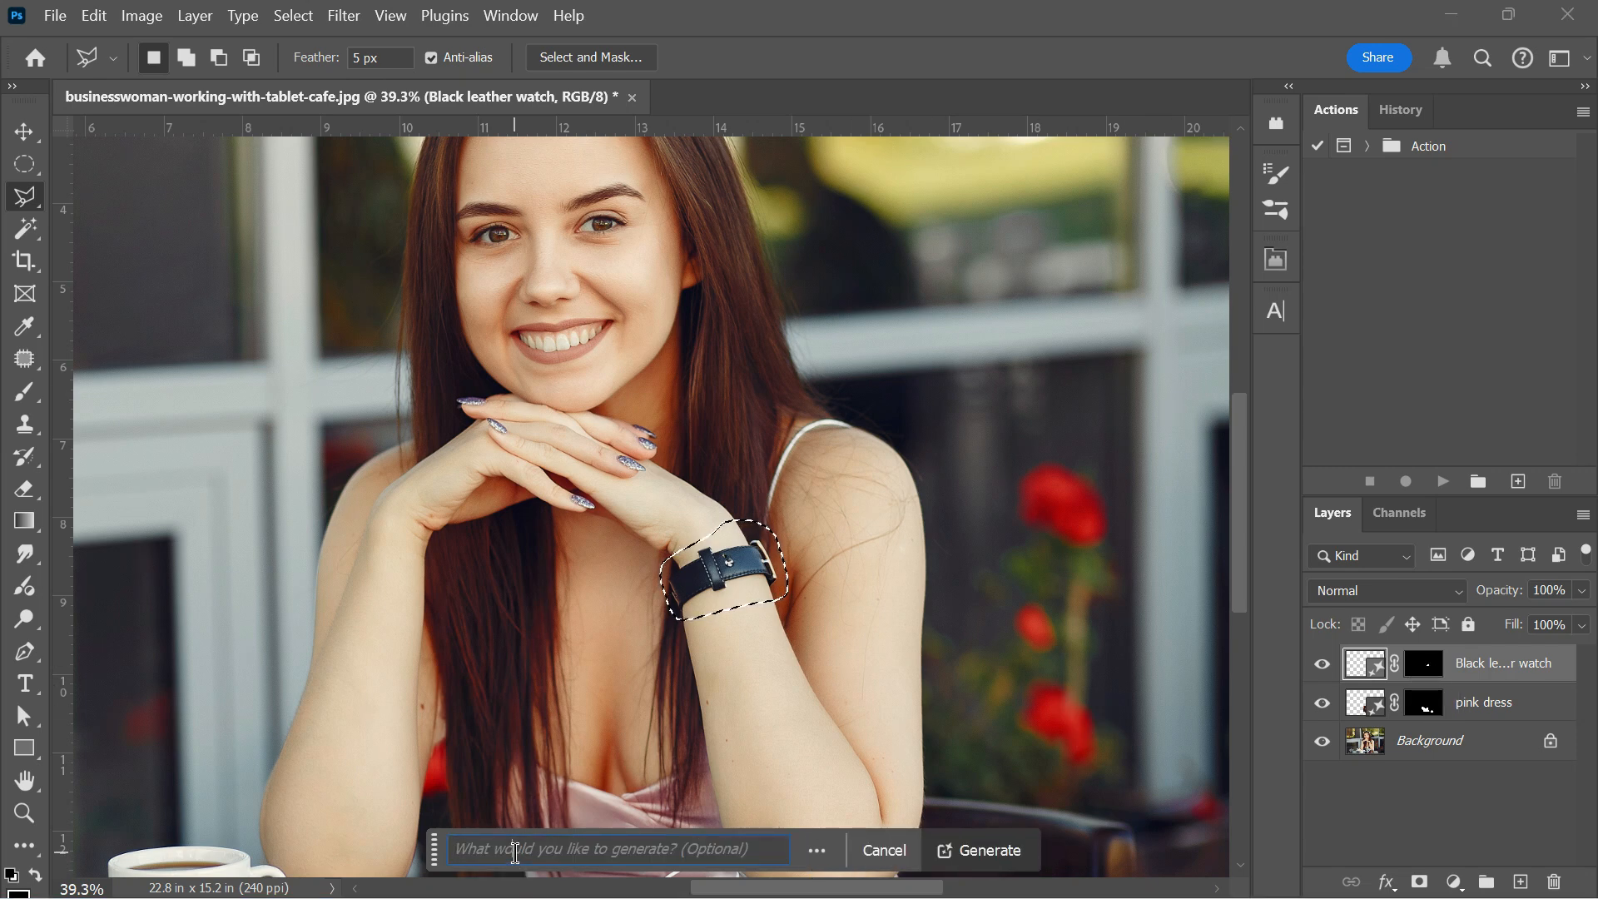
pyautogui.click(980, 849)
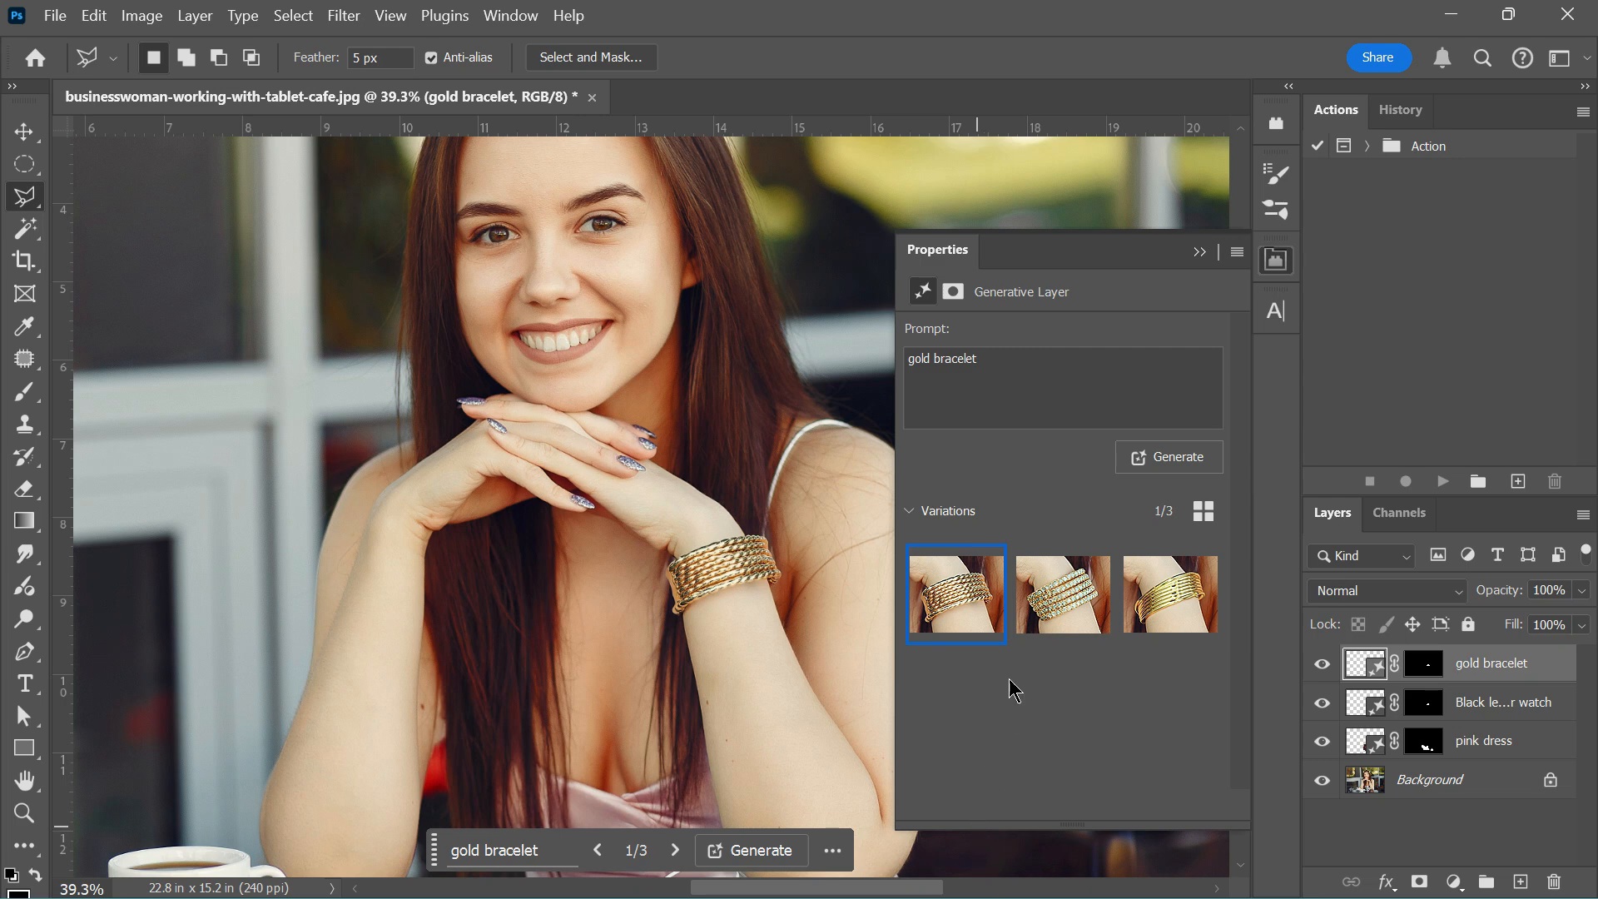
# - Preview the second gold bracelet variation and apply the third one
pyautogui.click(1040, 597)
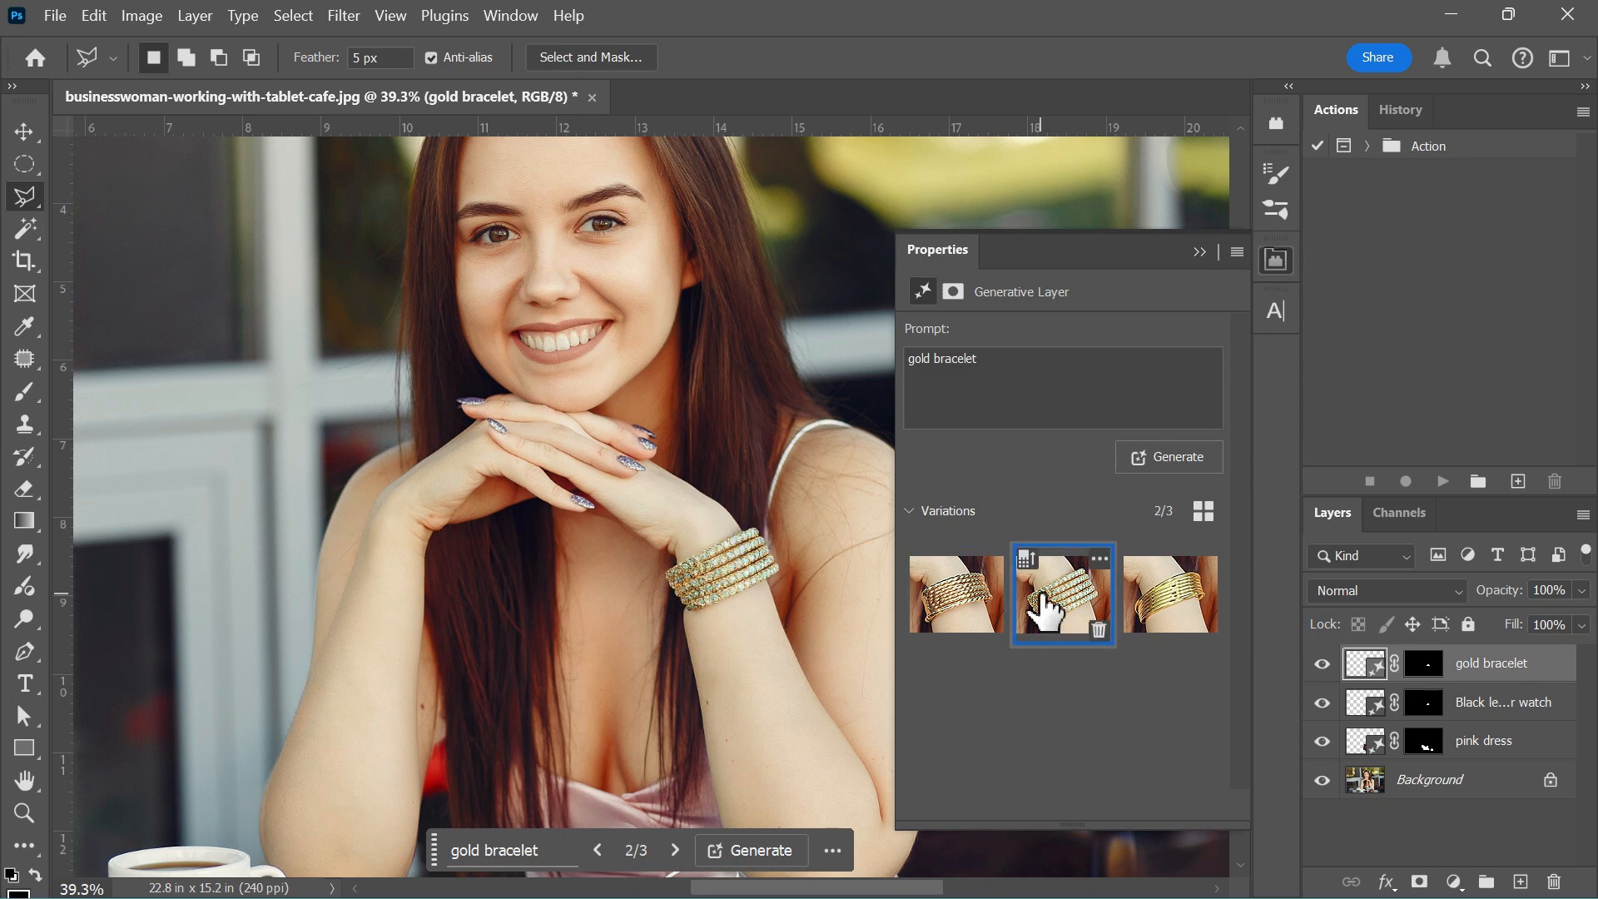
pyautogui.click(1144, 601)
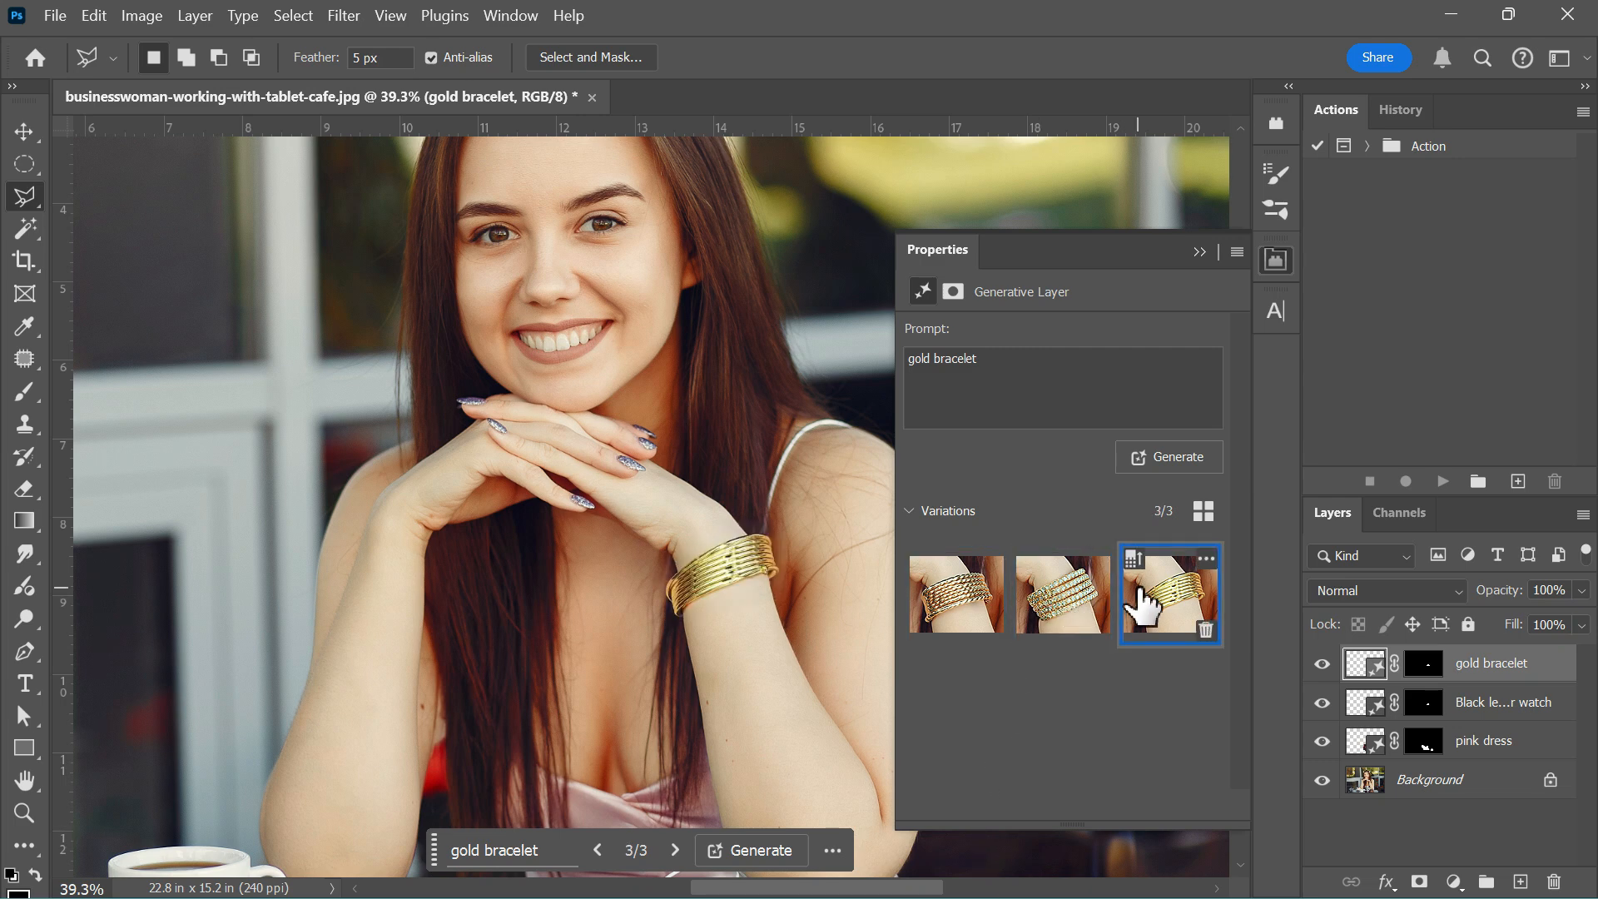
# - Apply the first gold bracelet variation and collapse the generative layer's properties
pyautogui.click(975, 591)
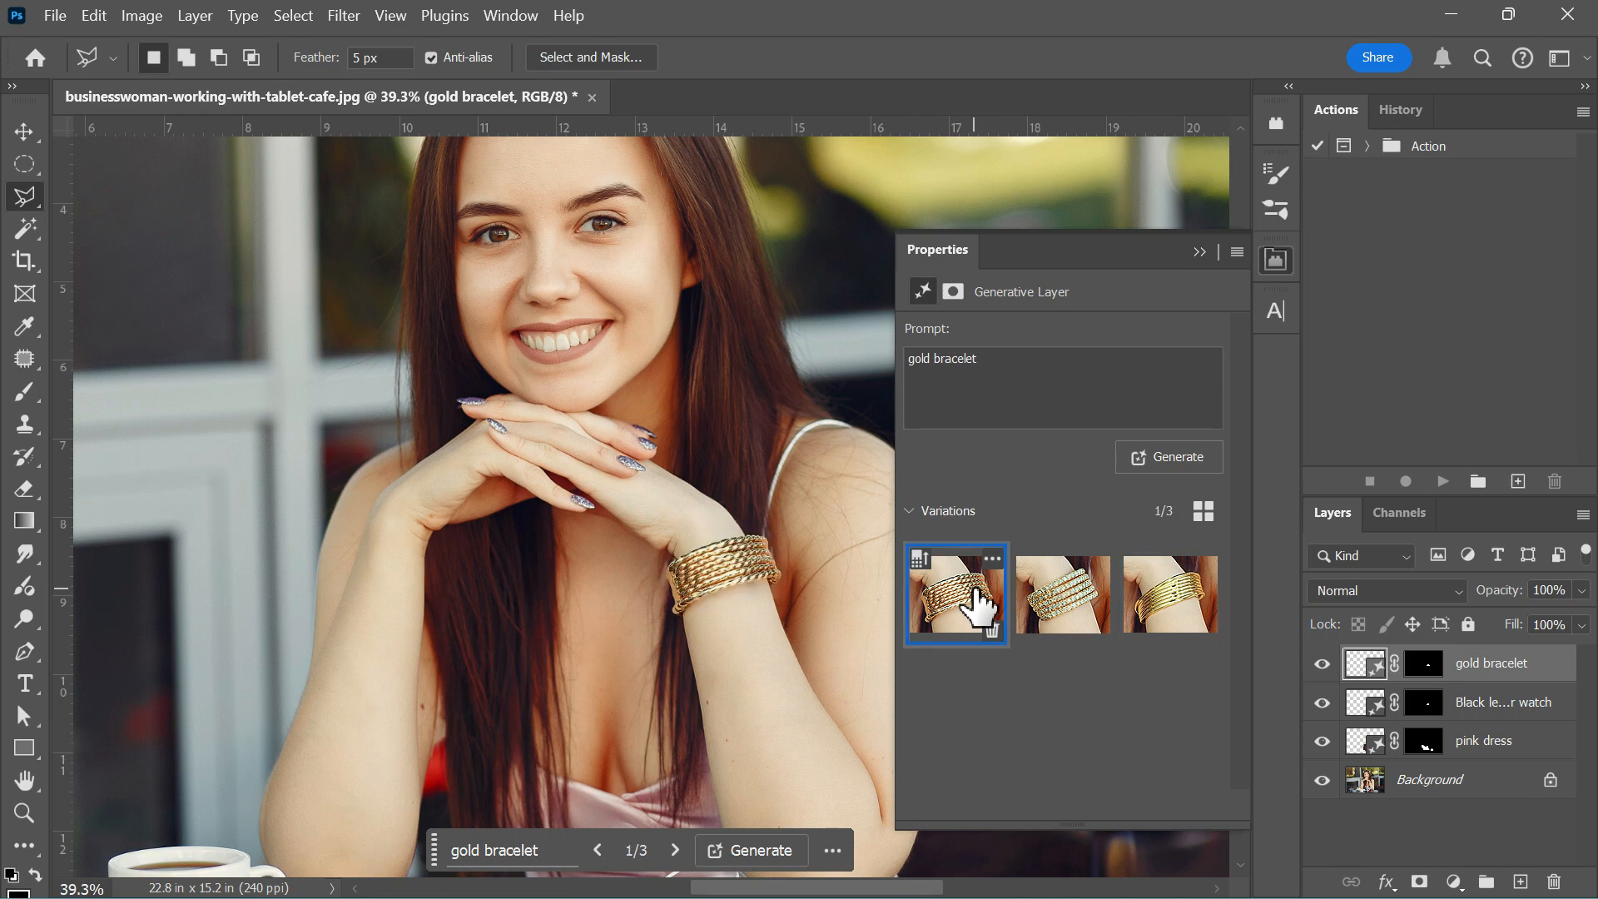
pyautogui.click(1199, 251)
# - Outline the hair on top of the woman's head with a closed arc-shaped Polygonal Lasso selection above the forehead
pyautogui.scroll(-4, 678, 556)
pyautogui.moveTo(849, 628); pyautogui.dragTo(924, 631)
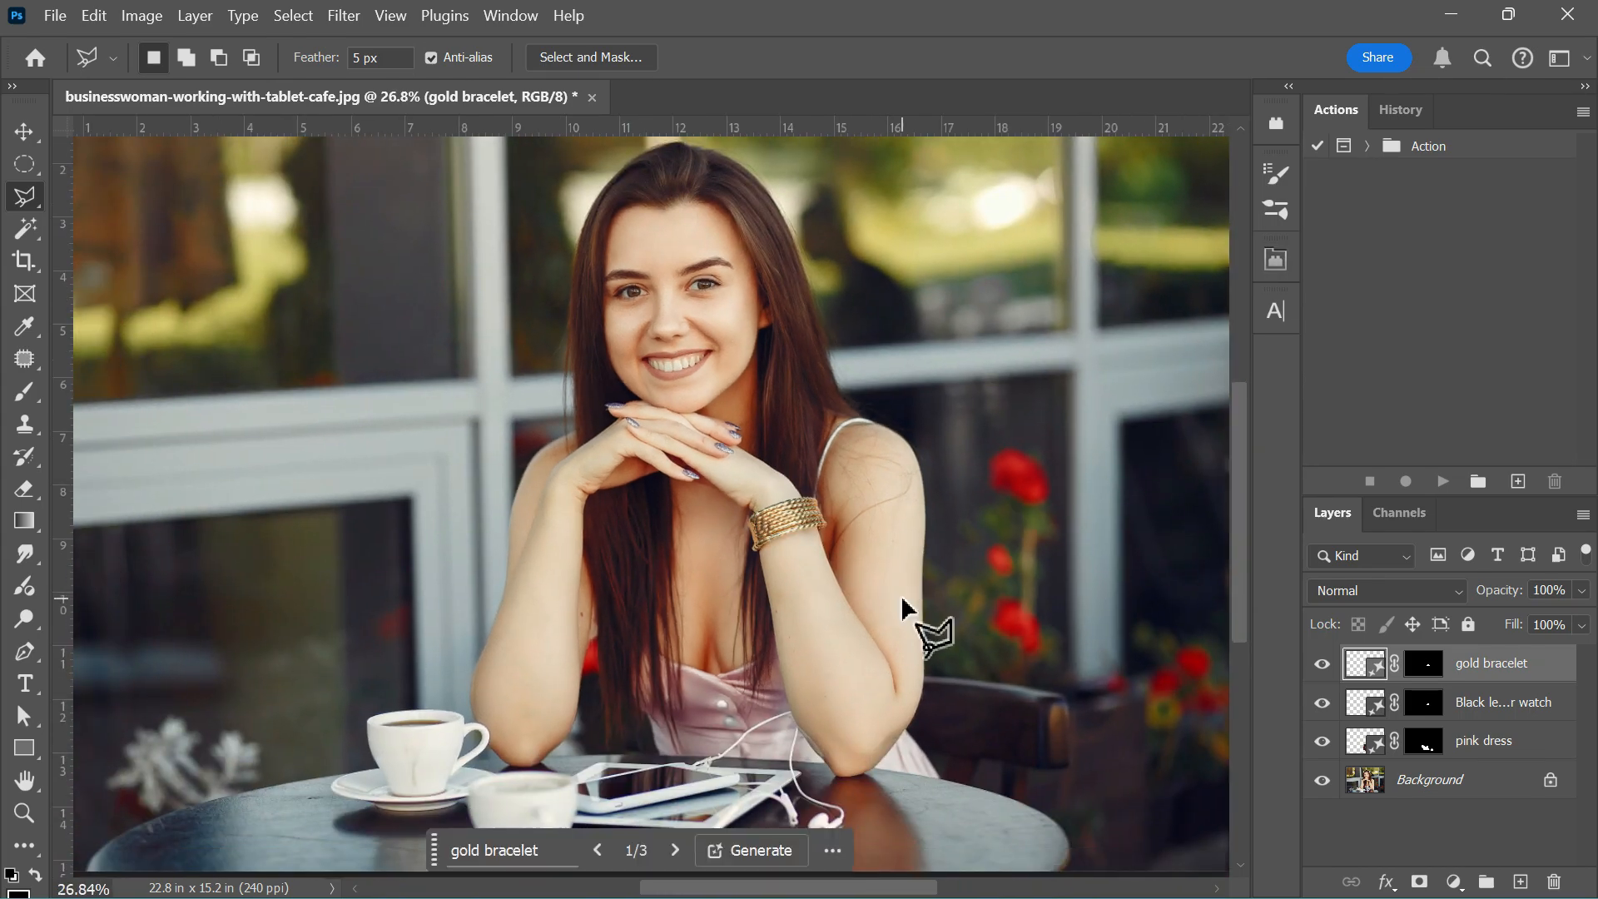
pyautogui.scroll(1, 542, 271)
pyautogui.scroll(1, 679, 348)
pyautogui.moveTo(678, 348); pyautogui.dragTo(657, 342)
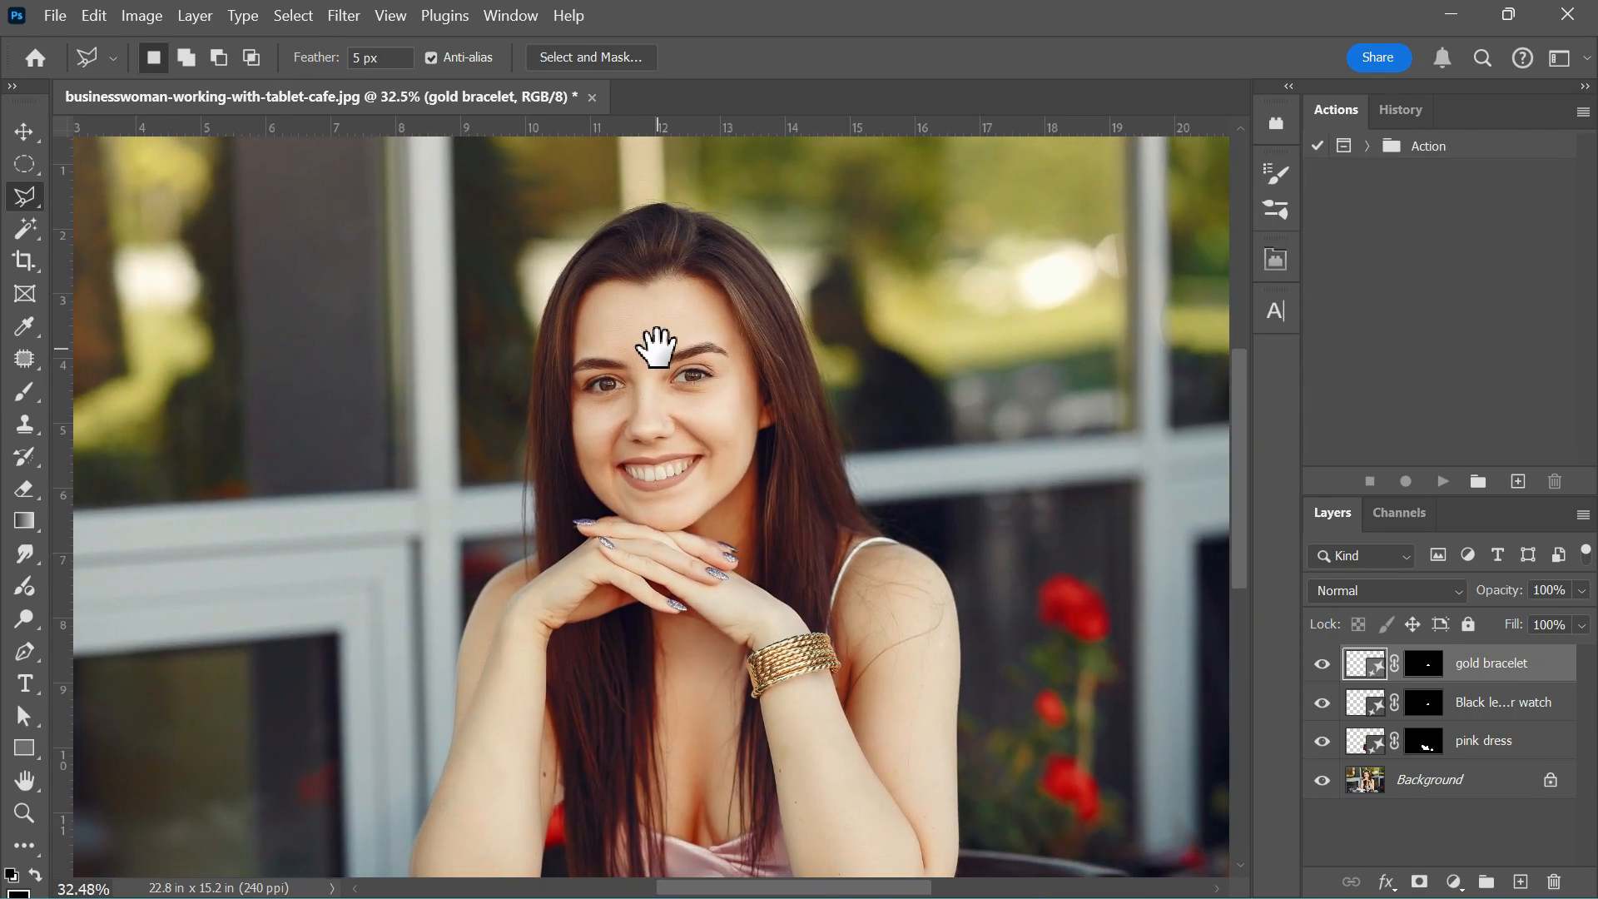
pyautogui.click(572, 332)
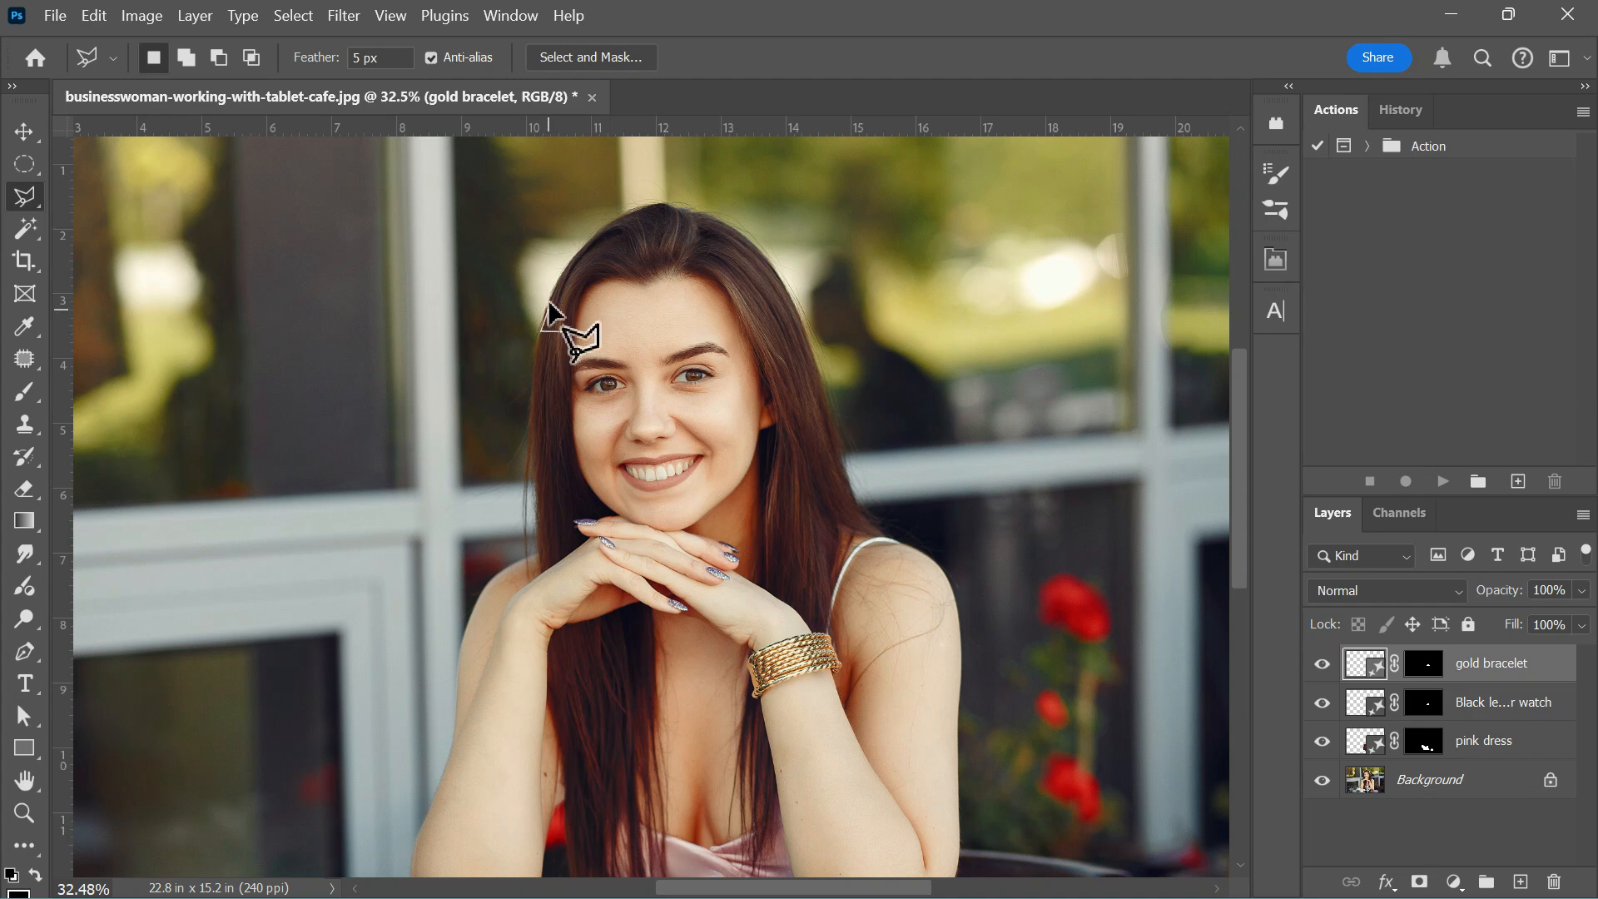
pyautogui.click(568, 236)
pyautogui.click(596, 207)
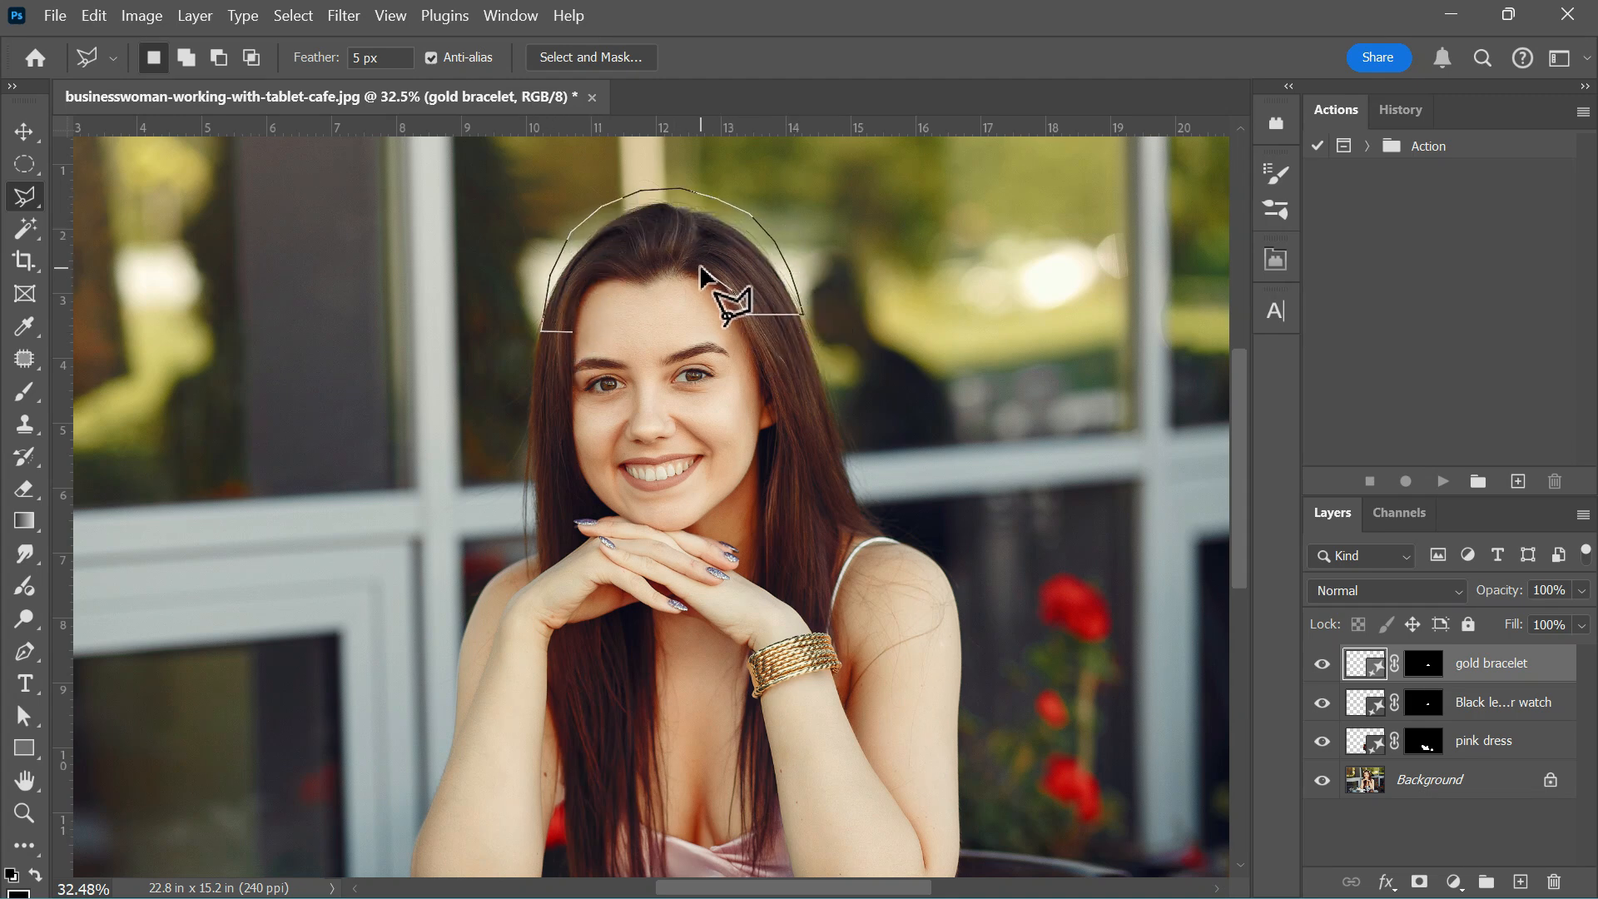
pyautogui.click(574, 332)
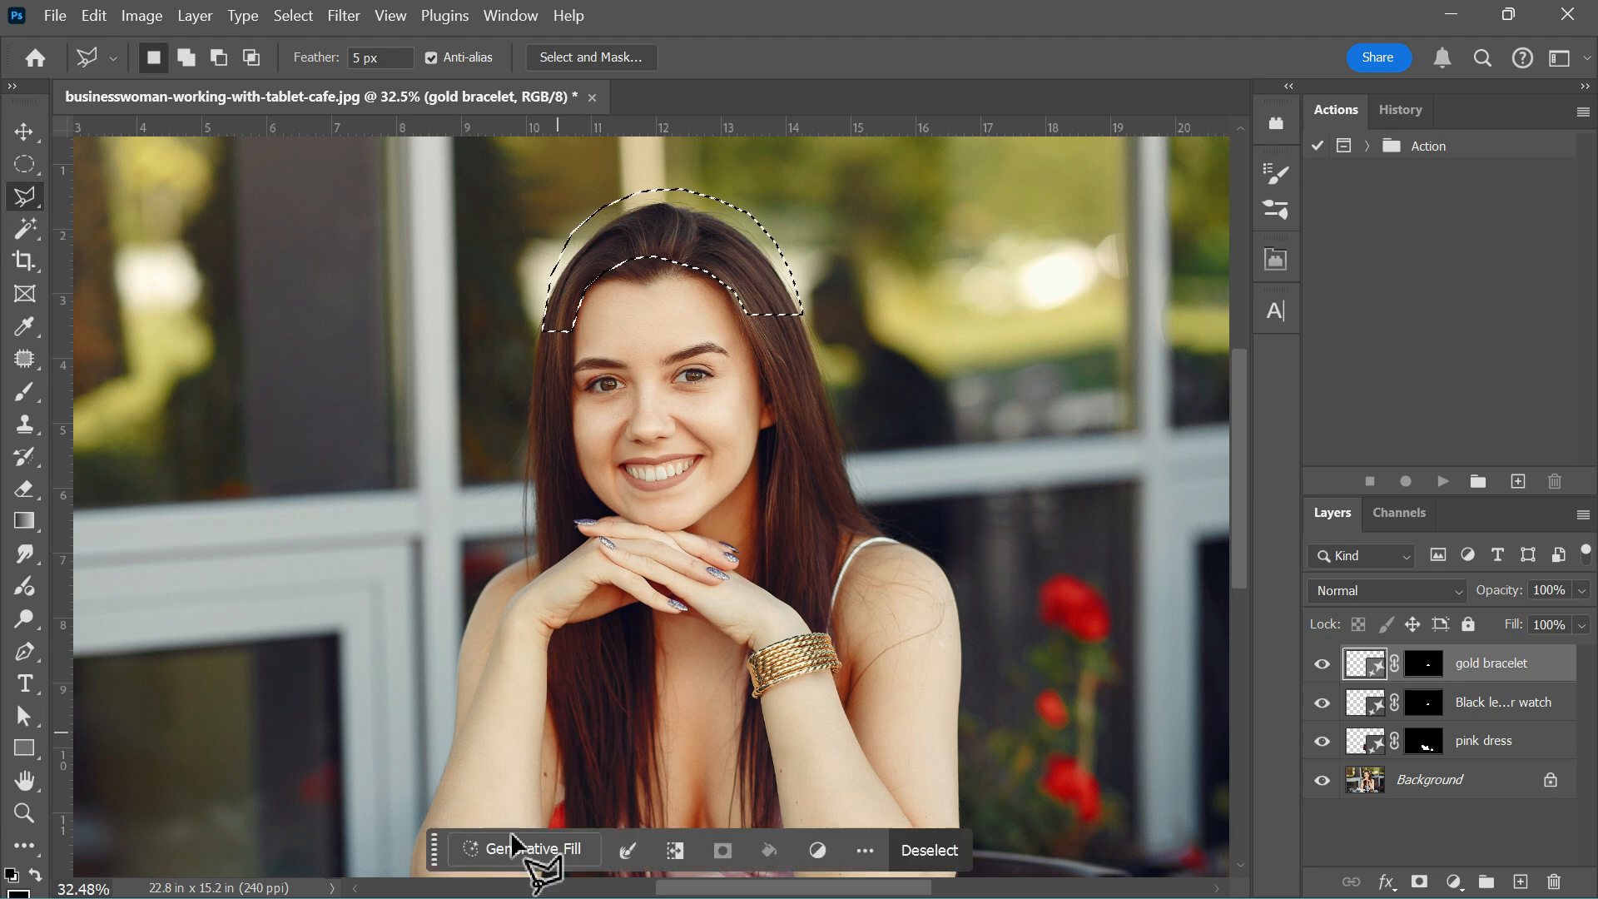
# - Run Generative Fill on the selected hair area with the prompt "sunglass"
pyautogui.click(524, 851)
pyautogui.write('sun')
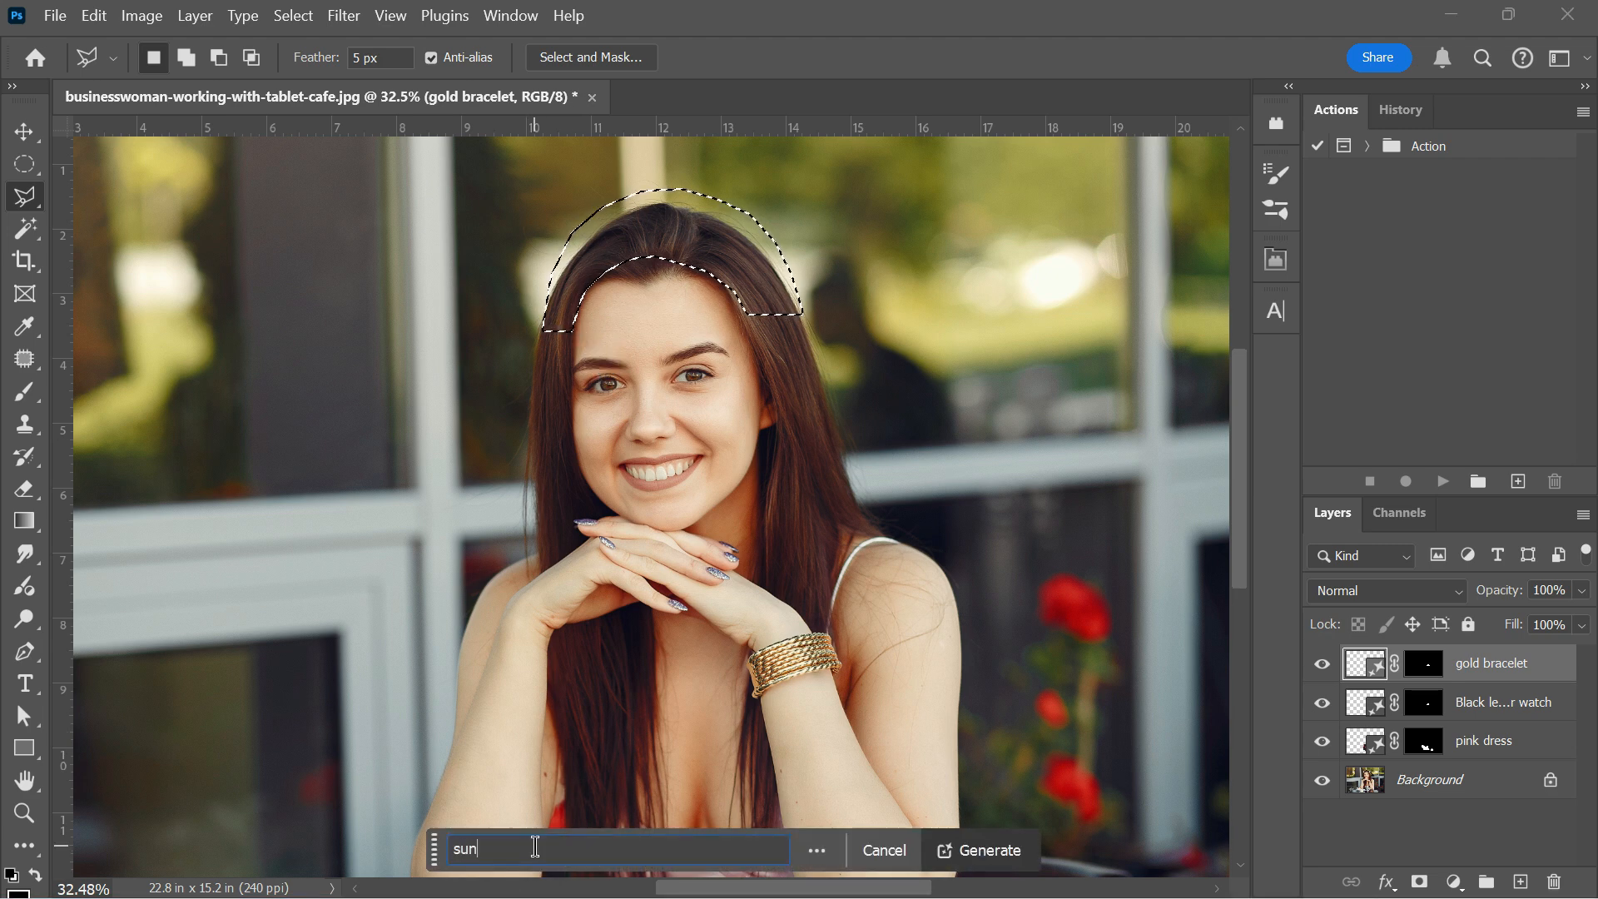
pyautogui.write('glass')
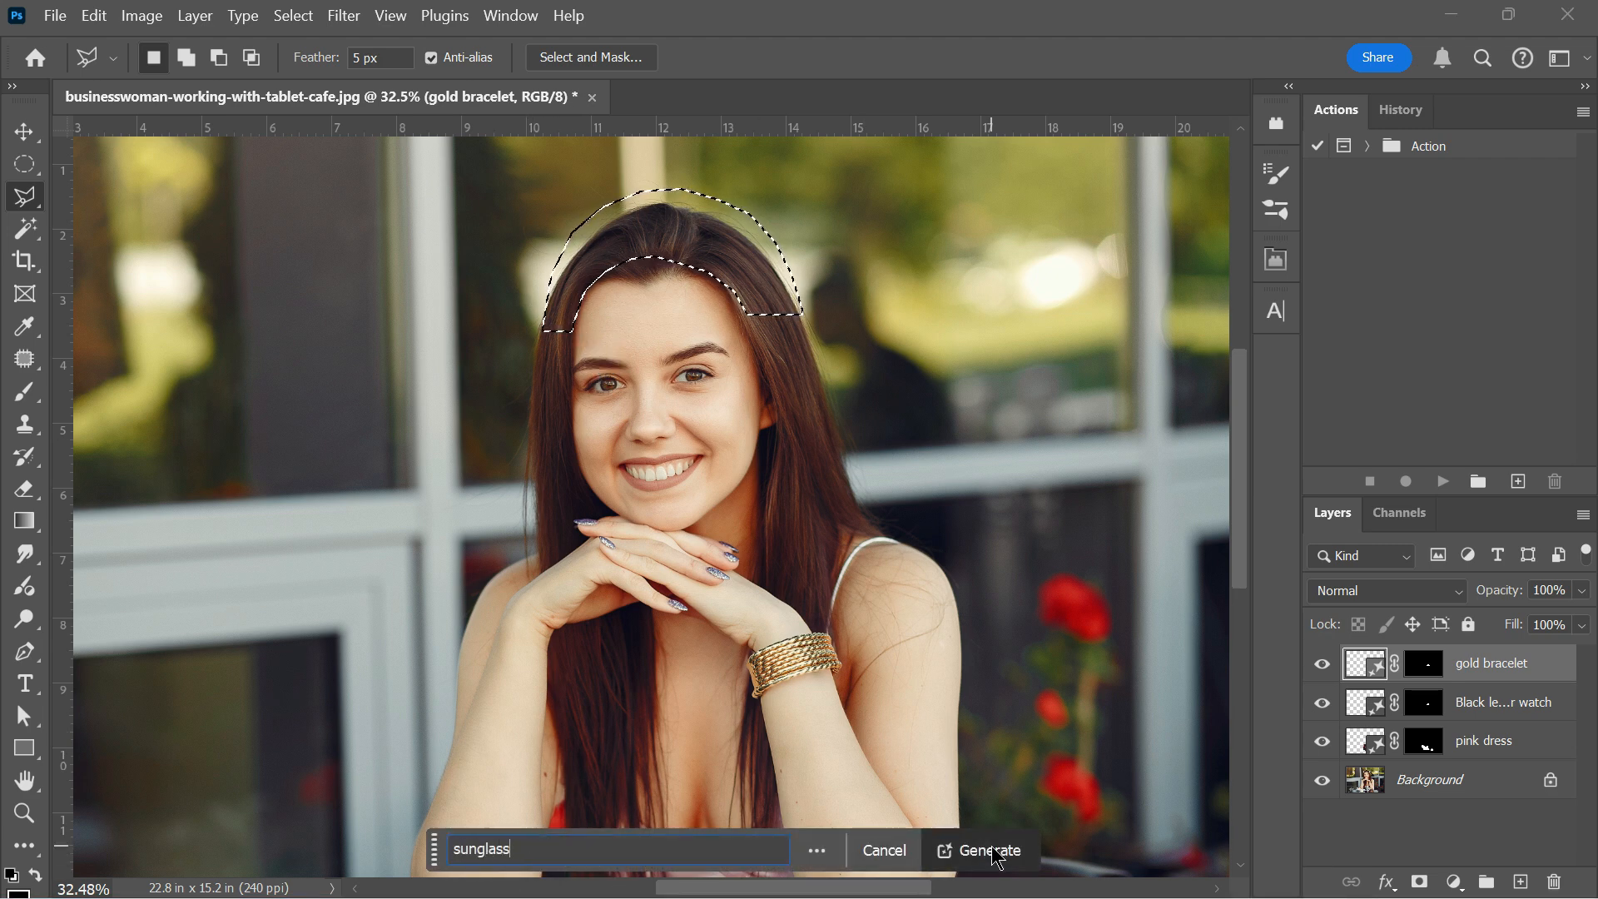
pyautogui.click(980, 850)
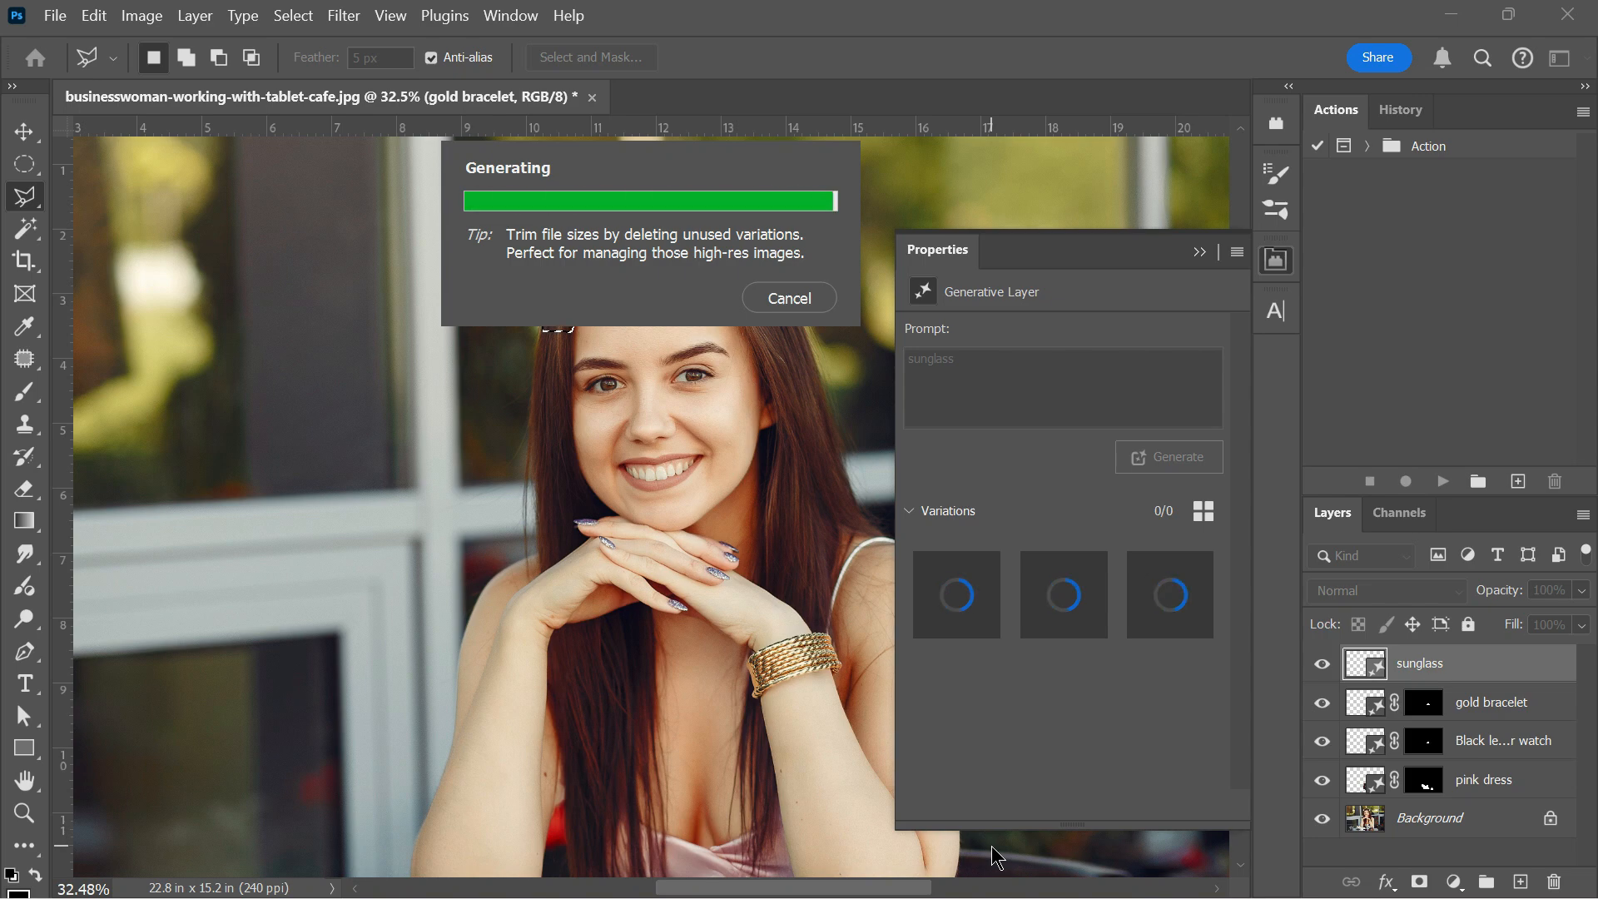
# - Compare the second and third sunglass variations and apply the second one
pyautogui.click(1061, 599)
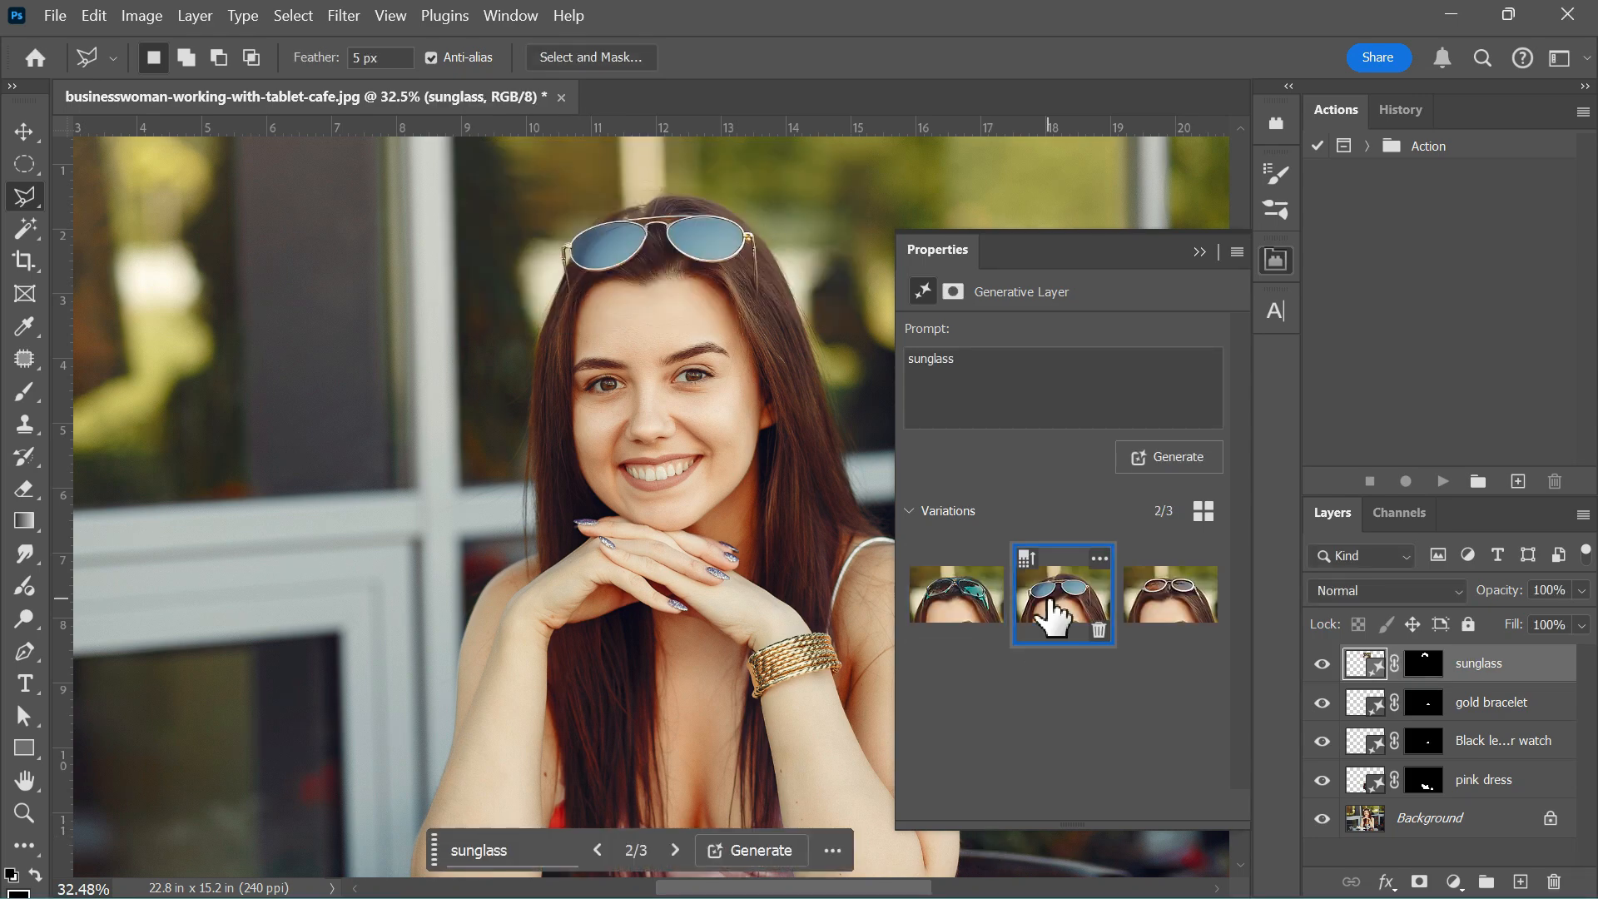
pyautogui.click(1175, 603)
pyautogui.click(1057, 599)
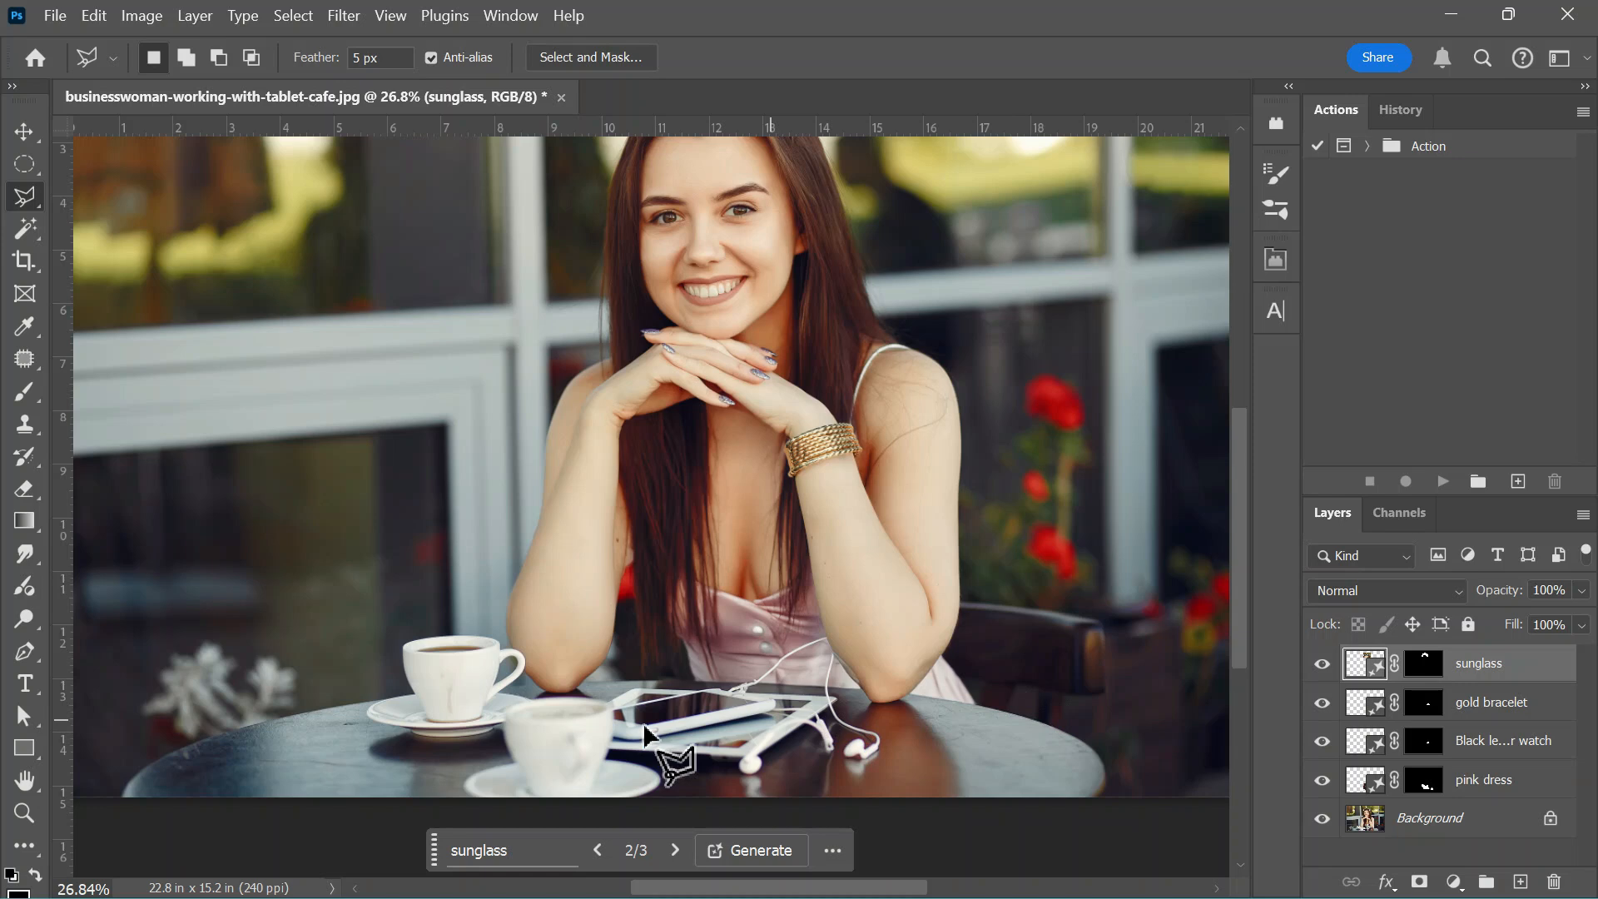
# - Draw a Polygonal Lasso selection around the coffee cups, tablet and earphones on the table
pyautogui.click(350, 704)
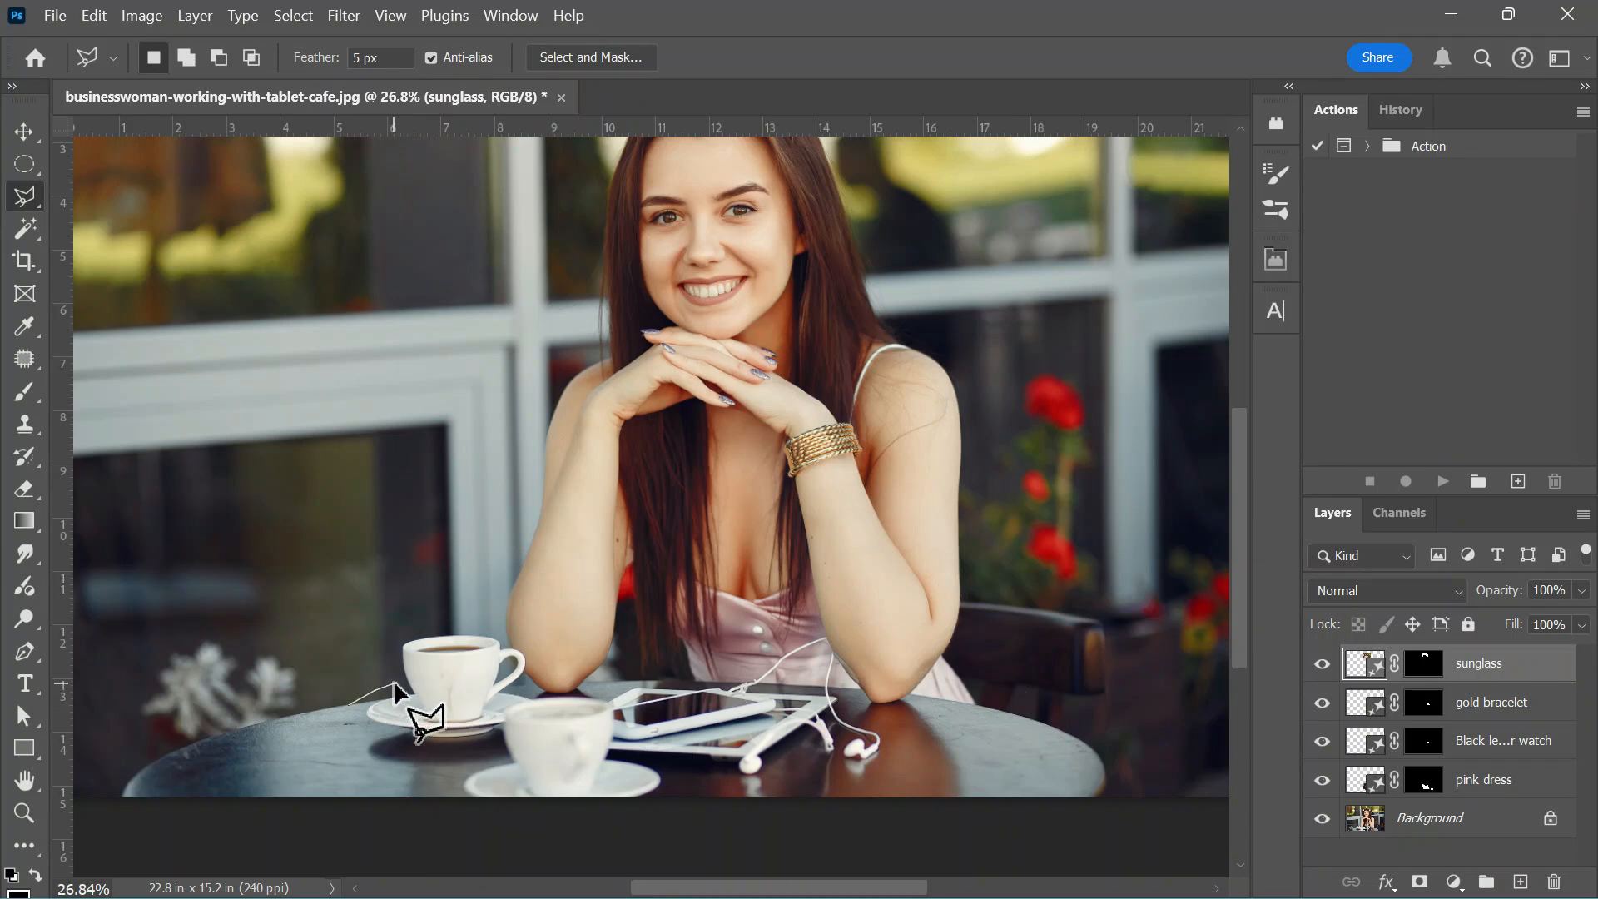
pyautogui.click(738, 683)
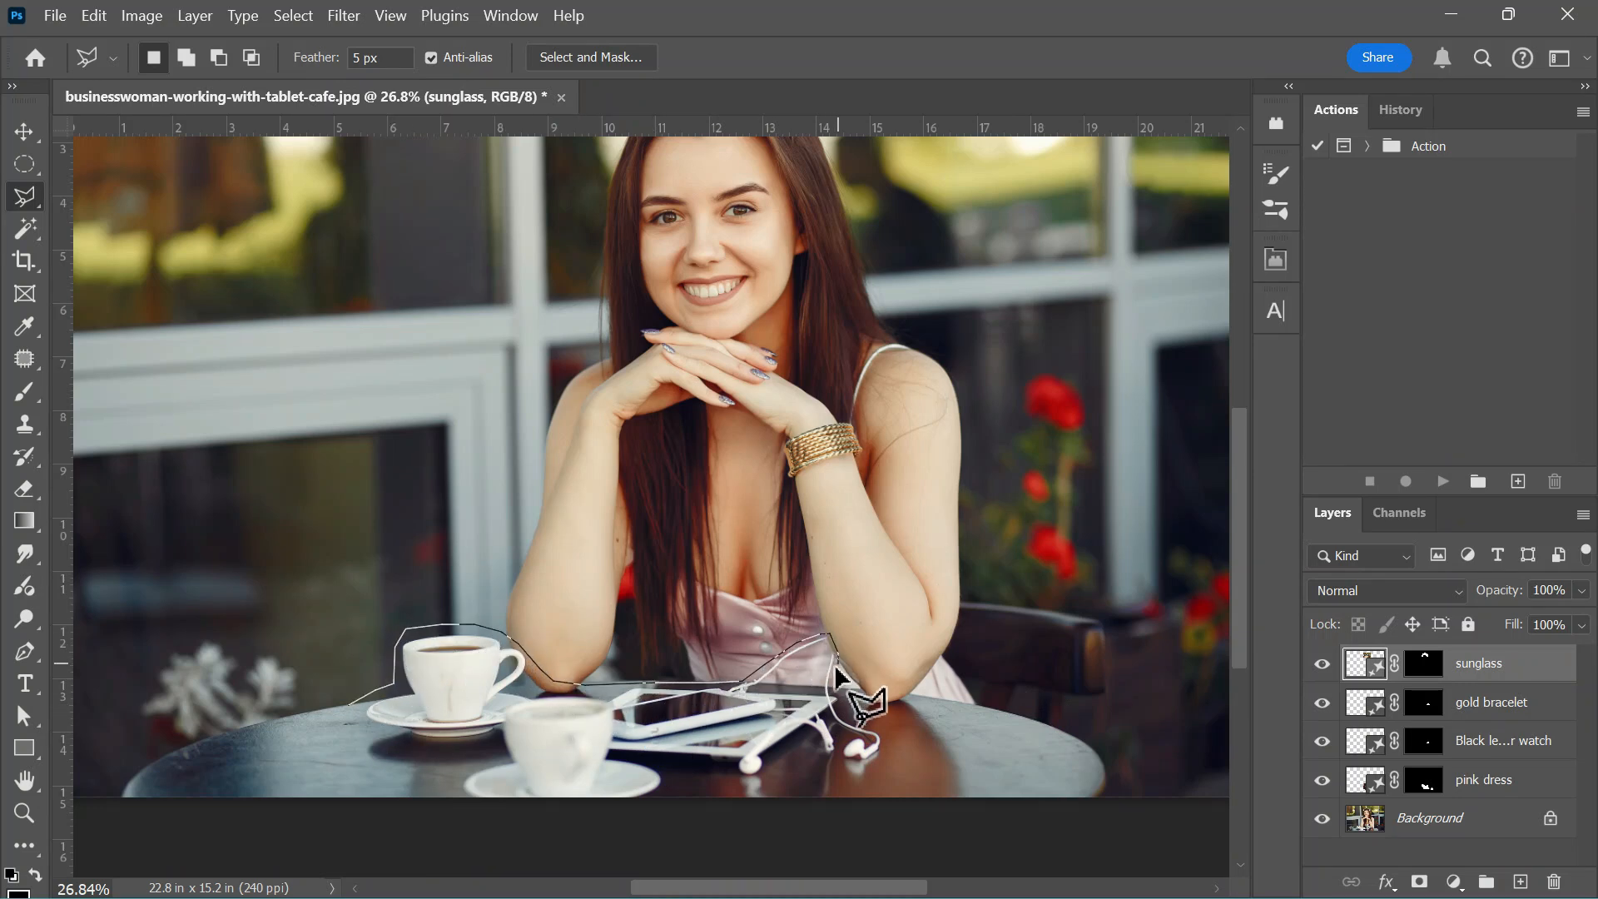
pyautogui.click(749, 801)
pyautogui.click(666, 812)
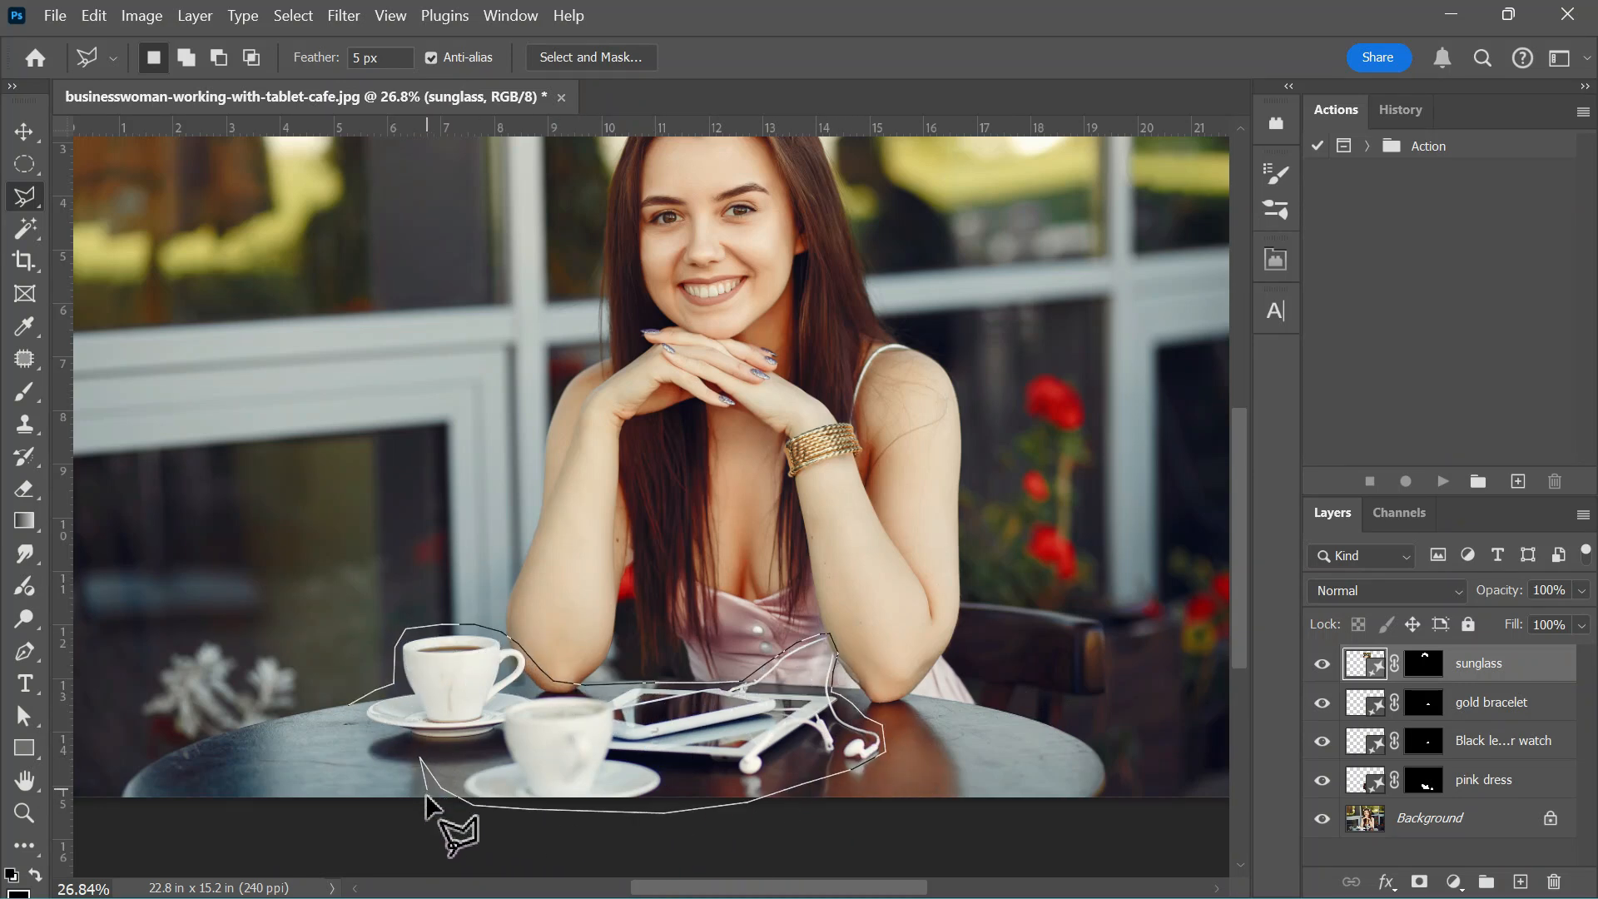
pyautogui.doubleClick(365, 750)
# - Remove the selected table items using Generative Fill with an empty prompt, applying the second variation and collapsing the properties
pyautogui.click(496, 841)
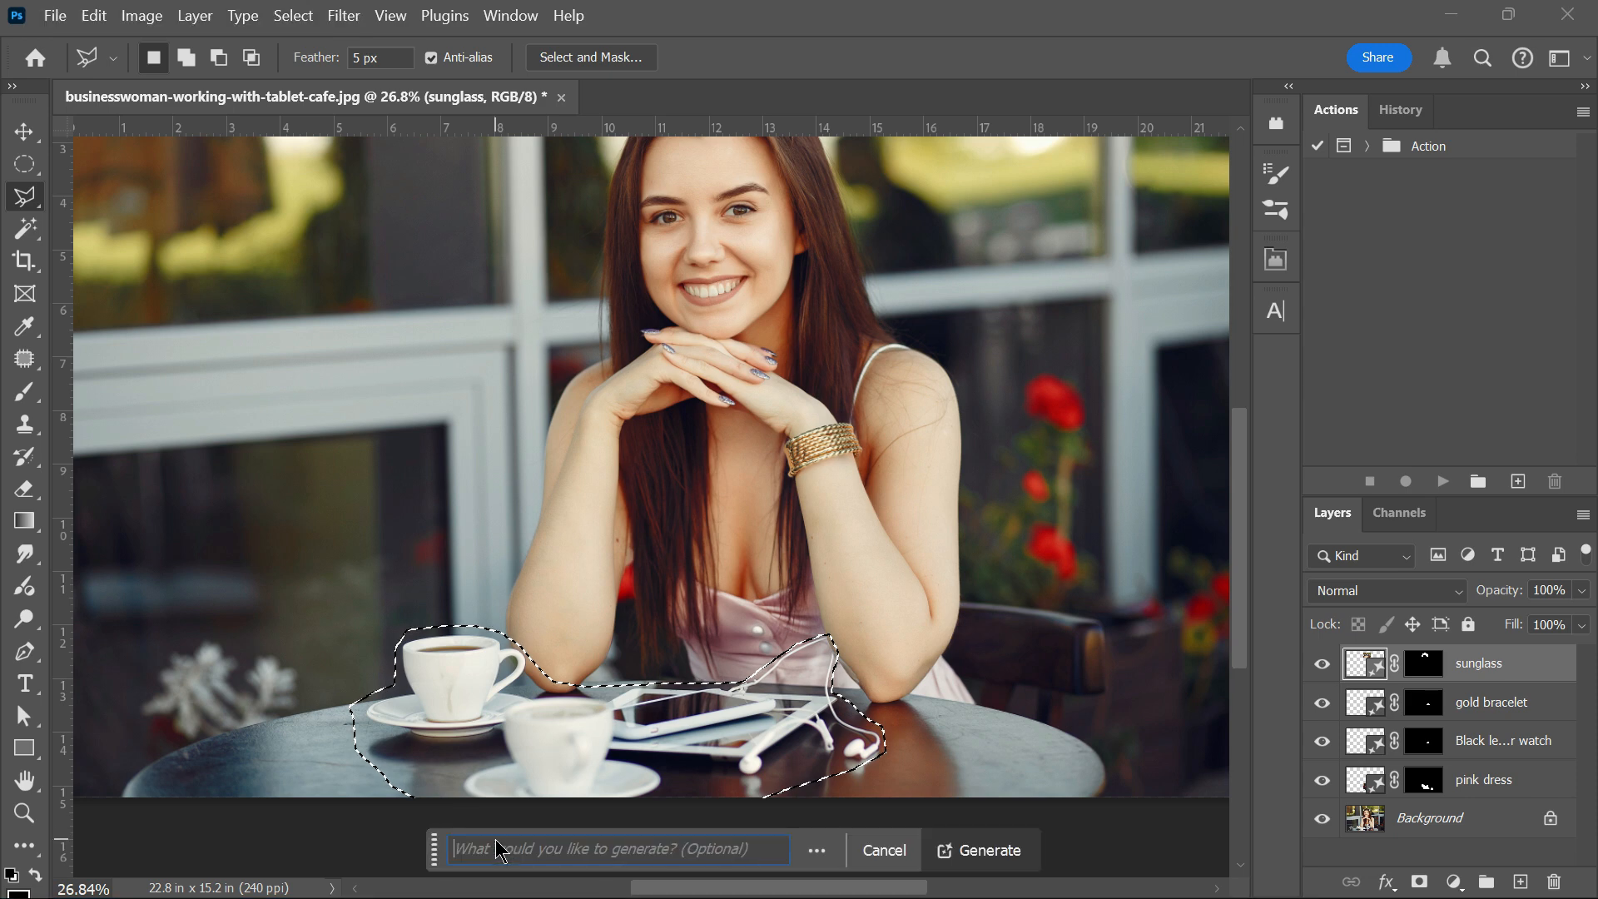
pyautogui.click(990, 850)
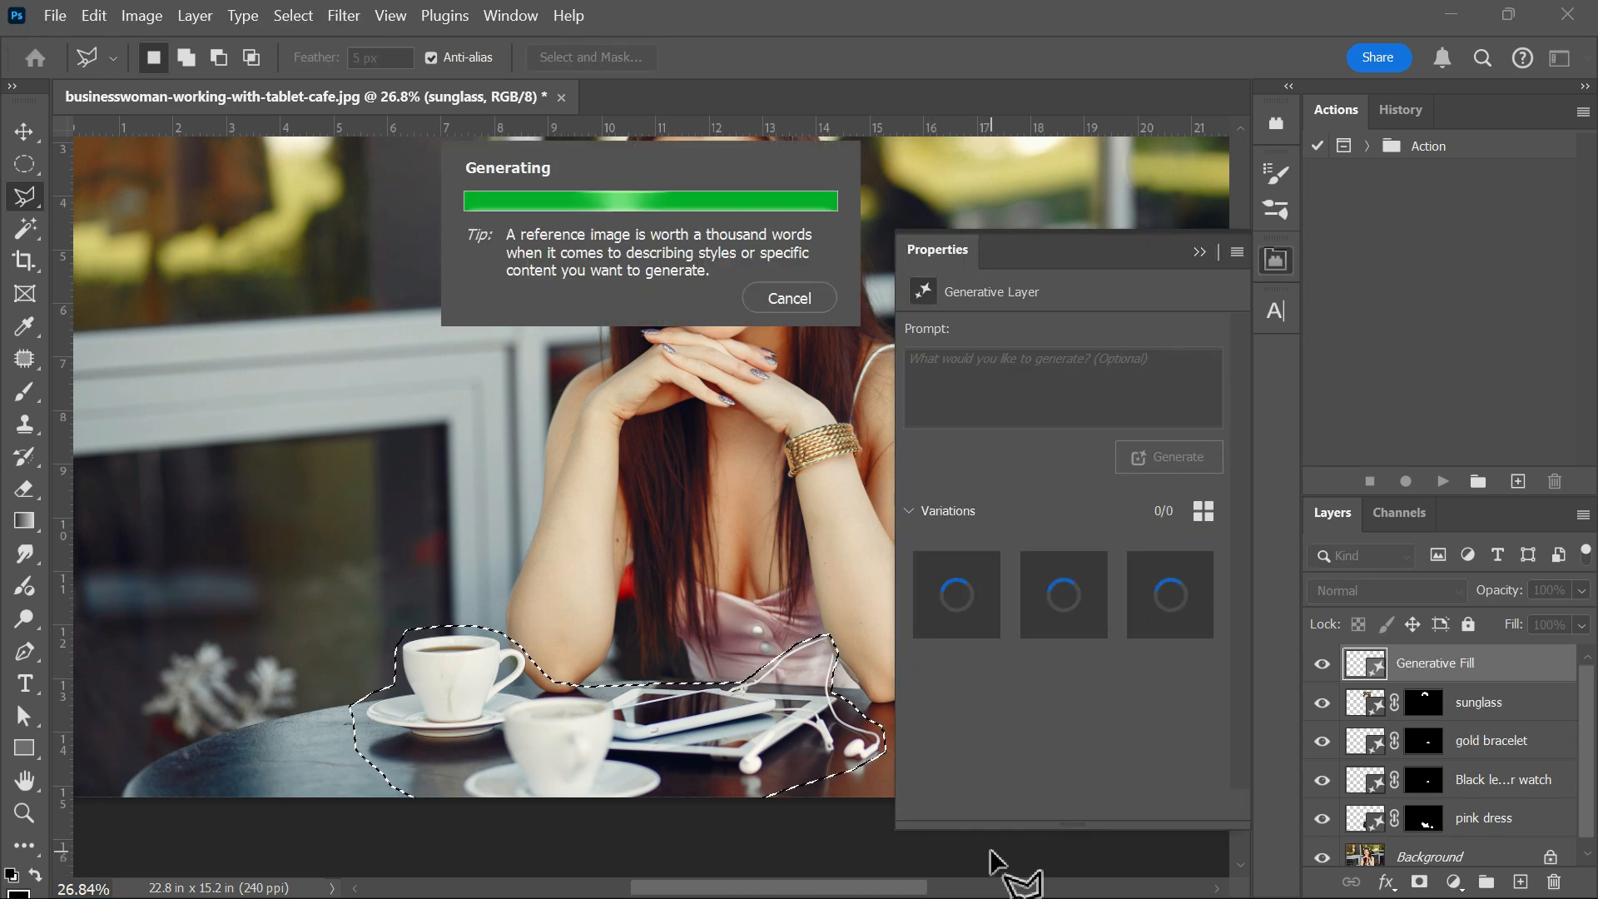
pyautogui.click(1050, 612)
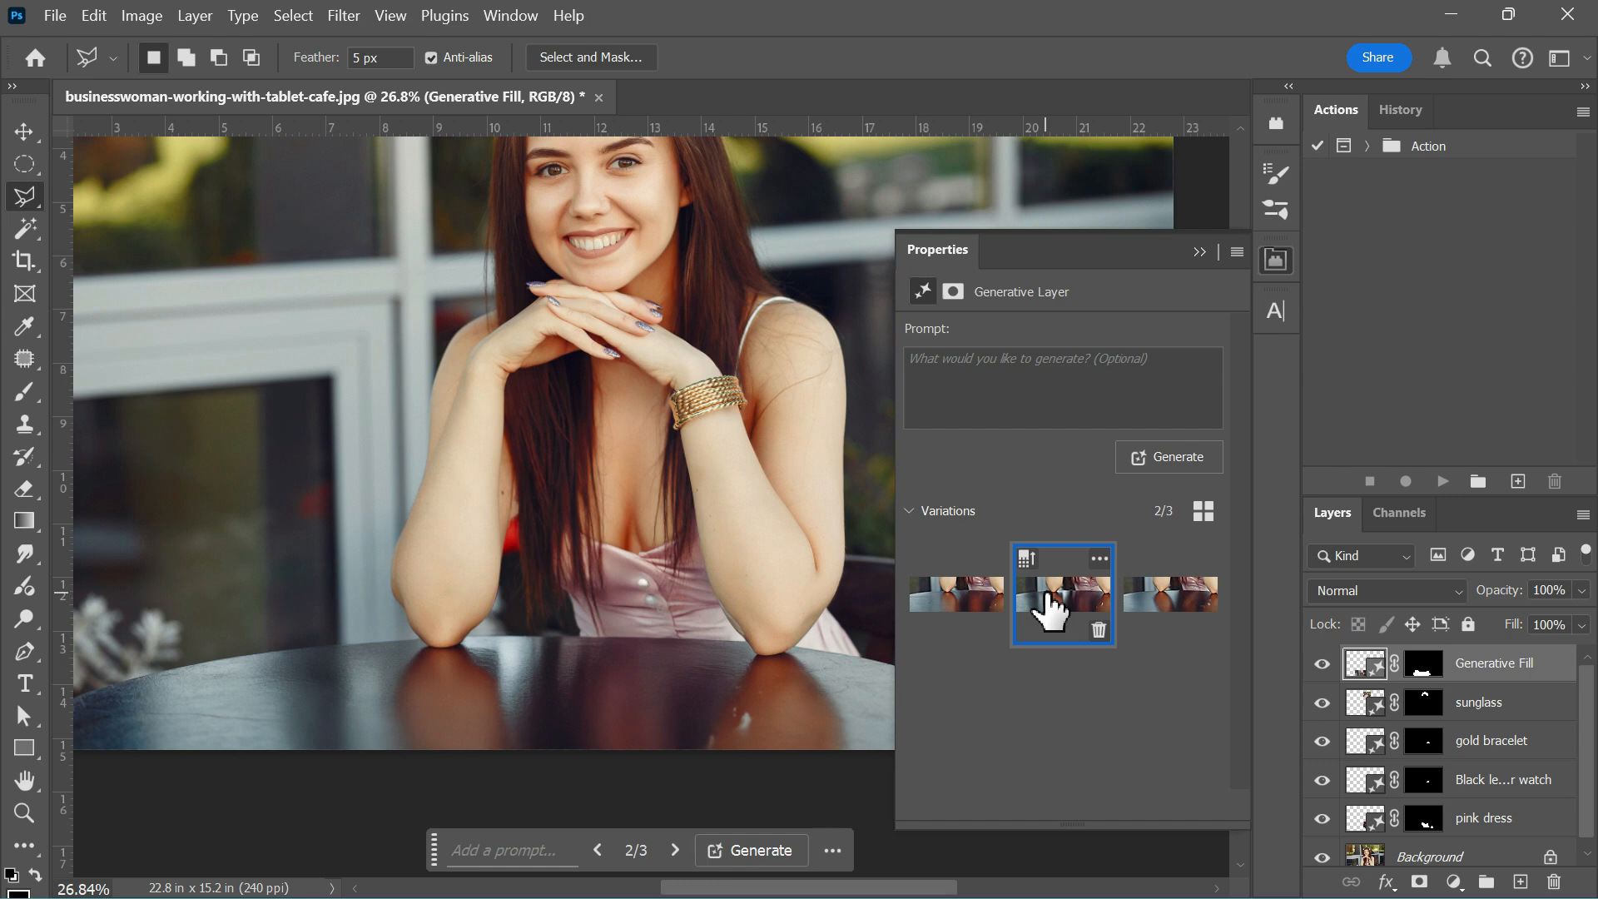
pyautogui.click(1198, 252)
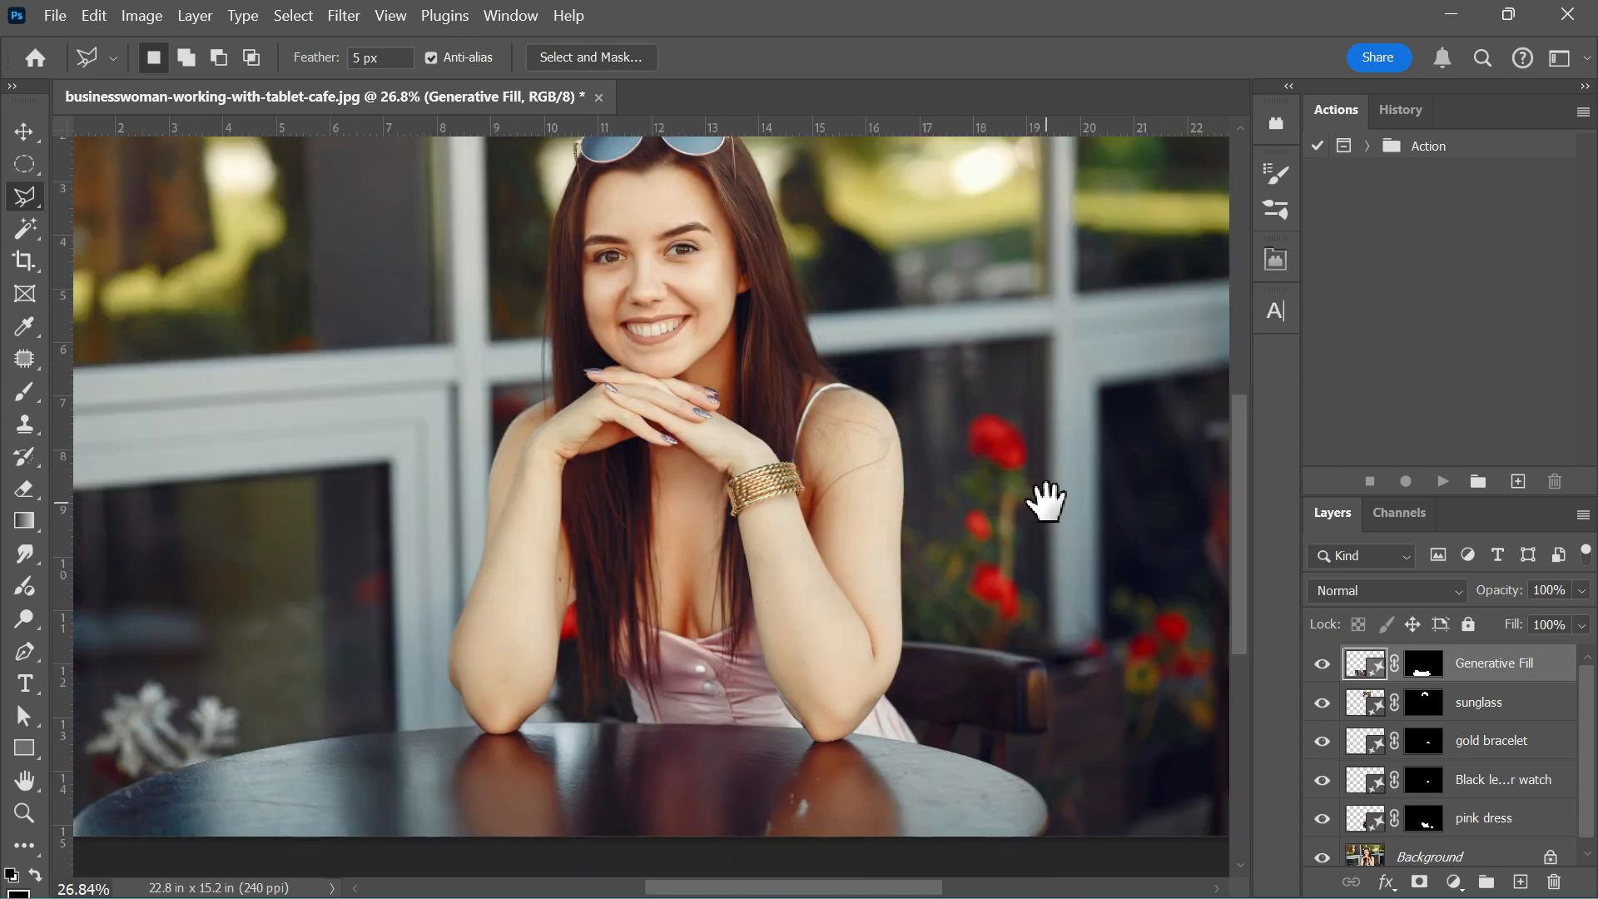
# - Select a large oval area beside the woman's elbow above the table and run Generative Fill with the prompt "flower bouquet"
pyautogui.moveTo(1045, 496); pyautogui.dragTo(1056, 464)
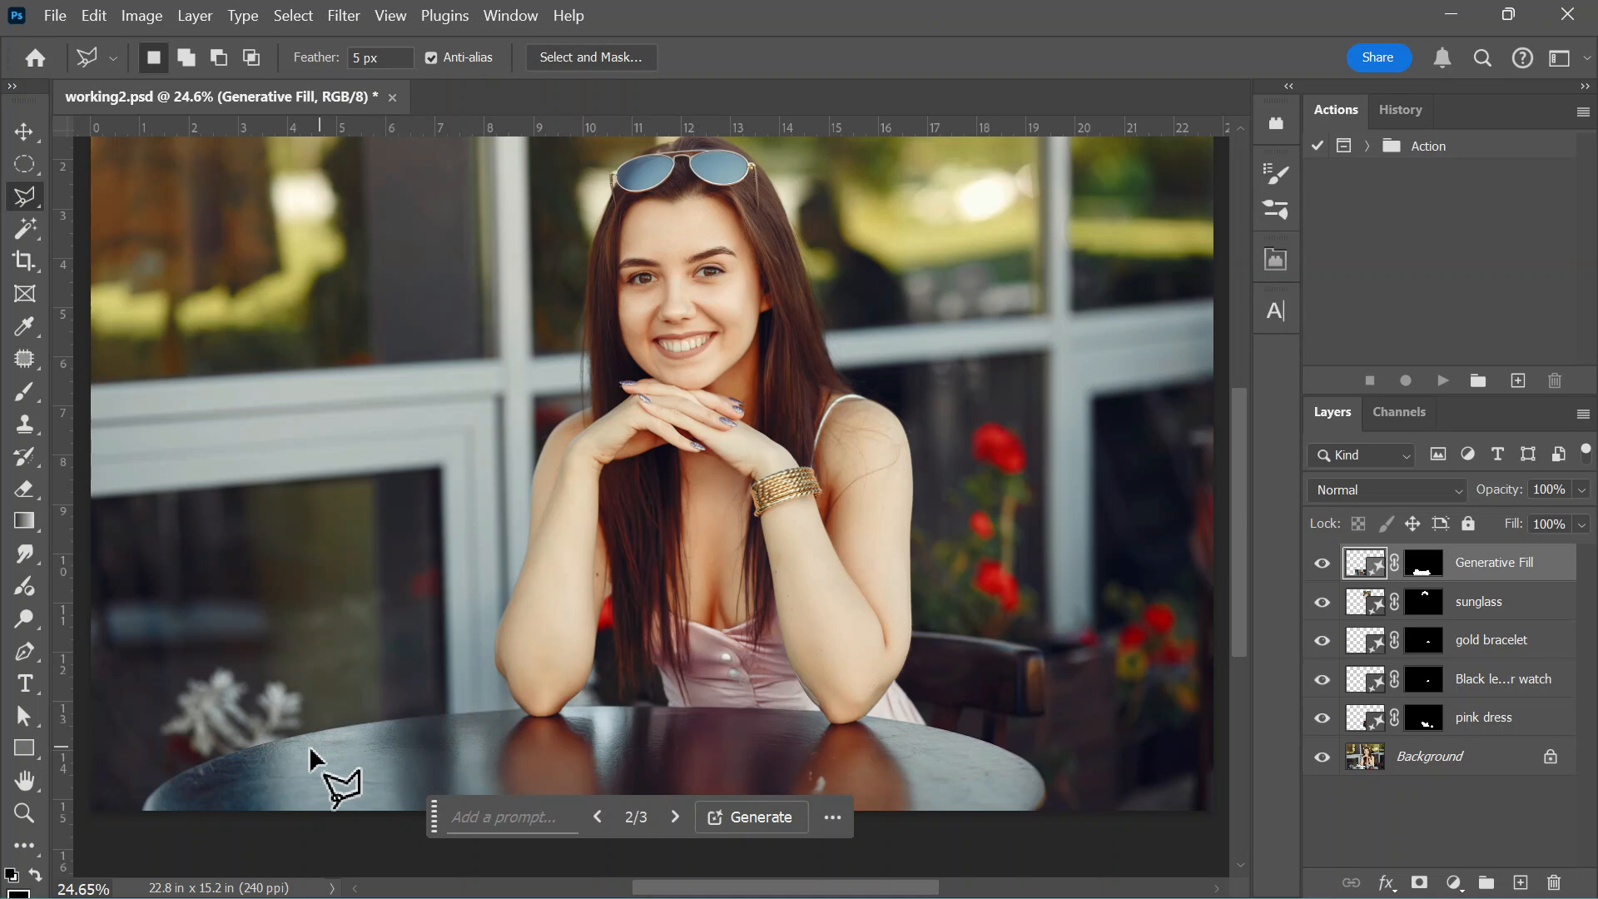
pyautogui.moveTo(306, 757)
pyautogui.mouseDown()
pyautogui.moveTo(254, 664)
pyautogui.moveTo(262, 583)
pyautogui.moveTo(298, 534)
pyautogui.moveTo(367, 493)
pyautogui.moveTo(407, 489)
pyautogui.moveTo(469, 519)
pyautogui.moveTo(510, 575)
pyautogui.moveTo(511, 727)
pyautogui.moveTo(412, 791)
pyautogui.moveTo(326, 789)
pyautogui.mouseUp()
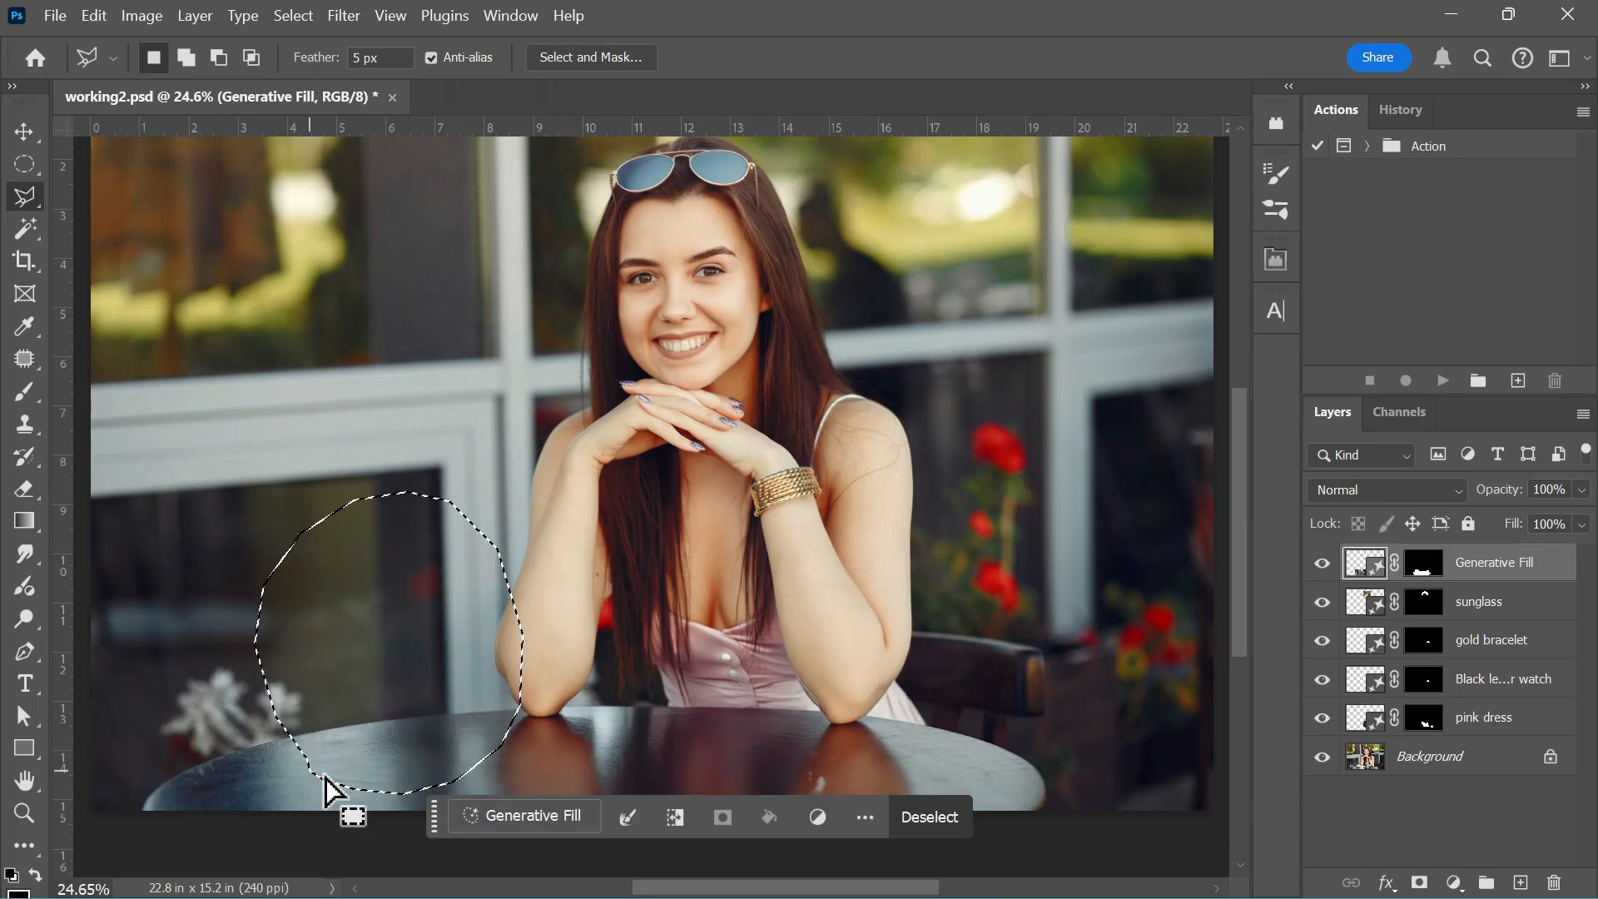
pyautogui.click(504, 816)
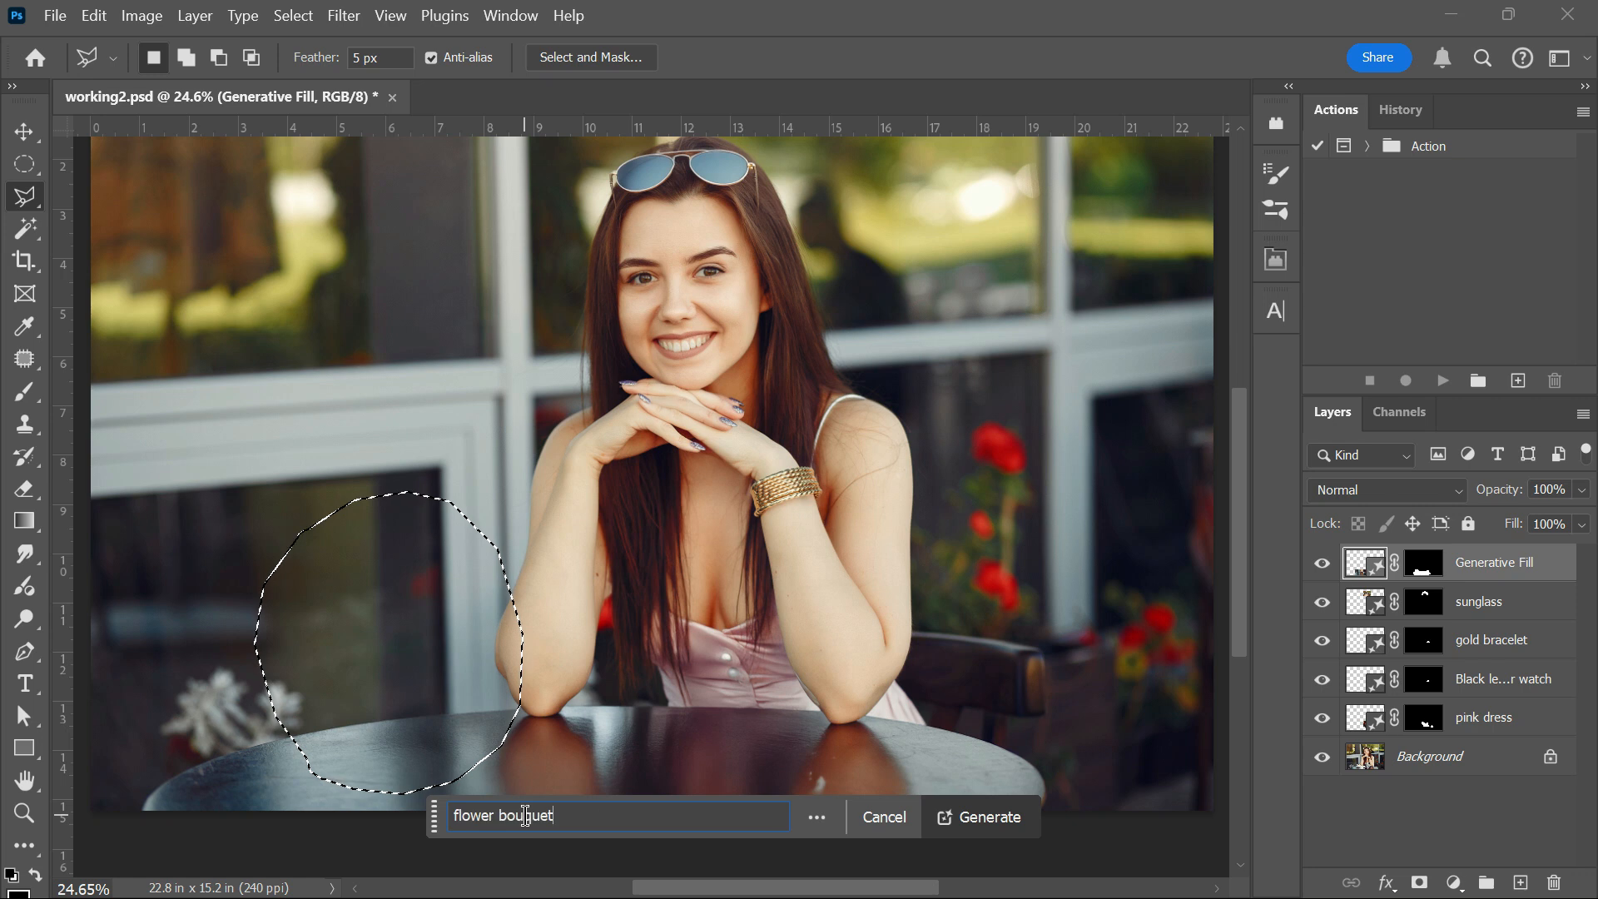
pyautogui.click(965, 828)
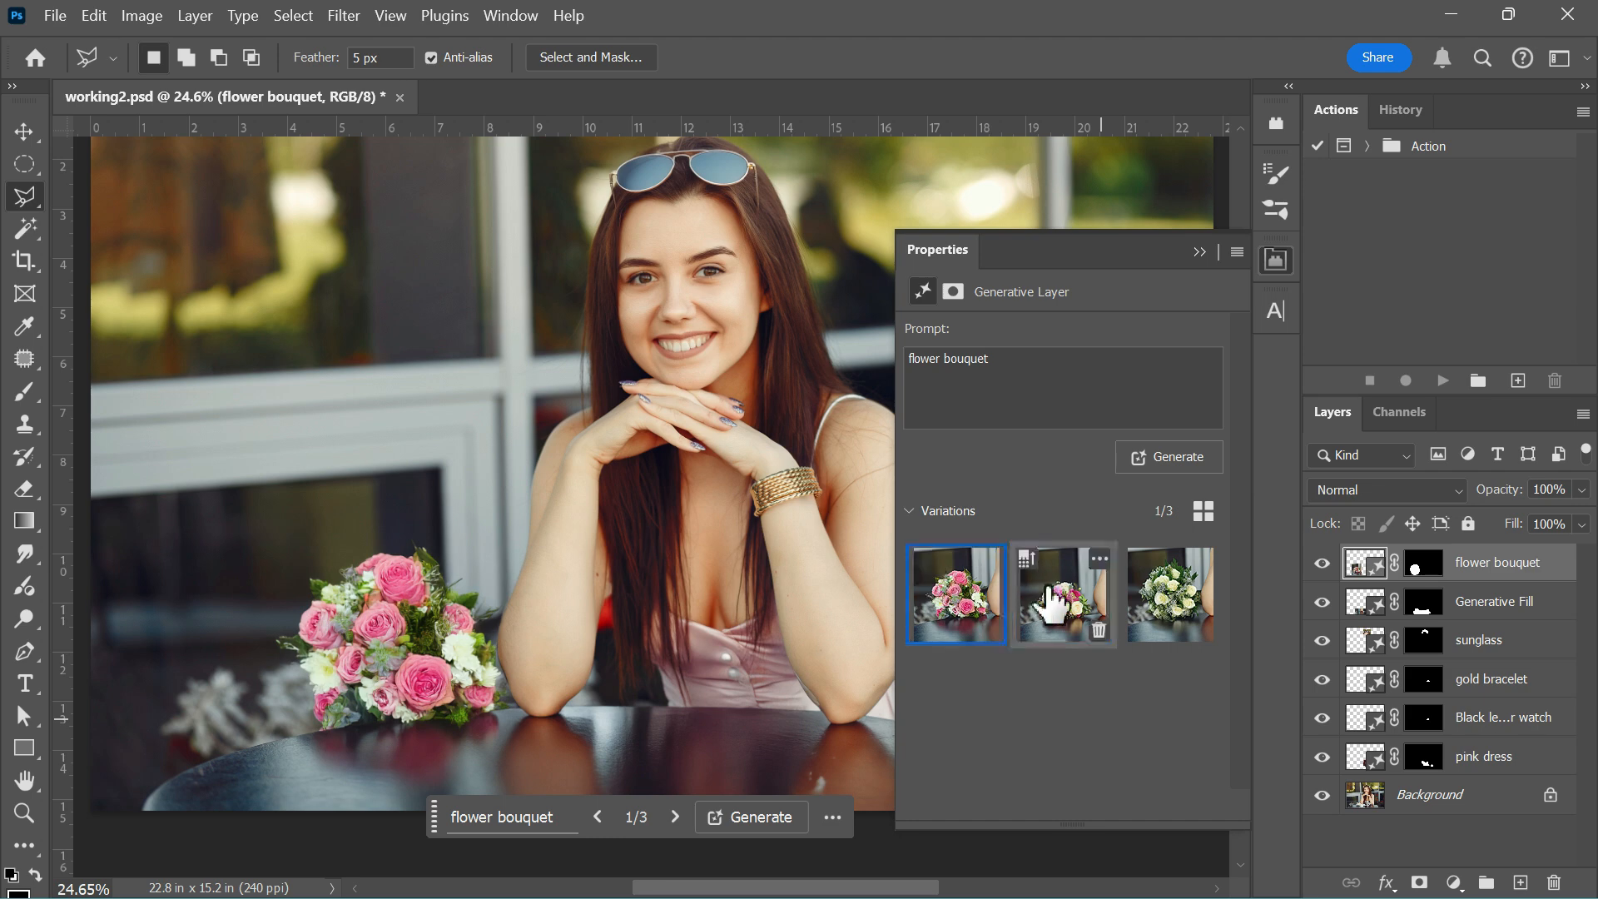
# - Preview the third flower bouquet variation, return to the first one and collapse the generative layer's properties
pyautogui.click(1173, 598)
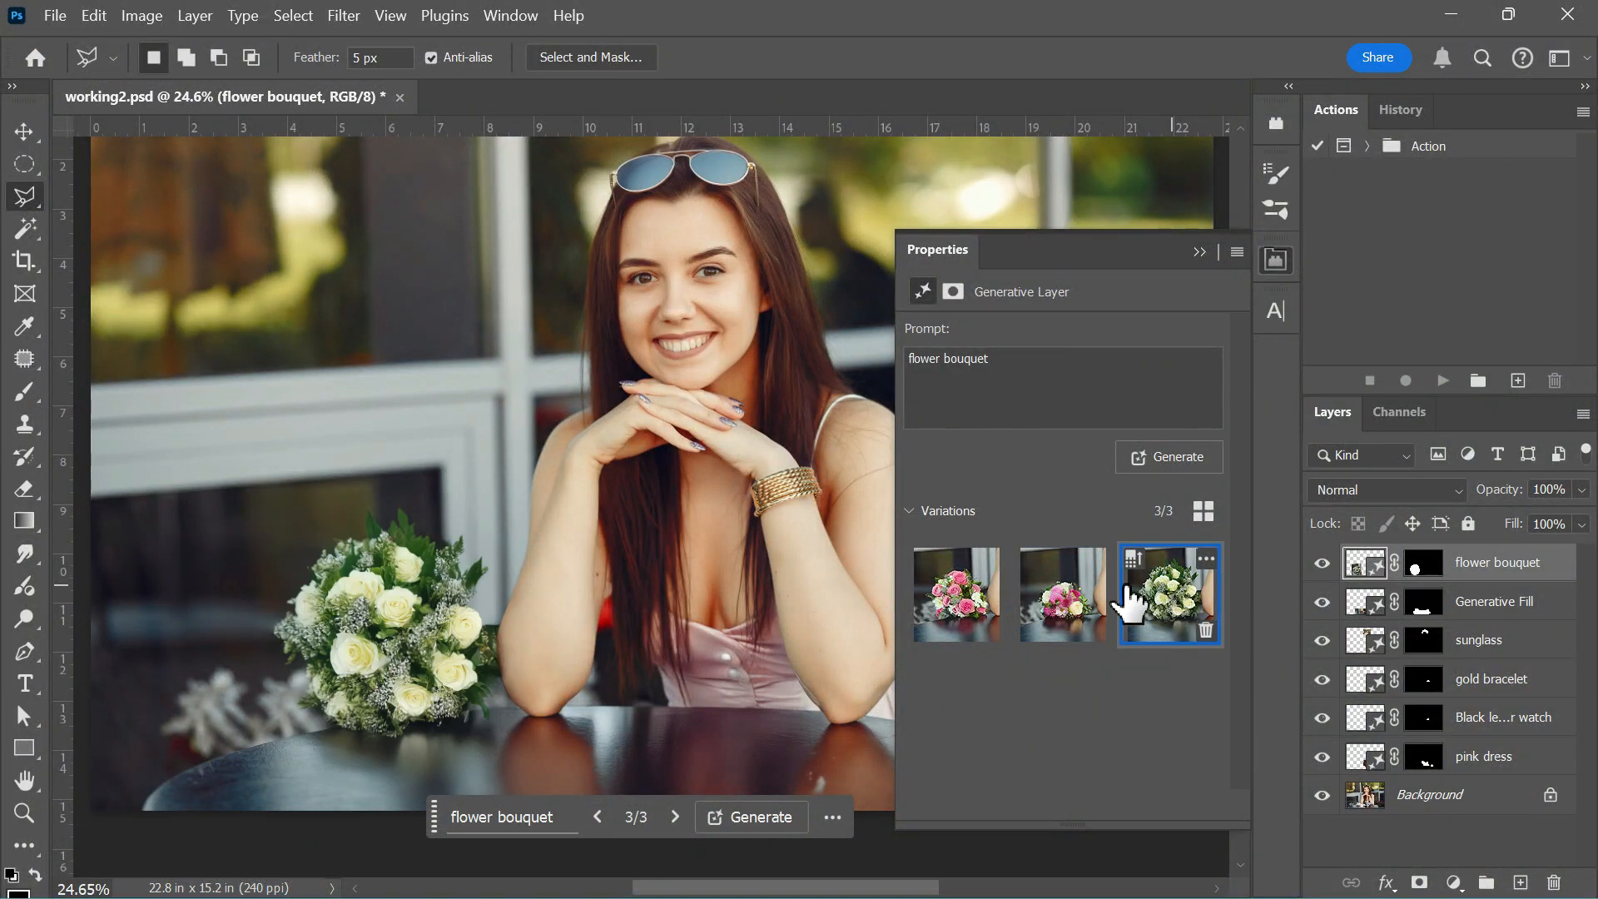
pyautogui.click(989, 589)
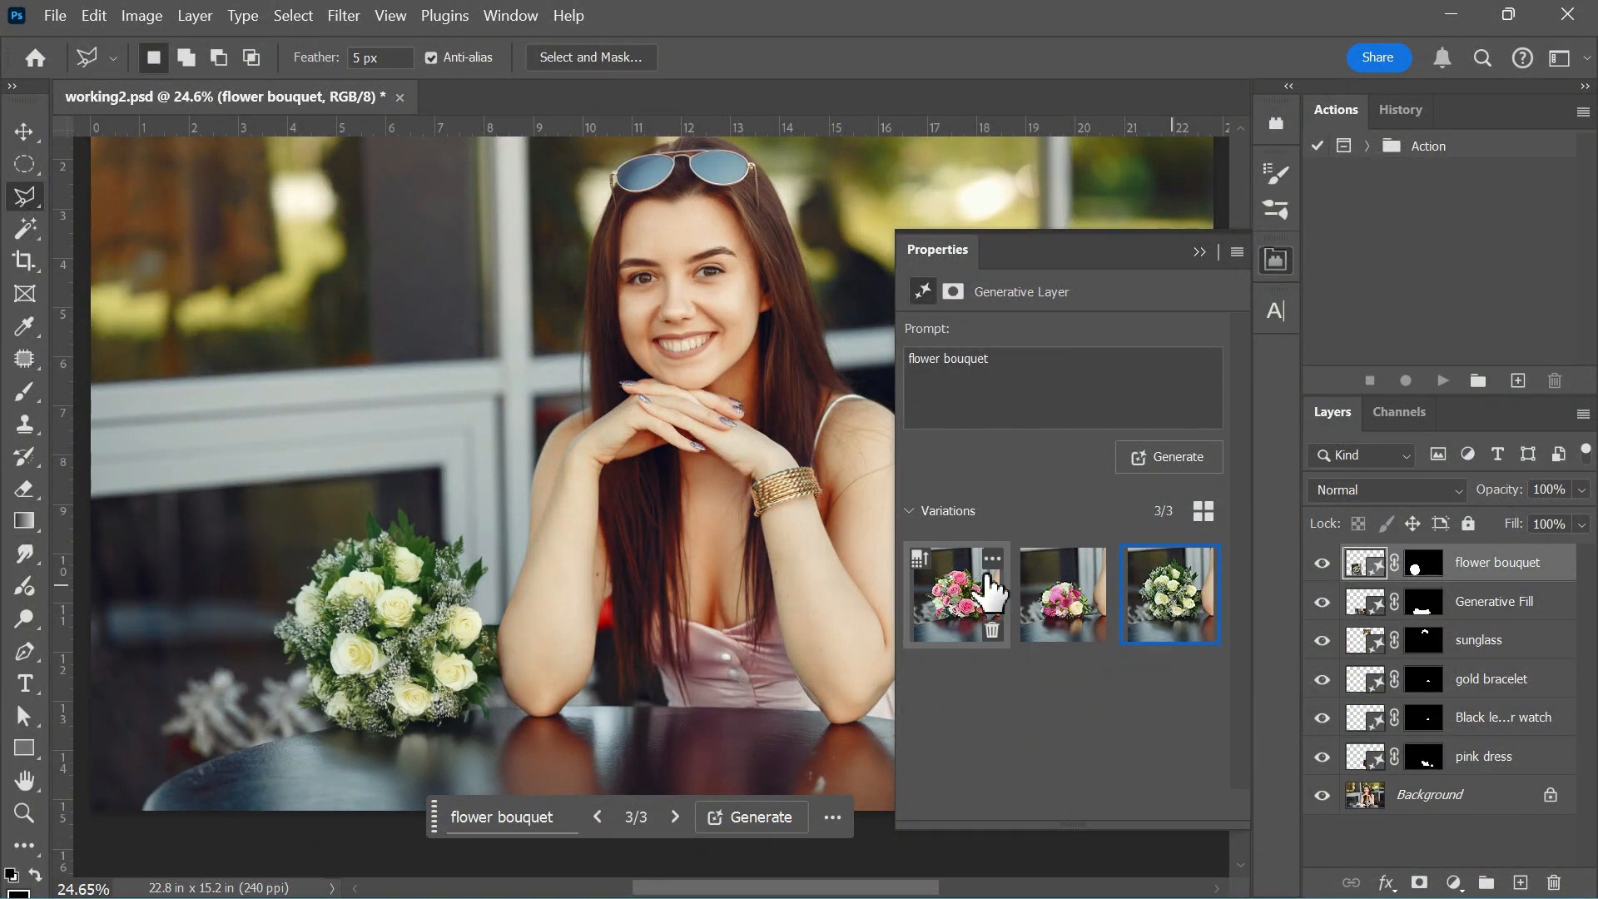
pyautogui.click(1199, 251)
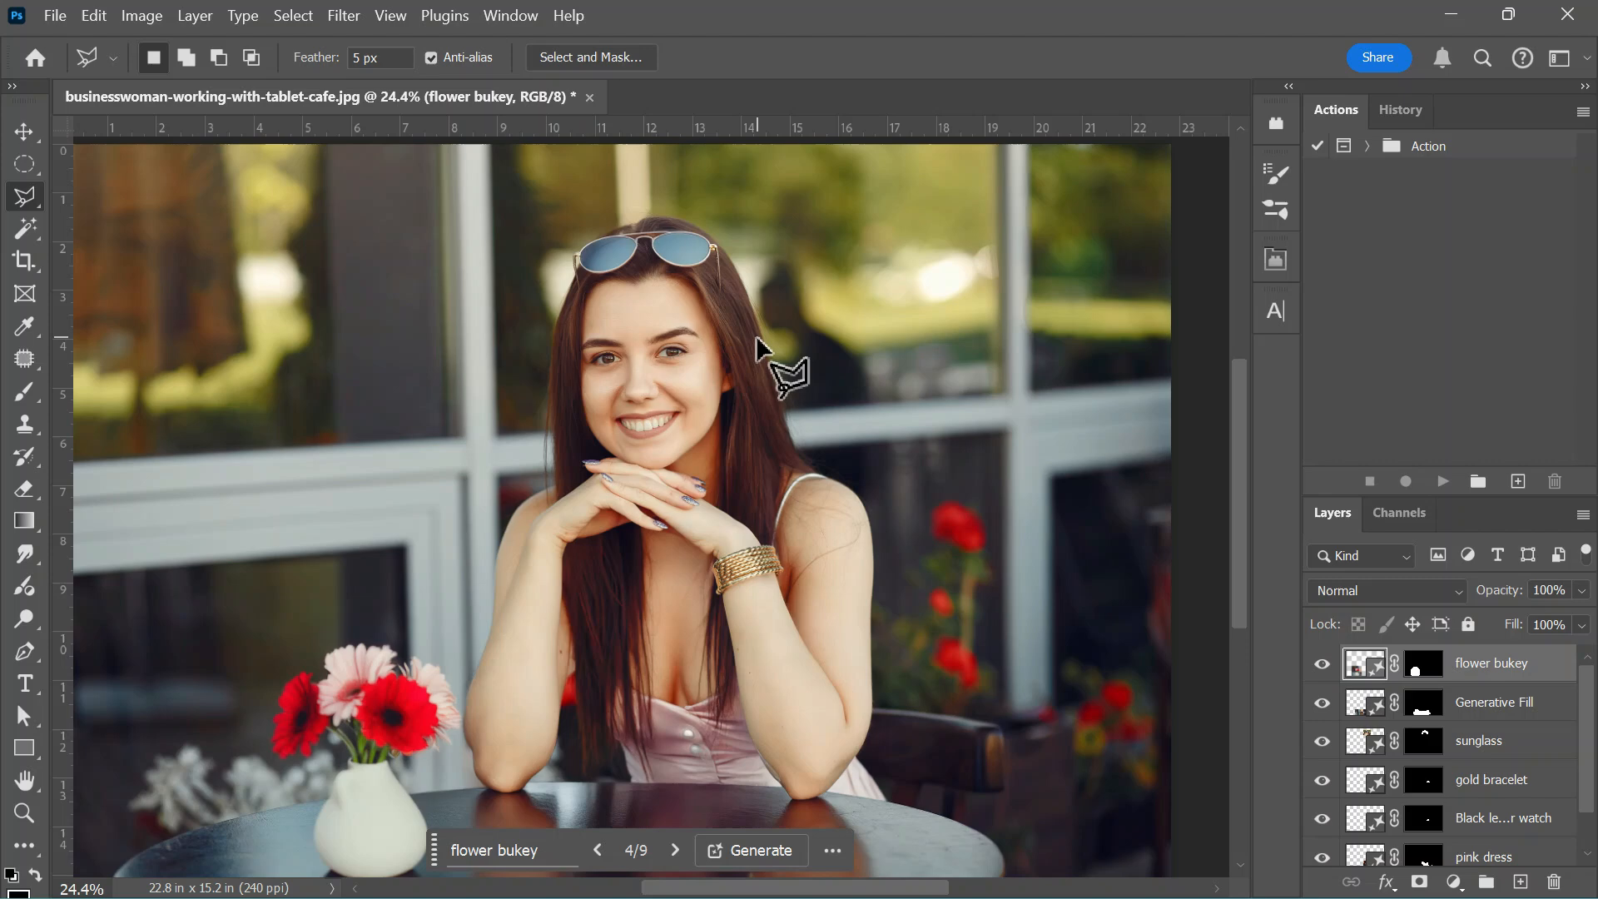
# - Select a narrow oval below the woman's visible earlobe and run Generative Fill with the prompt "earring"
pyautogui.scroll(5, 738, 427)
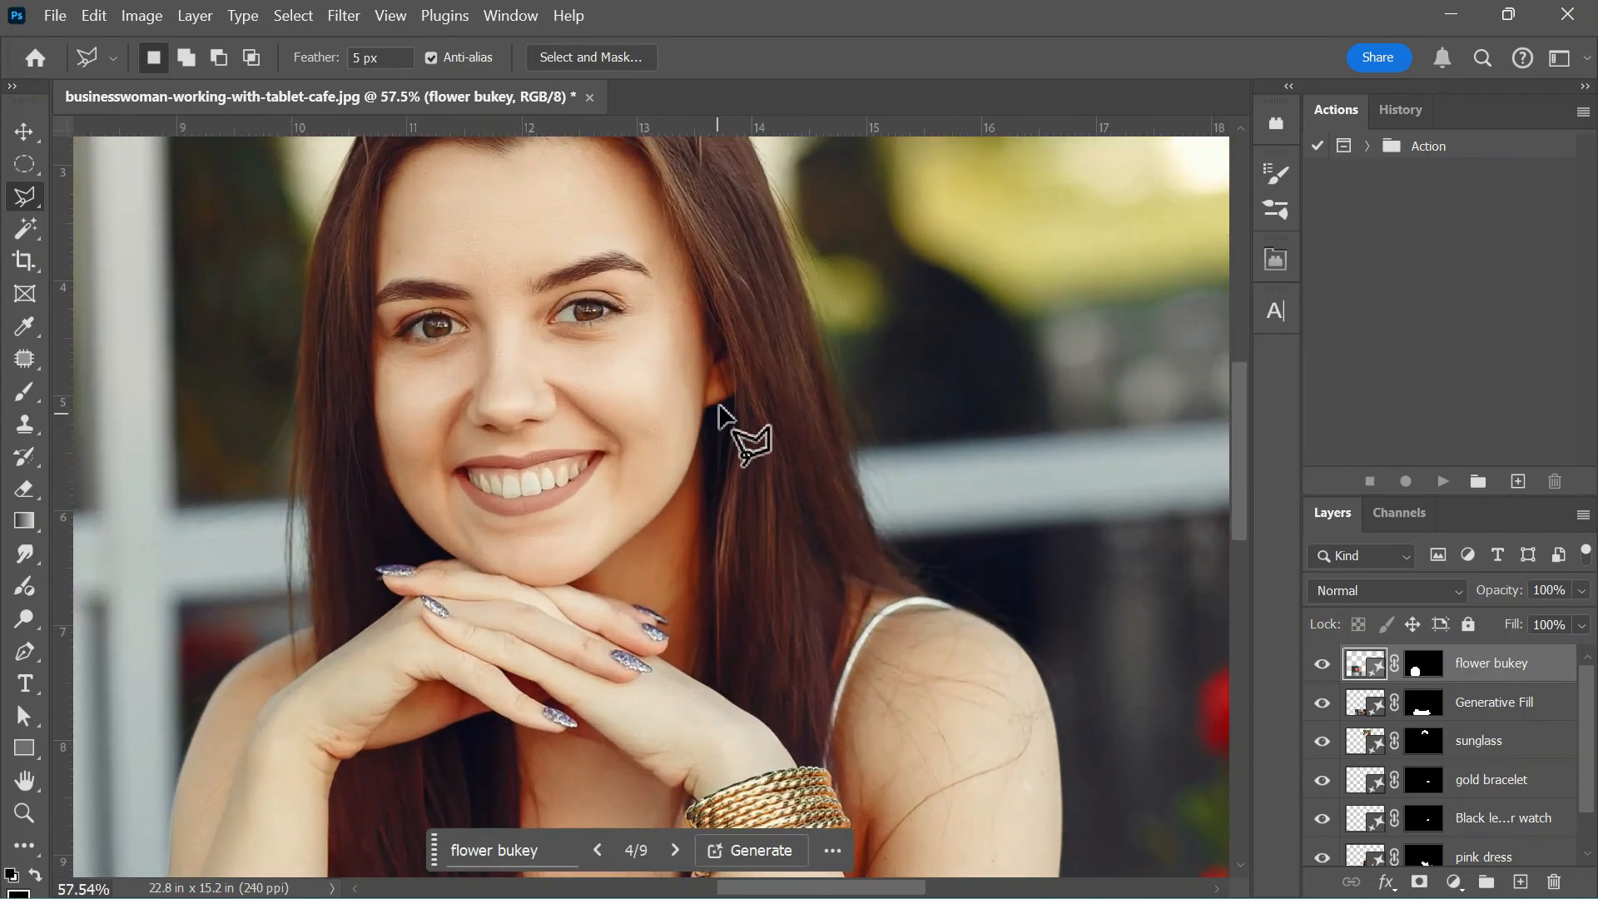
pyautogui.moveTo(719, 369)
pyautogui.mouseDown()
pyautogui.moveTo(742, 421)
pyautogui.moveTo(721, 573)
pyautogui.moveTo(717, 500)
pyautogui.mouseUp()
pyautogui.click(542, 845)
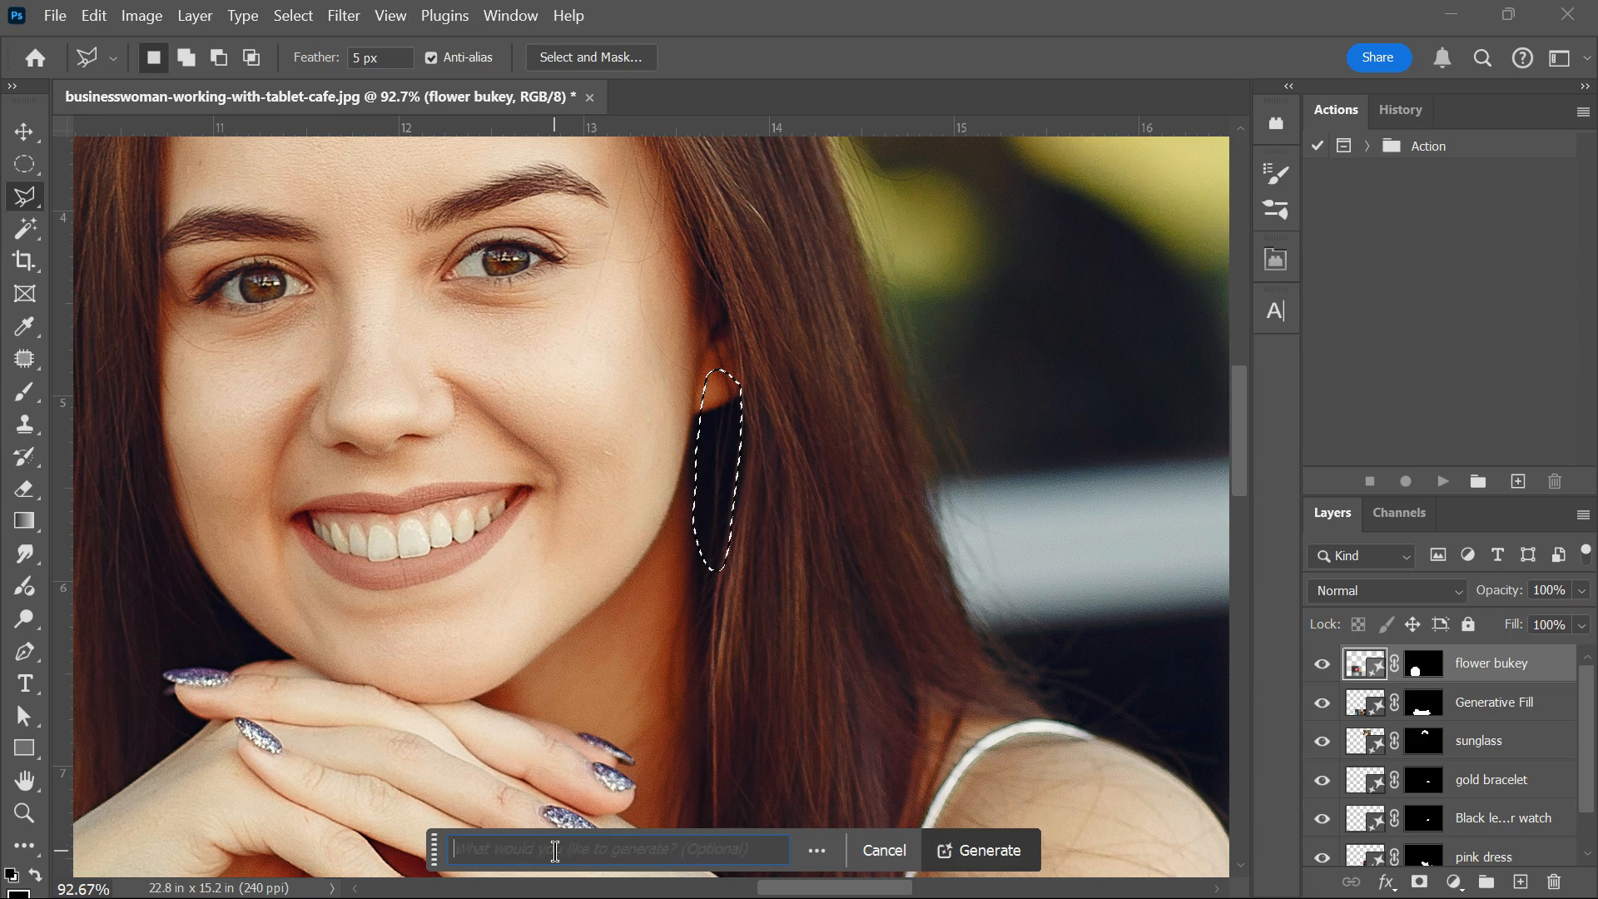
pyautogui.click(987, 850)
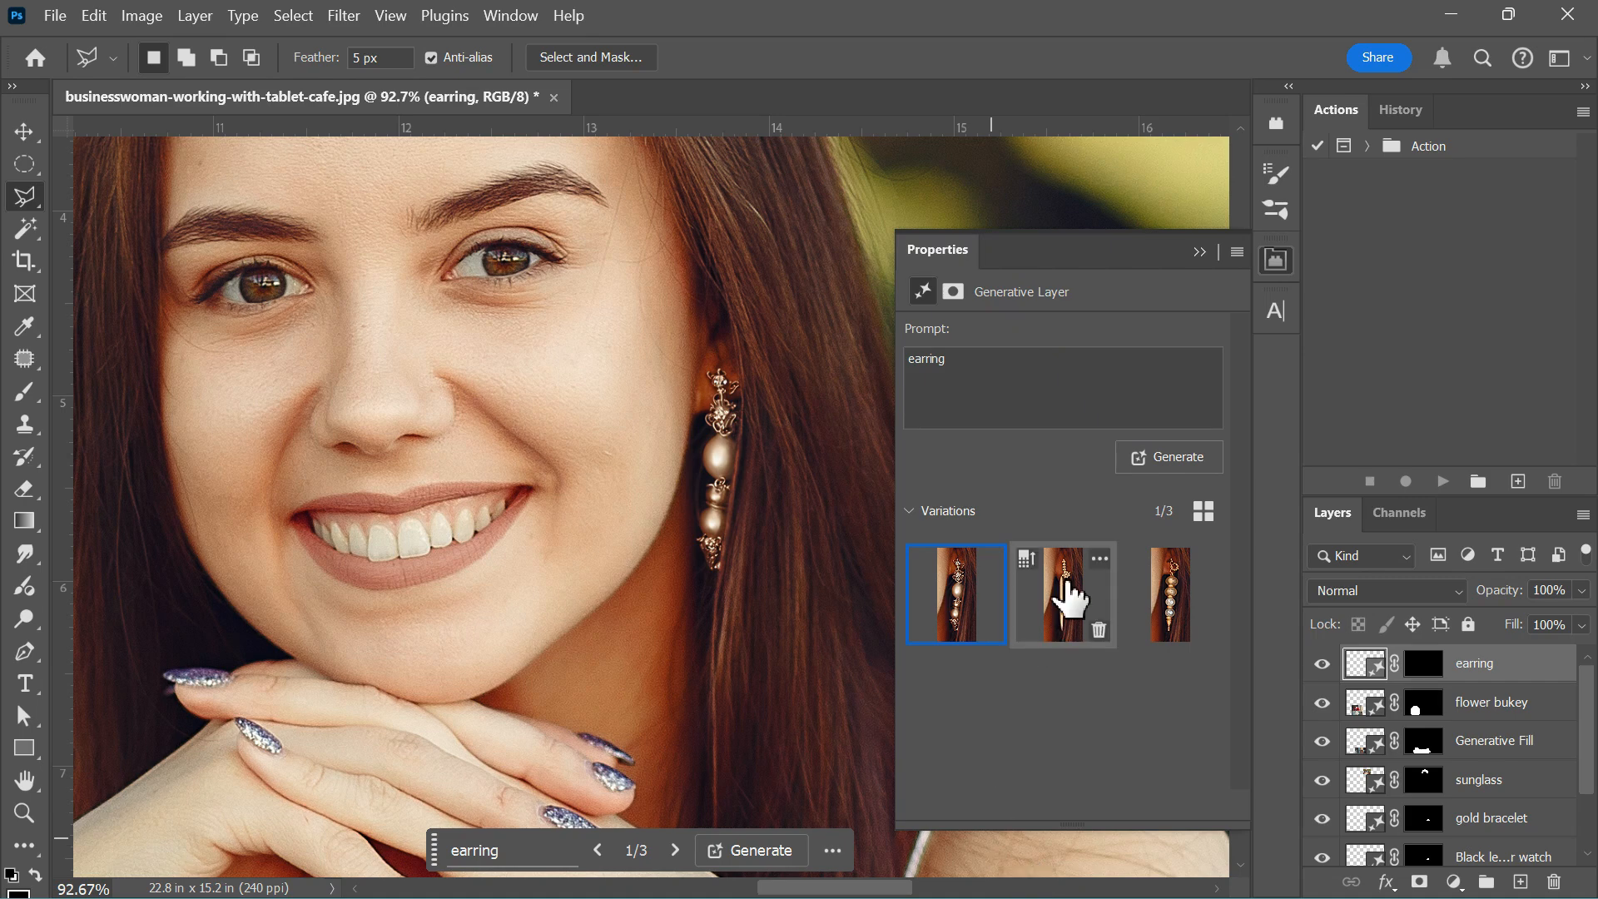
# - Preview the third earring variation and apply the first one
pyautogui.click(1168, 596)
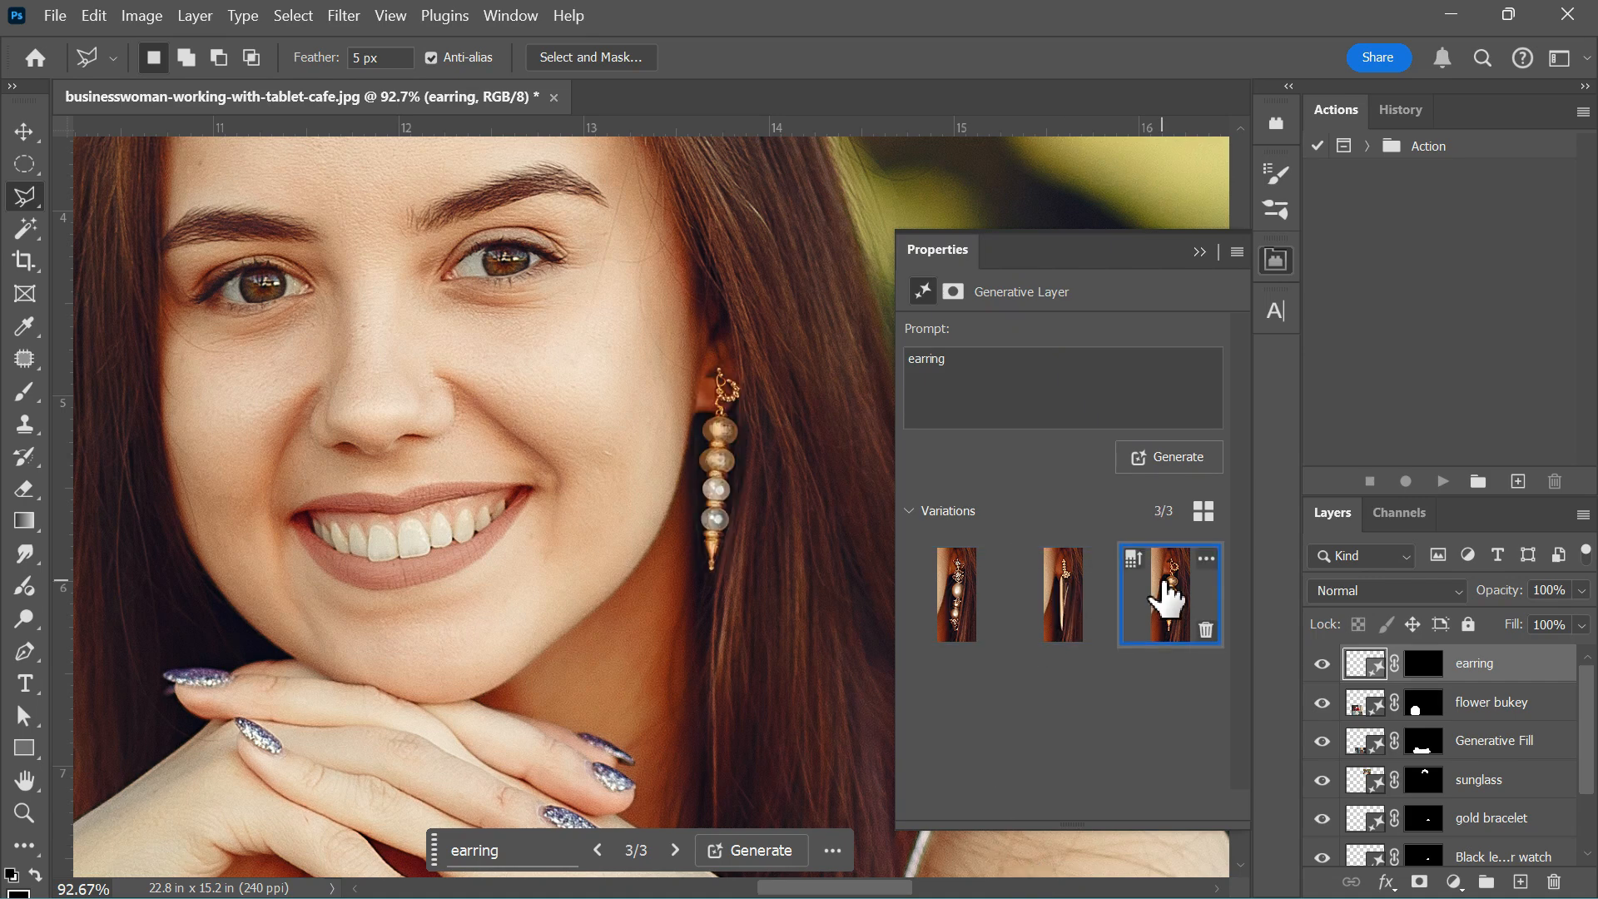
pyautogui.scroll(-3, 760, 599)
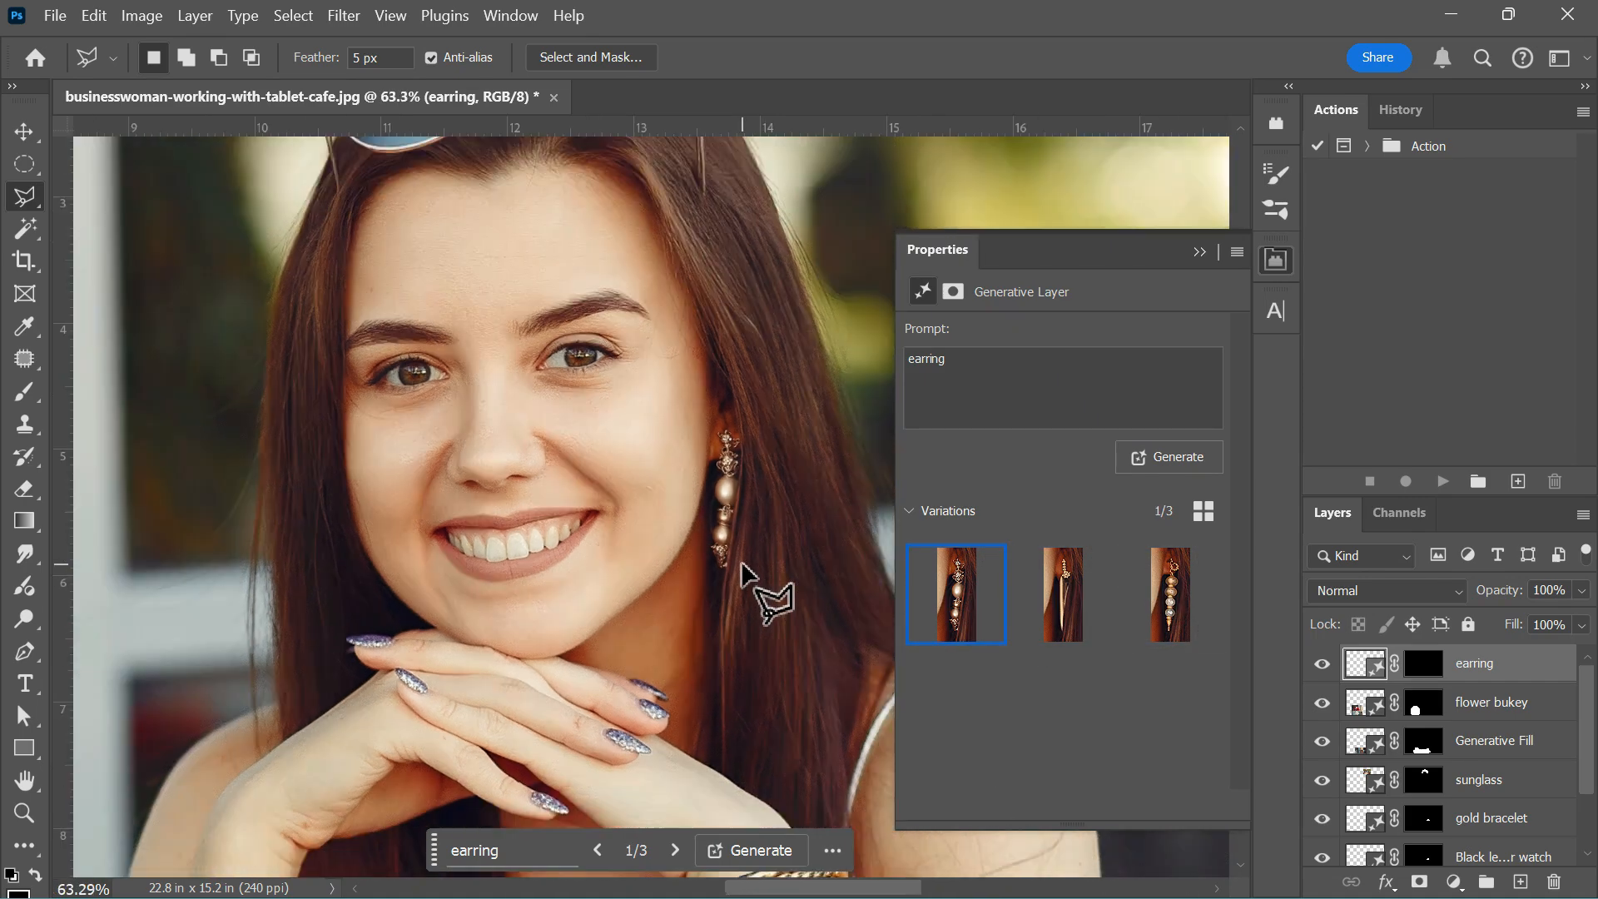